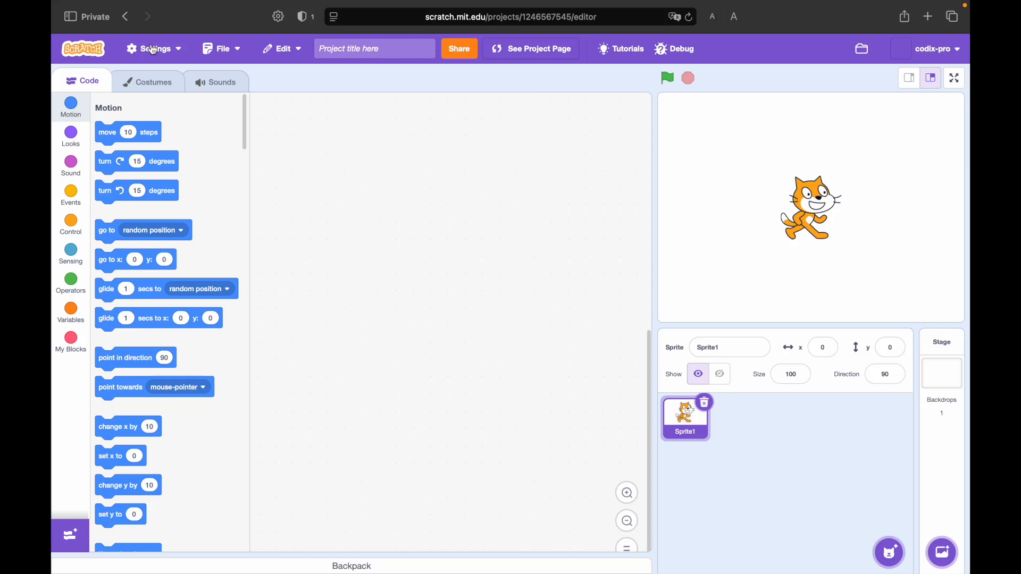
# - Add a blank painted costume to Sprite1 and activate the Circle tool
pyautogui.click(175, 82)
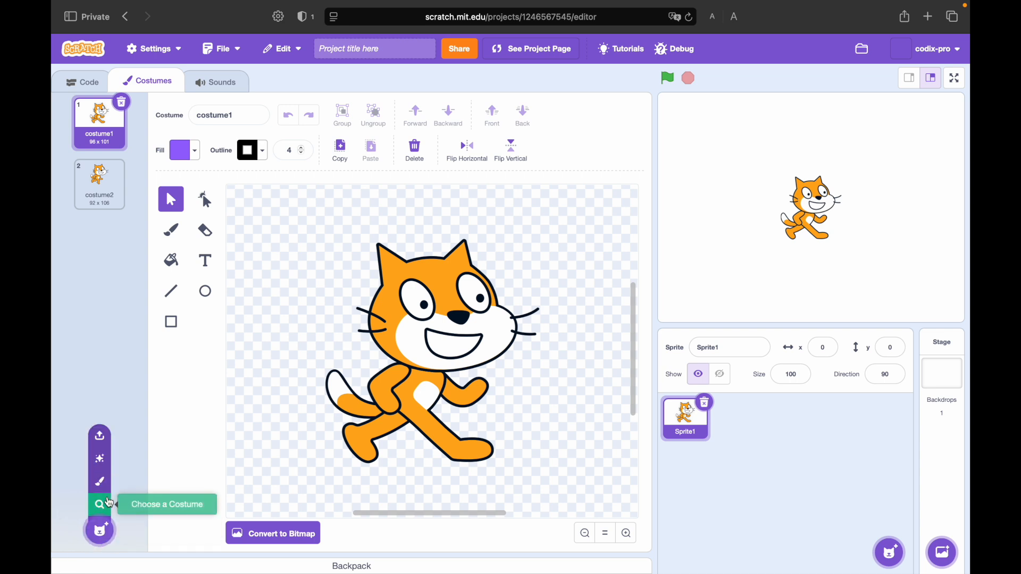
pyautogui.click(106, 486)
pyautogui.click(205, 290)
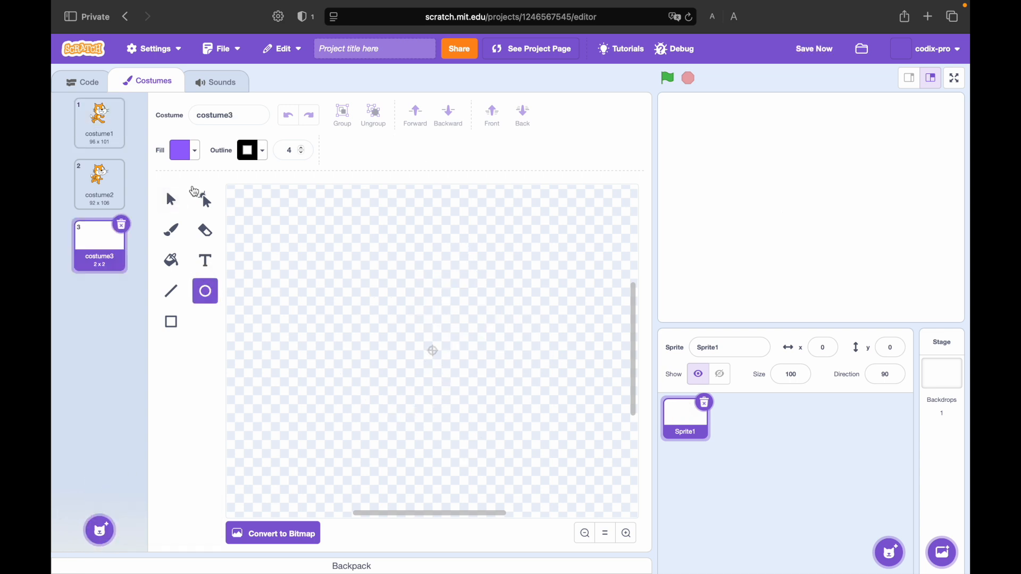
# - Set the fill to yellow with color 13, saturation 98 and brightness 100, and draw a black-outlined circle about 40 by 40
pyautogui.click(184, 150)
pyautogui.moveTo(190, 259); pyautogui.dragTo(231, 259)
pyautogui.moveTo(196, 219); pyautogui.dragTo(146, 218)
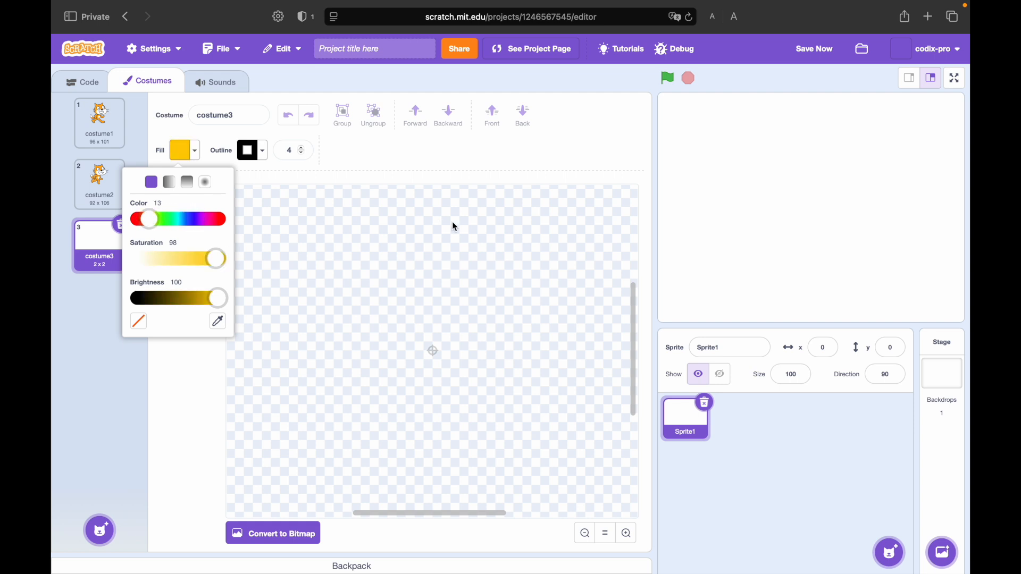
pyautogui.moveTo(463, 299); pyautogui.dragTo(424, 390)
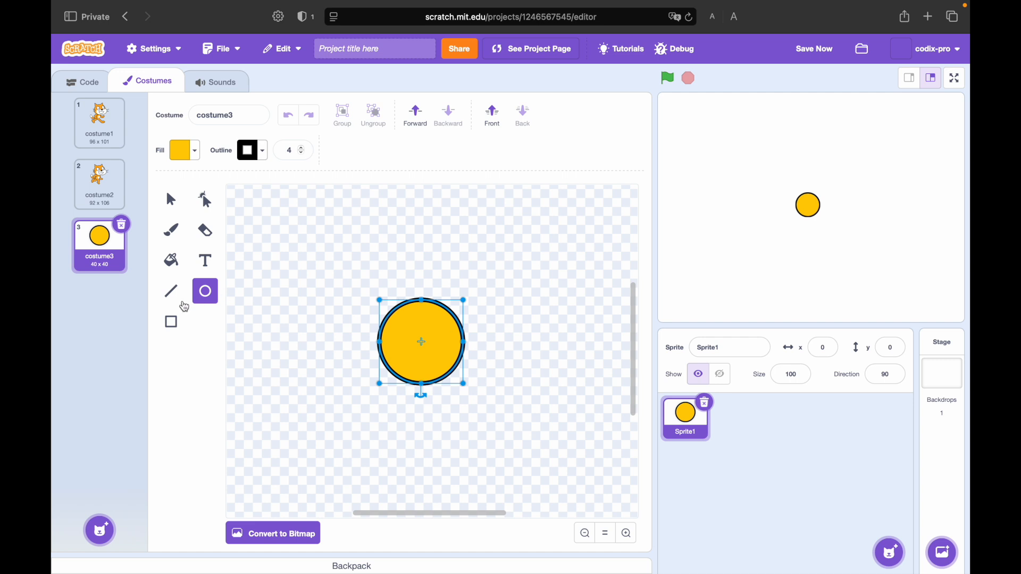
# - Draw a yellow, black-outlined rectangle about 31 by 43 to the right of the circle
pyautogui.click(171, 322)
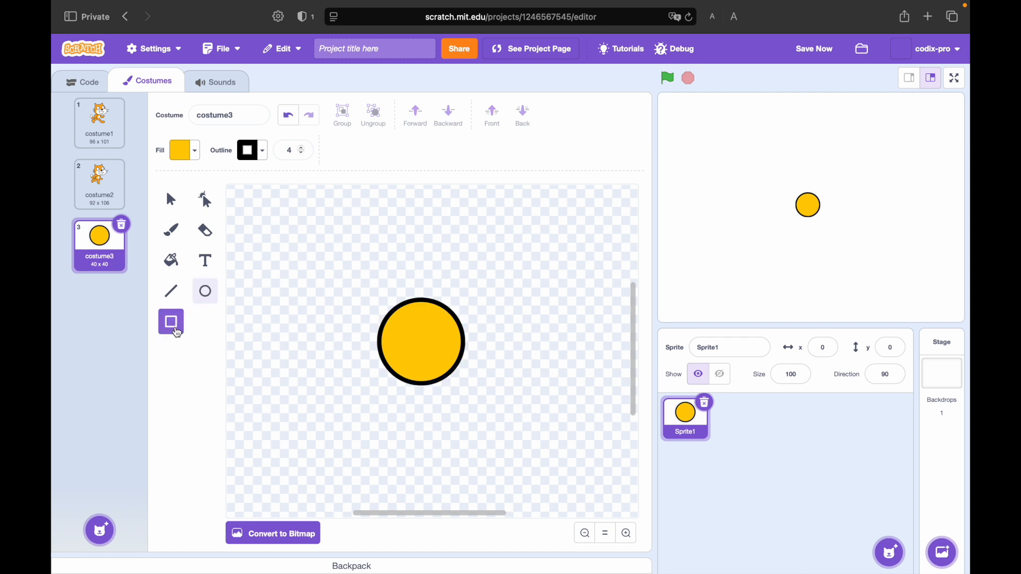
pyautogui.moveTo(544, 261); pyautogui.dragTo(479, 351)
pyautogui.click(404, 308)
# - Delete the yellow circle from costume3
pyautogui.click(171, 200)
pyautogui.click(427, 346)
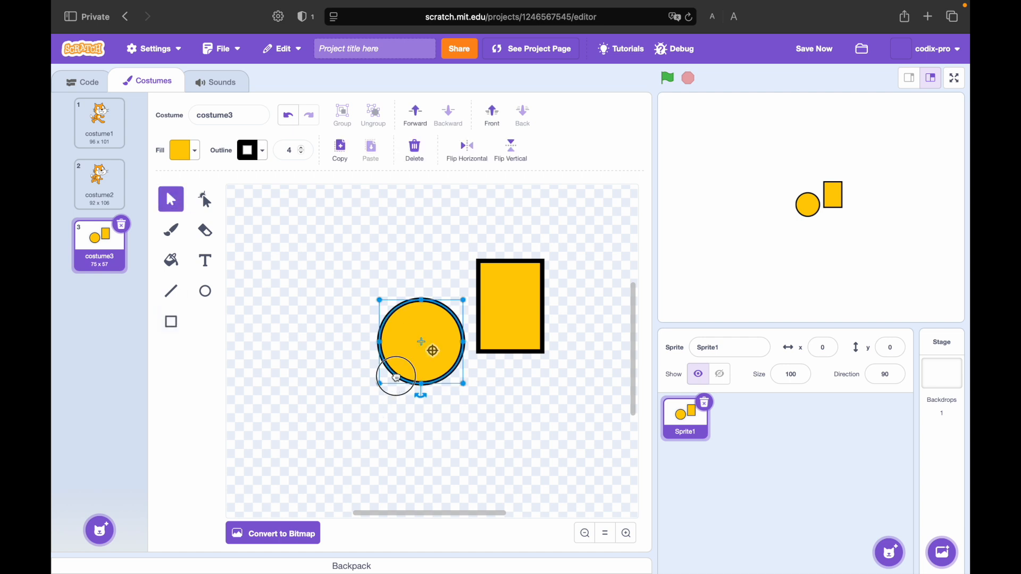
pyautogui.press('Delete')
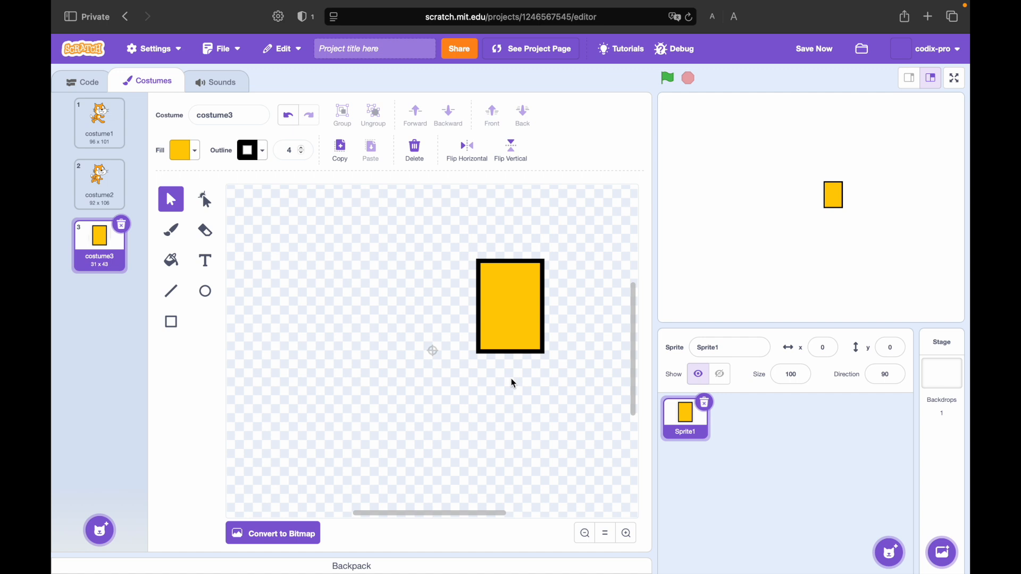
# - Rotate the yellow rectangle a quarter turn and return it to its upright orientation
pyautogui.click(525, 326)
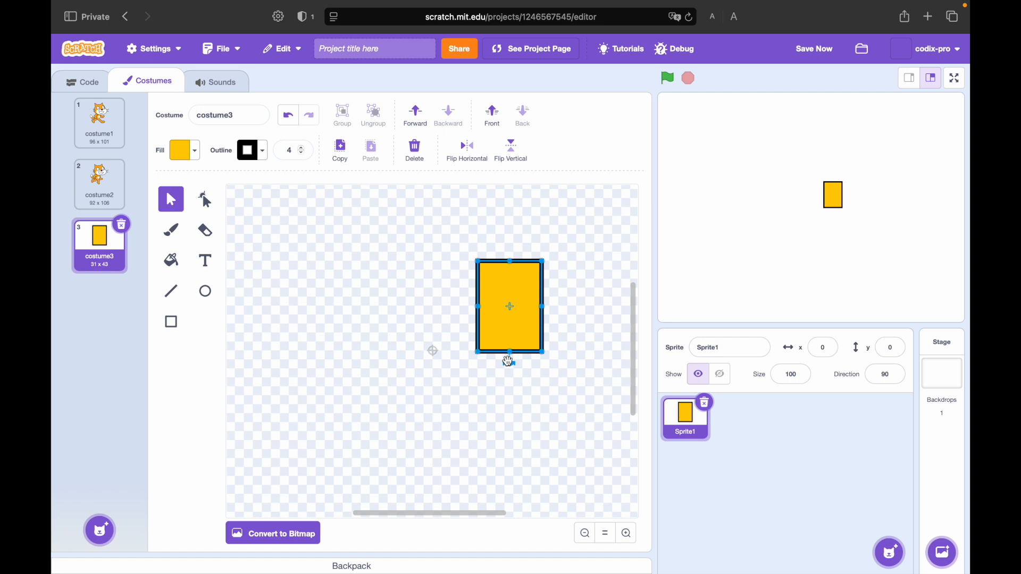
pyautogui.moveTo(511, 362); pyautogui.dragTo(433, 305)
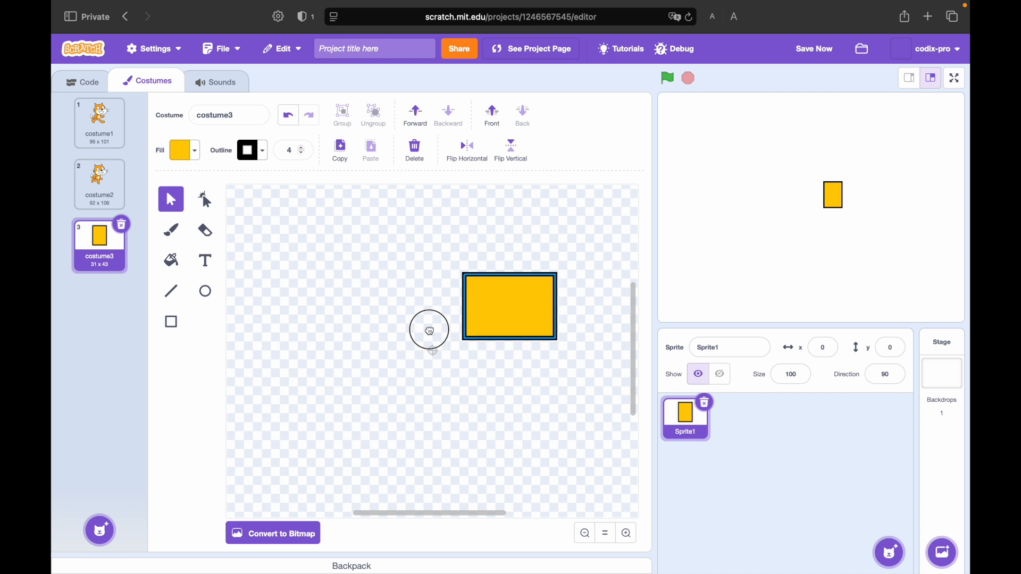
pyautogui.moveTo(583, 395); pyautogui.dragTo(509, 378)
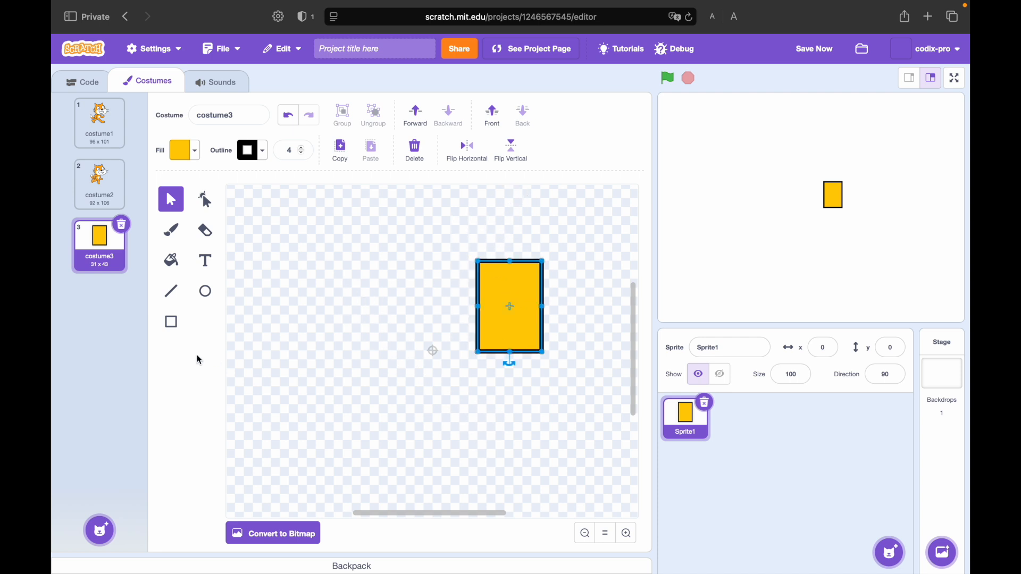
# - Draw a vertical black line to the left of the rectangle and delete that line
pyautogui.click(171, 297)
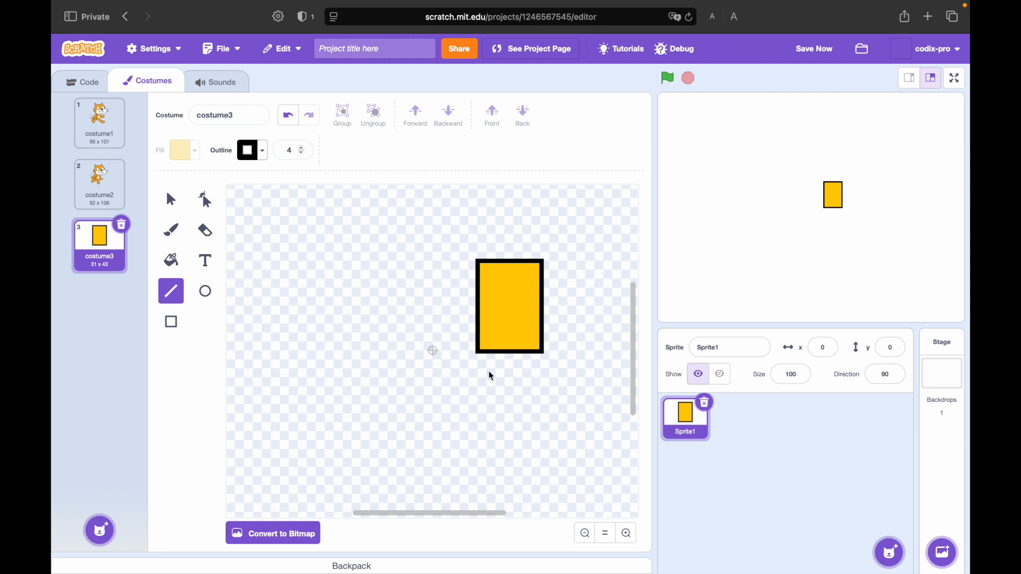
pyautogui.moveTo(379, 225); pyautogui.dragTo(380, 367)
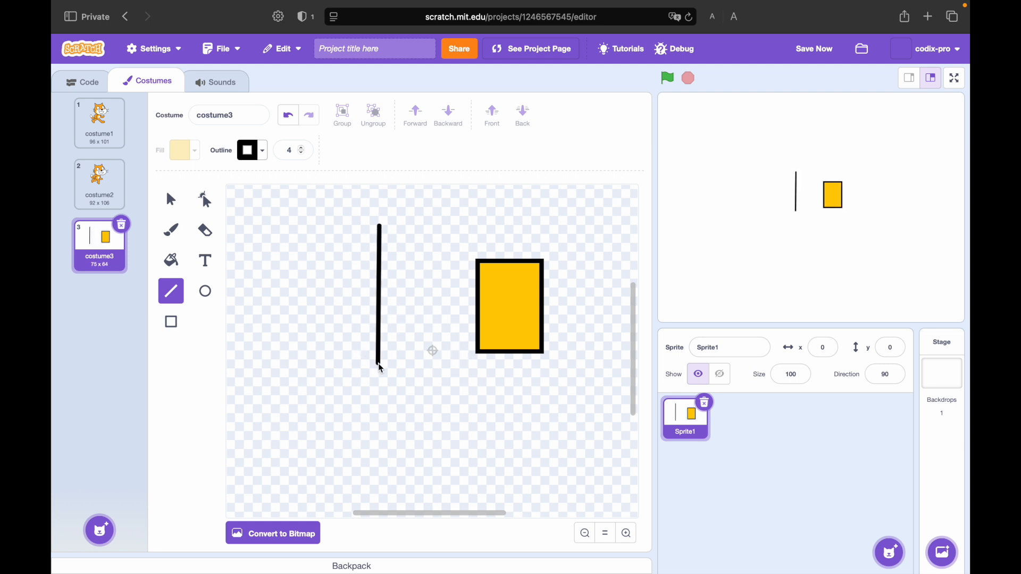
pyautogui.click(171, 199)
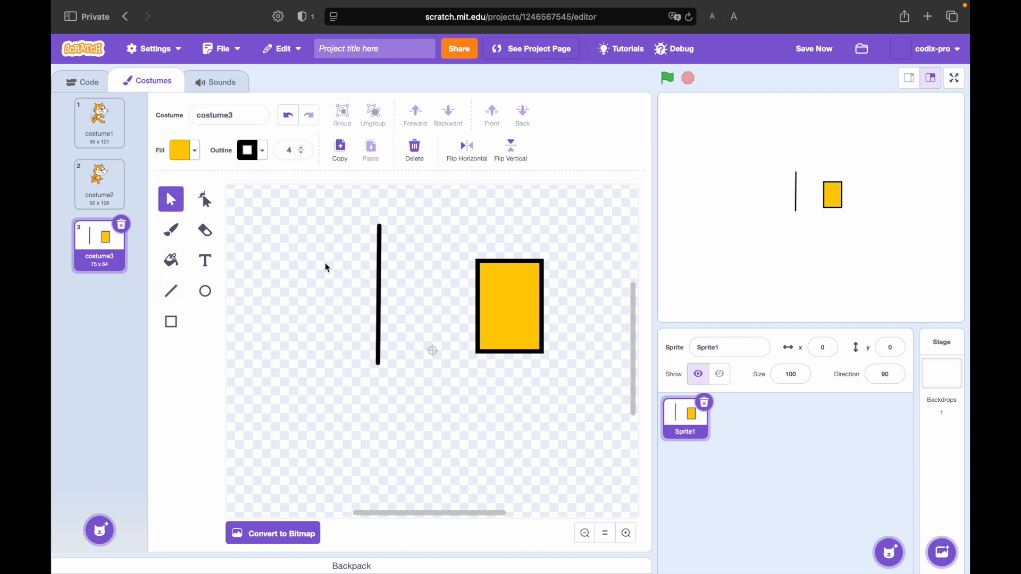
pyautogui.moveTo(405, 270); pyautogui.dragTo(314, 296)
pyautogui.press('Delete')
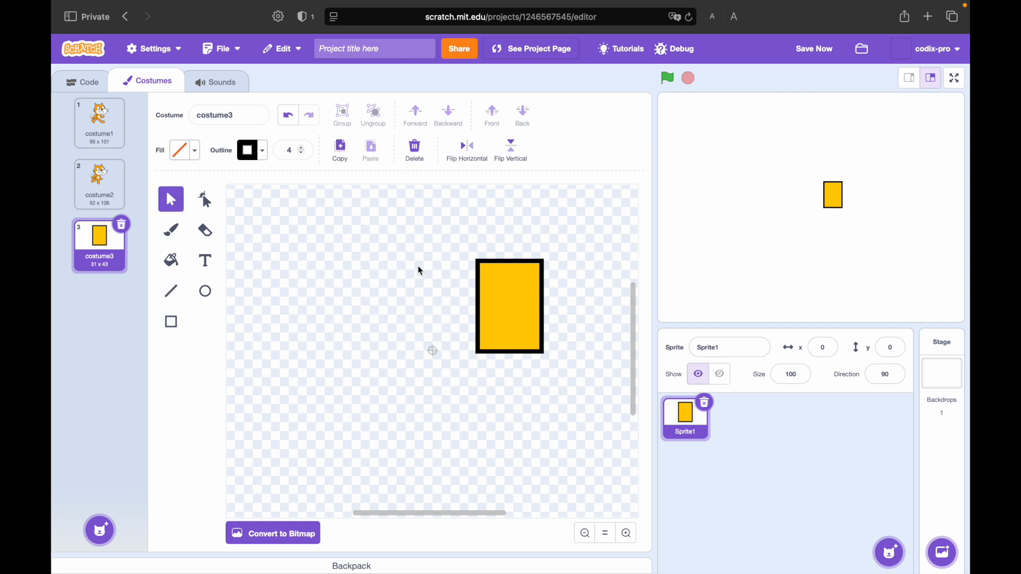
# - Draw a short horizontal black line to the left of the rectangle, level with its upper edge
pyautogui.click(172, 291)
pyautogui.moveTo(373, 265); pyautogui.dragTo(455, 262)
pyautogui.click(171, 200)
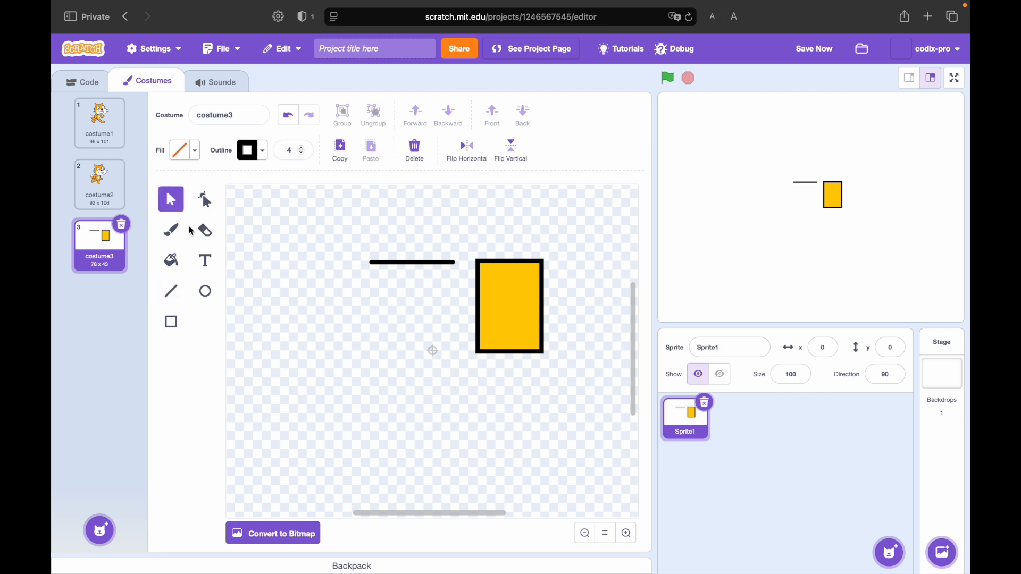
# - Delete costume3 and open costume1 for editing
pyautogui.click(122, 225)
pyautogui.click(97, 127)
# - Group all the parts of the cat in costume1 into one object
pyautogui.moveTo(358, 242); pyautogui.dragTo(536, 365)
pyautogui.moveTo(570, 224); pyautogui.dragTo(362, 446)
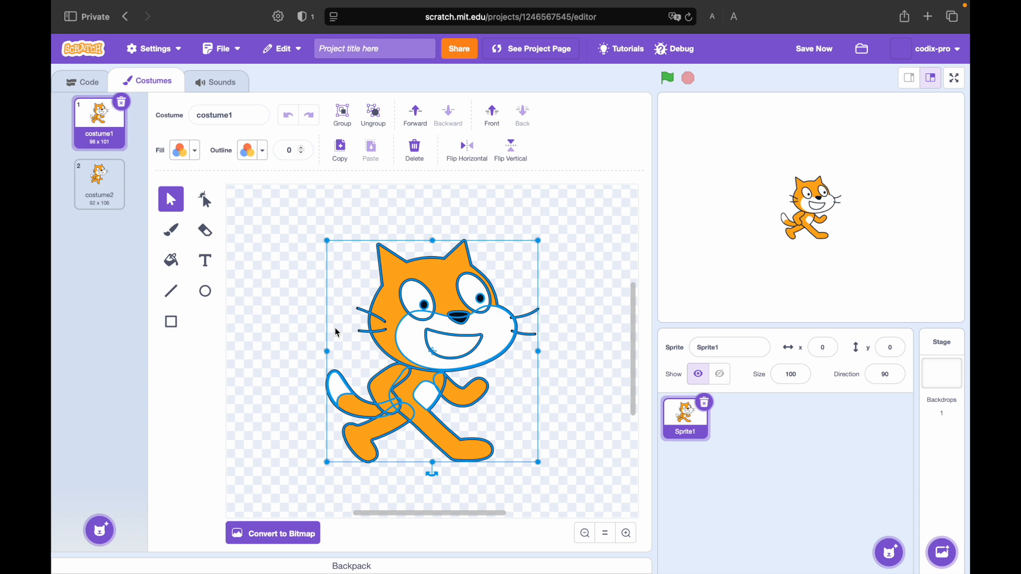
pyautogui.click(342, 114)
pyautogui.click(547, 266)
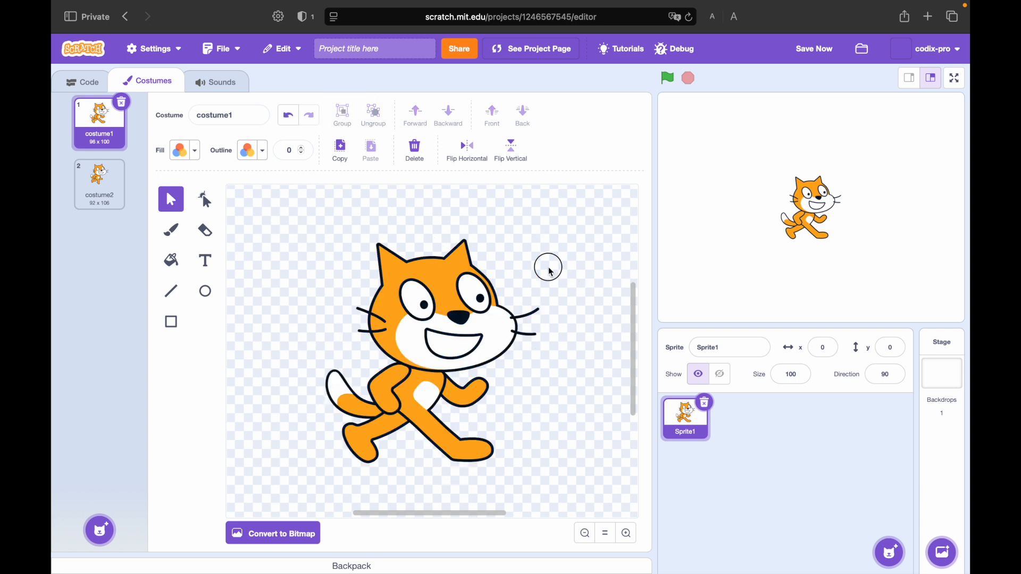
# - Move the grouped cat across the canvas and delete it from costume1
pyautogui.click(463, 328)
pyautogui.moveTo(464, 328); pyautogui.dragTo(415, 351)
pyautogui.press('BackSpace')
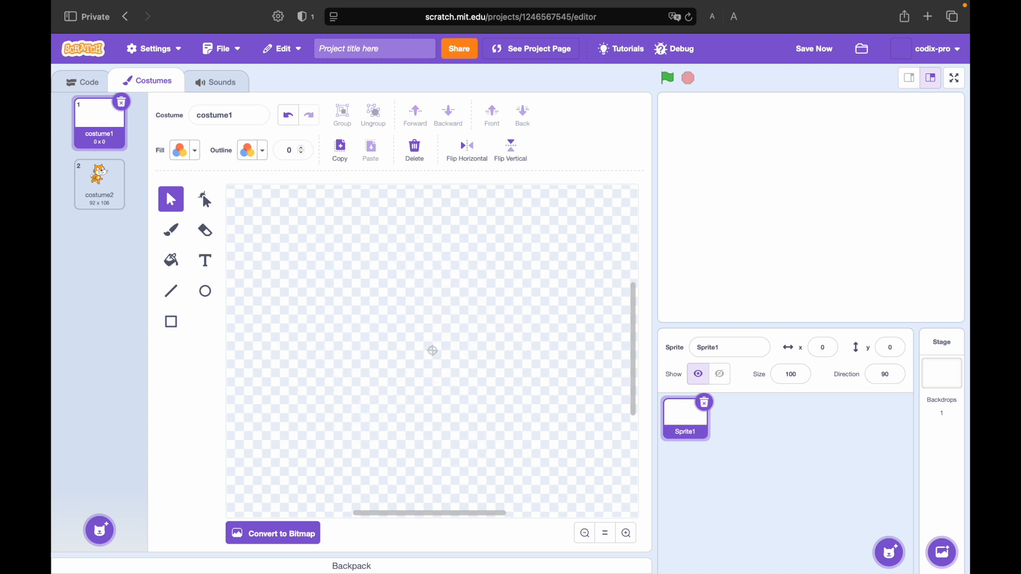
# - Draw a green circle about 22 by 22 without an outline near the canvas center
pyautogui.click(206, 291)
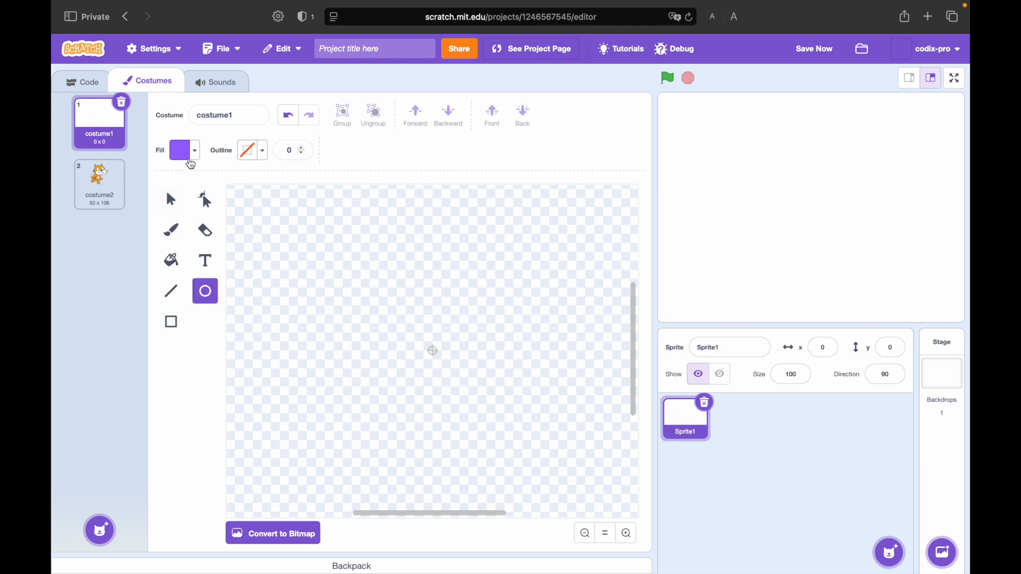
pyautogui.click(183, 152)
pyautogui.moveTo(196, 221); pyautogui.dragTo(168, 220)
pyautogui.moveTo(455, 338)
pyautogui.mouseDown()
pyautogui.moveTo(427, 390)
pyautogui.moveTo(409, 359)
pyautogui.mouseUp()
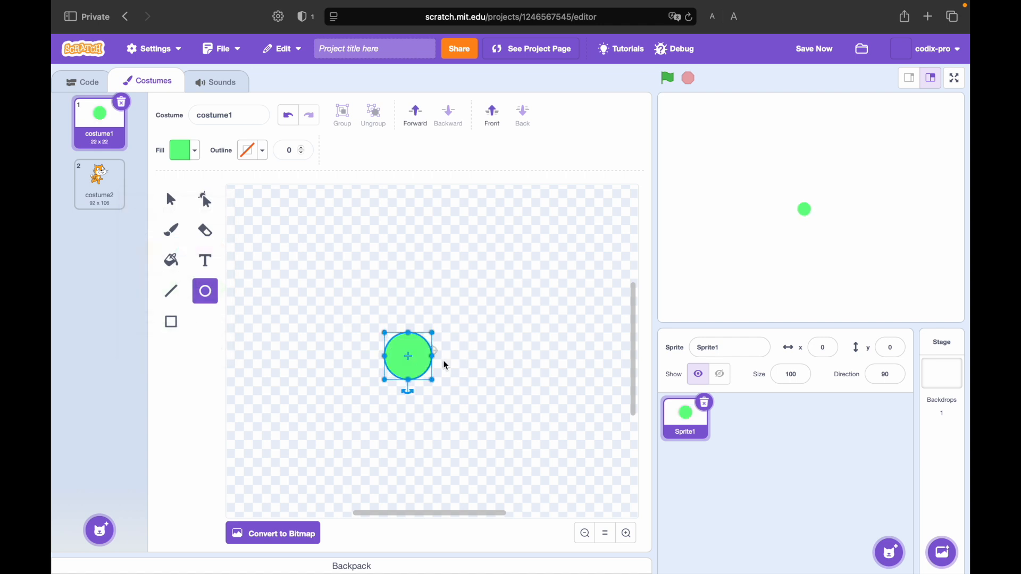
# - Nudge the green circle to the right toward the canvas center mark and deselect it
pyautogui.press('Right')
pyautogui.press('Right')
pyautogui.press('Right')
pyautogui.press('Right')
pyautogui.press('Right')
pyautogui.press('Right')
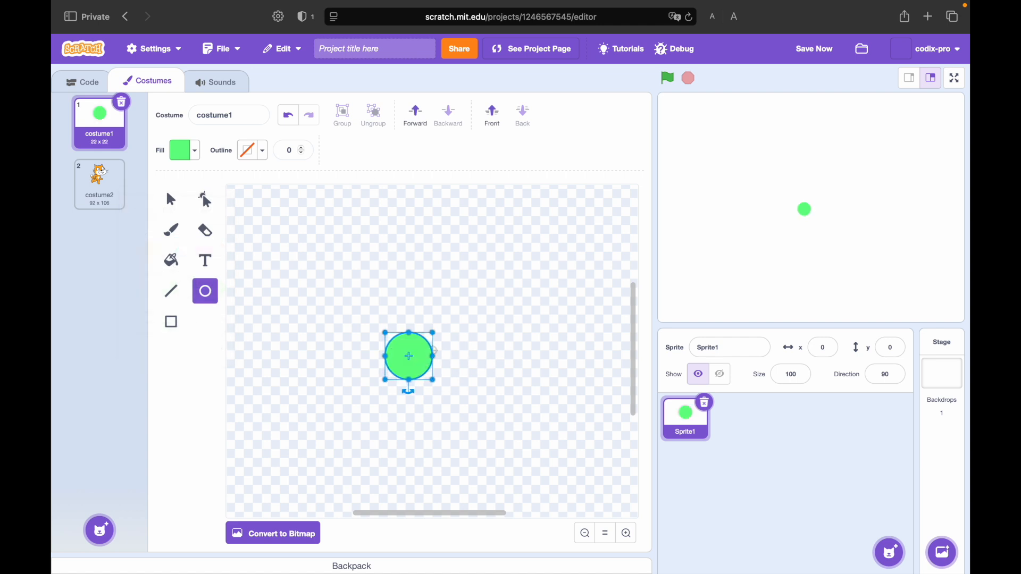
pyautogui.press('Right')
pyautogui.press('Right')
pyautogui.press('Right')
pyautogui.press('Right')
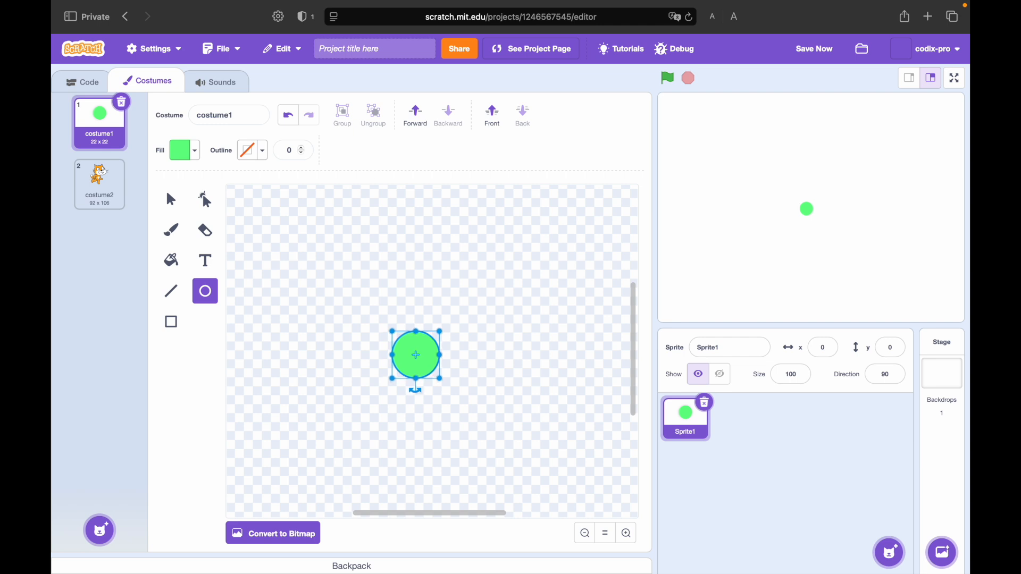
pyautogui.click(548, 383)
pyautogui.moveTo(437, 365)
pyautogui.mouseDown()
pyautogui.moveTo(472, 363)
pyautogui.moveTo(451, 357)
pyautogui.mouseUp()
pyautogui.press('BackSpace')
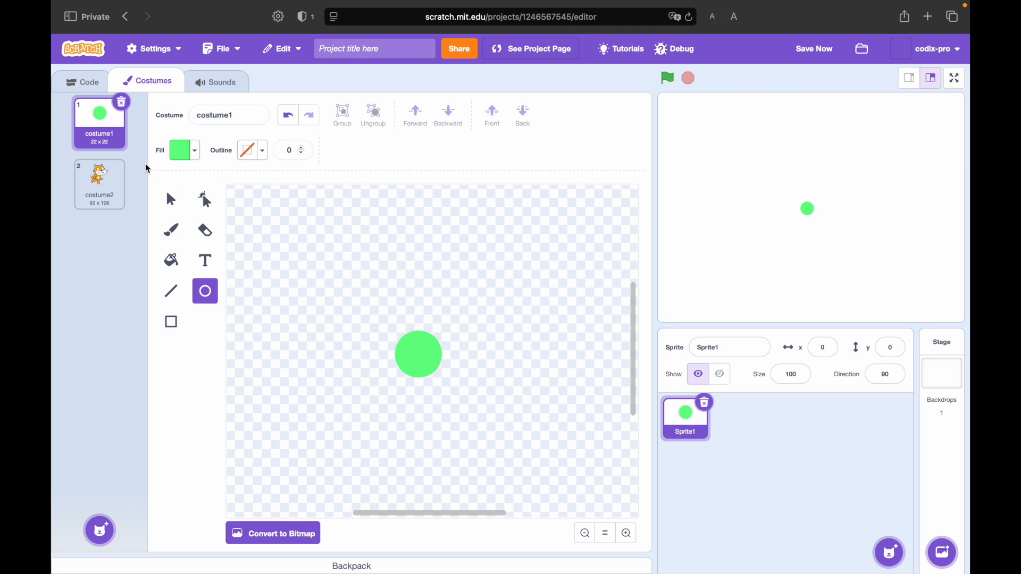
# - Move the green circle with the Select tool so that it covers the canvas center mark
pyautogui.click(171, 199)
pyautogui.moveTo(404, 342)
pyautogui.mouseDown()
pyautogui.moveTo(431, 329)
pyautogui.moveTo(406, 337)
pyautogui.moveTo(420, 337)
pyautogui.mouseUp()
pyautogui.press('Down')
pyautogui.click(504, 326)
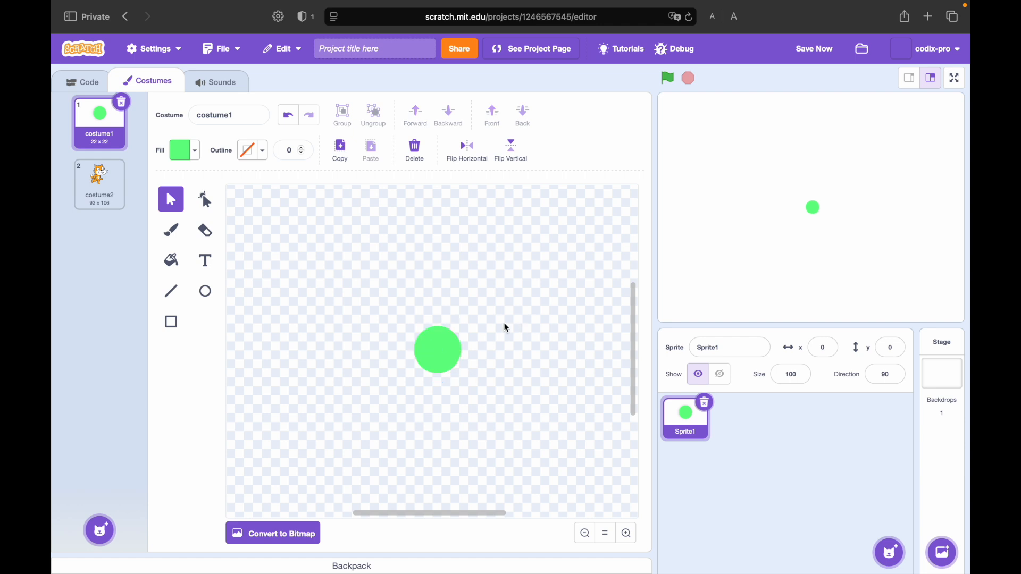
# - Fine-tune the green circle's position over the center mark with small nudges
pyautogui.click(450, 345)
pyautogui.moveTo(443, 349); pyautogui.dragTo(442, 349)
pyautogui.press('Left')
pyautogui.press('Up')
pyautogui.press('Left')
pyautogui.press('Down')
pyautogui.press('Left')
pyautogui.click(516, 326)
# - Delete the green circle and remove costume1, leaving costume2 open
pyautogui.click(444, 334)
pyautogui.press('Delete')
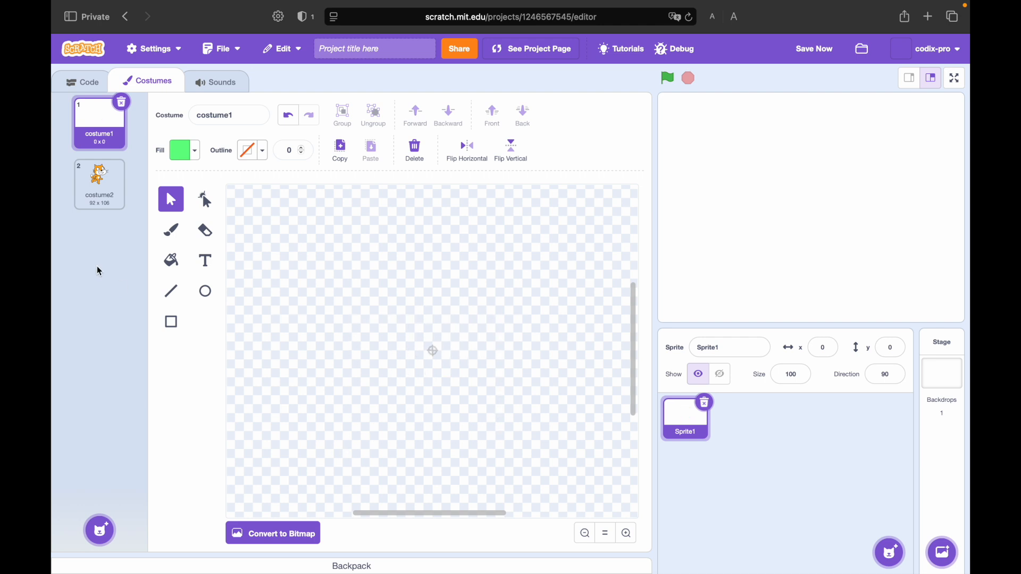
pyautogui.click(99, 176)
pyautogui.click(117, 109)
pyautogui.click(123, 102)
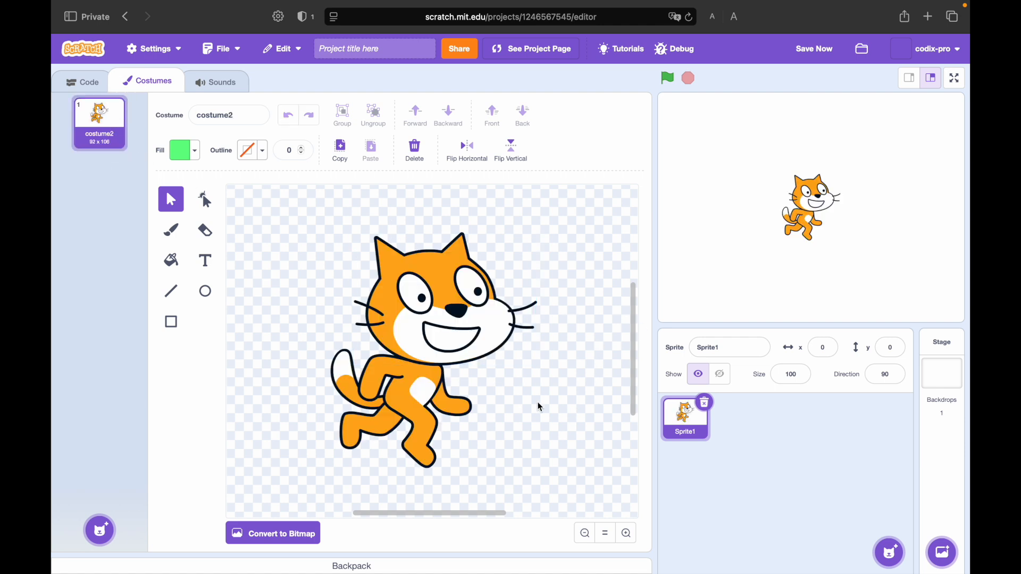
# - Delete the cat's body, limbs and tail in costume2, keeping only the head
pyautogui.click(493, 360)
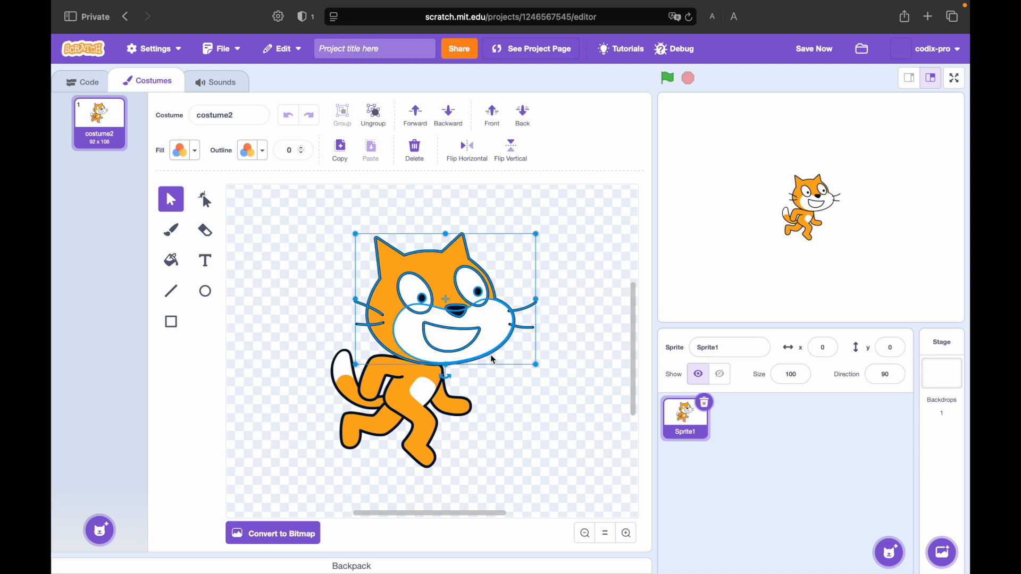
pyautogui.click(514, 447)
pyautogui.moveTo(510, 399); pyautogui.dragTo(285, 449)
pyautogui.press('Delete')
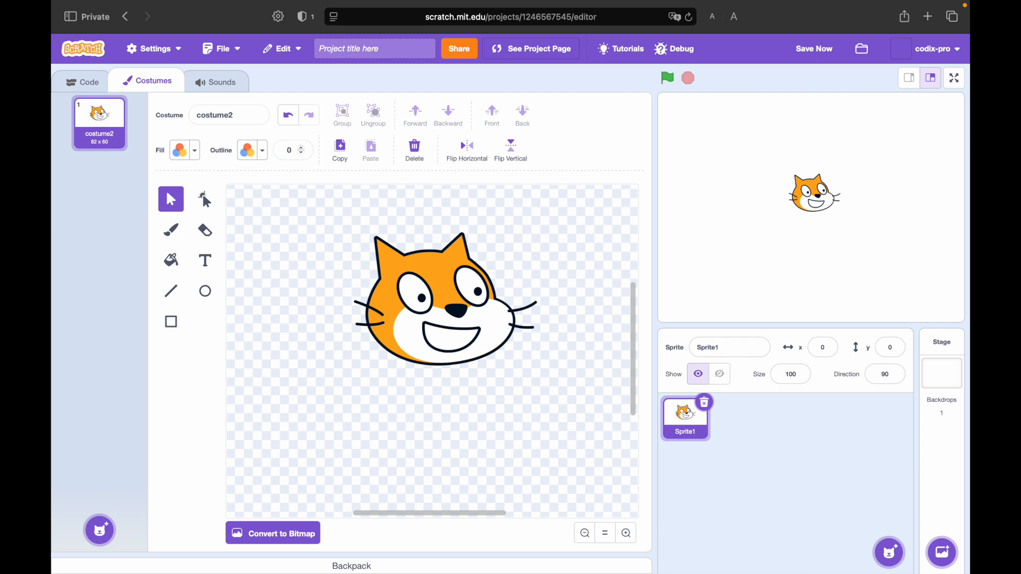
# - Ungroup the cat's head and delete the face, nose, mouth and right whiskers
pyautogui.click(436, 334)
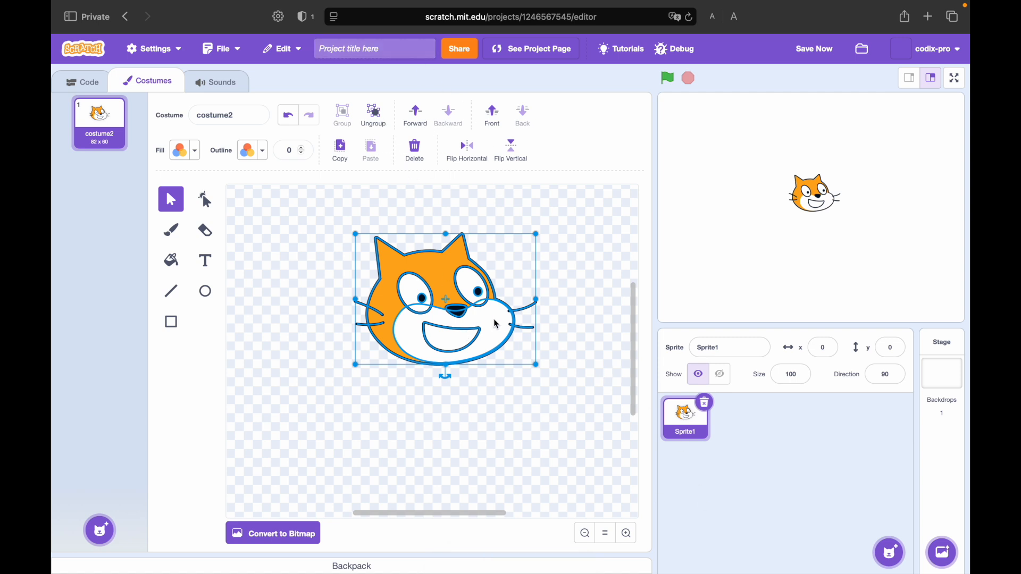
pyautogui.click(383, 106)
pyautogui.click(577, 259)
pyautogui.moveTo(537, 313); pyautogui.dragTo(434, 363)
pyautogui.press('Delete')
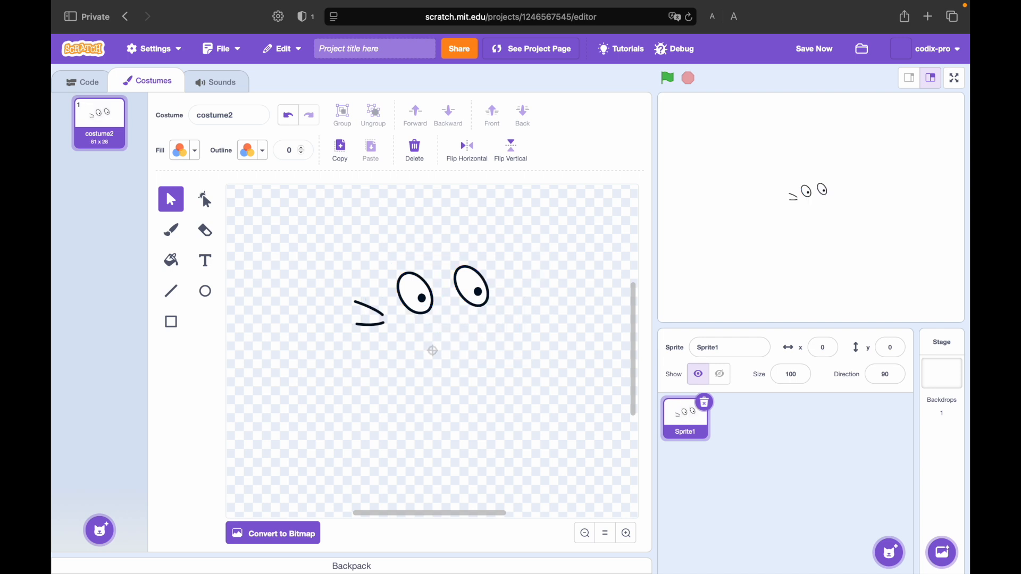
# - Delete the remaining left whiskers and the cat's left eye
pyautogui.moveTo(376, 287); pyautogui.dragTo(377, 352)
pyautogui.press('Delete')
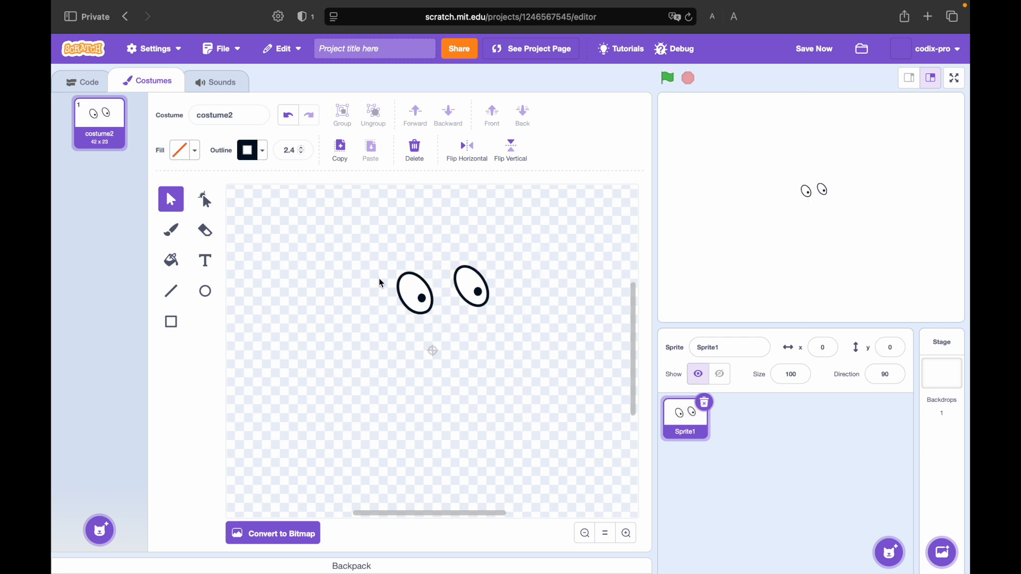
pyautogui.click(413, 293)
pyautogui.press('Delete')
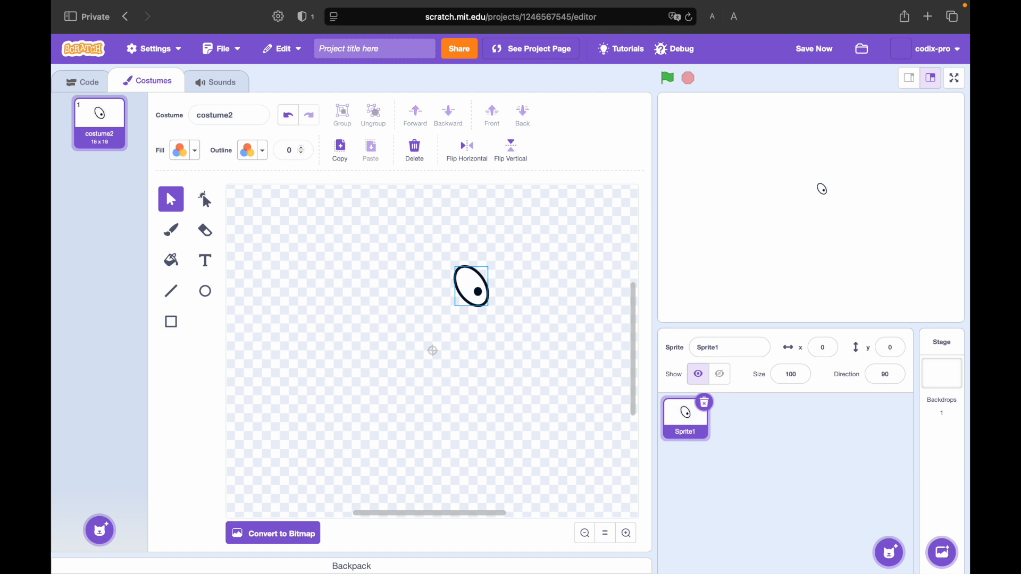
# - Ungroup the remaining eye and delete its white eyeball, keeping only the black pupil
pyautogui.click(476, 279)
pyautogui.click(375, 113)
pyautogui.click(515, 244)
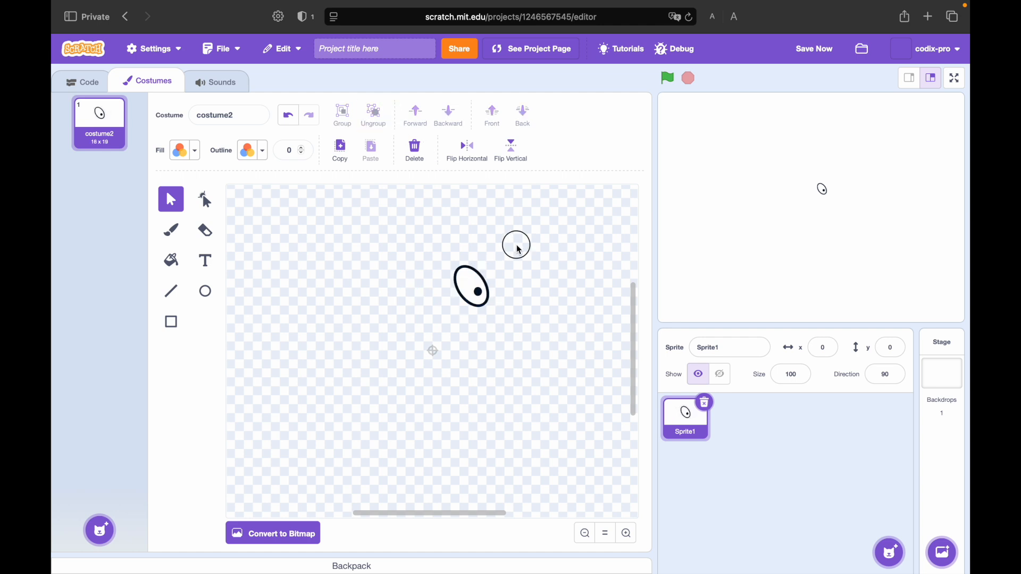
pyautogui.click(455, 288)
pyautogui.press('Delete')
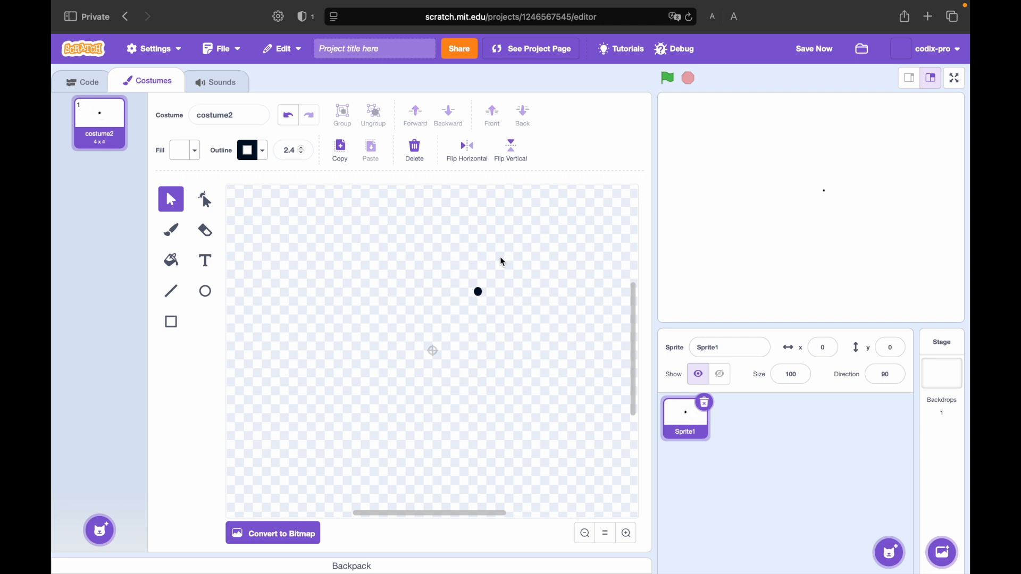
# - Move the black pupil to just left of the canvas center mark
pyautogui.moveTo(480, 290); pyautogui.dragTo(404, 350)
pyautogui.click(489, 335)
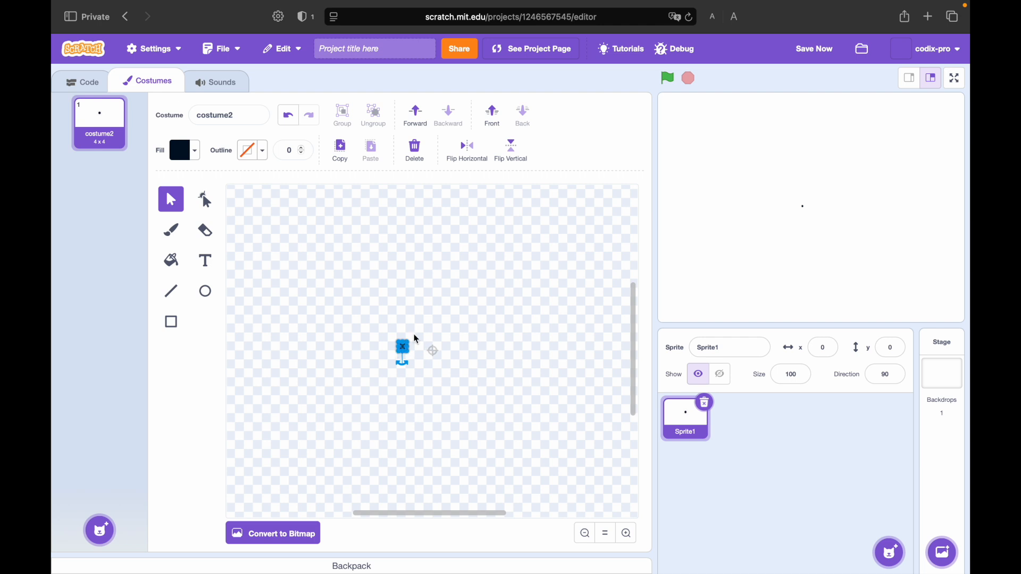
# - Move the black dot onto the canvas center mark
pyautogui.click(490, 341)
pyautogui.click(403, 347)
pyautogui.moveTo(404, 346); pyautogui.dragTo(431, 352)
# - Convert the costume to bitmap and back to vector, and enlarge the black dot to about 12 × 14 above the center mark
pyautogui.click(294, 538)
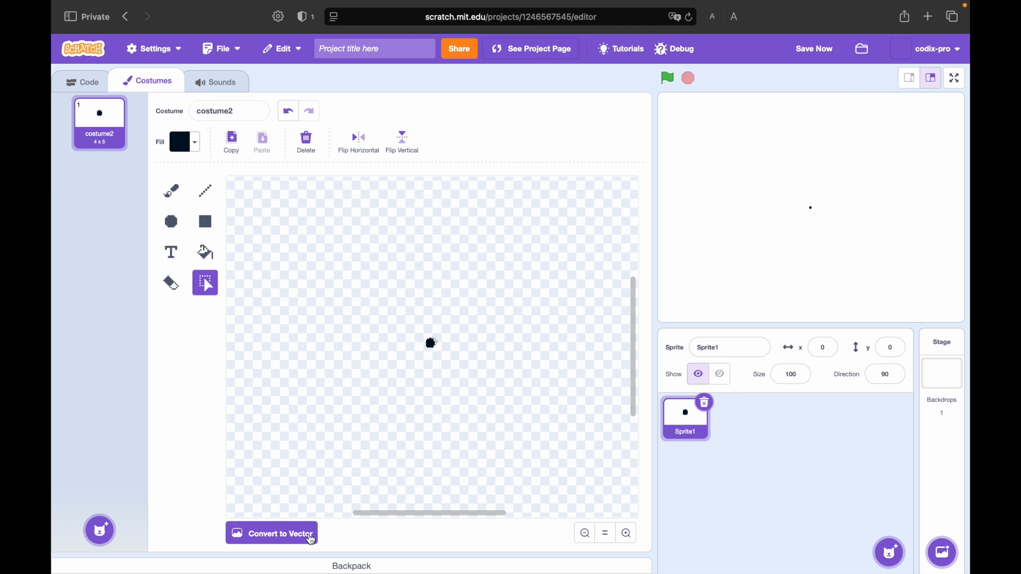
pyautogui.click(273, 537)
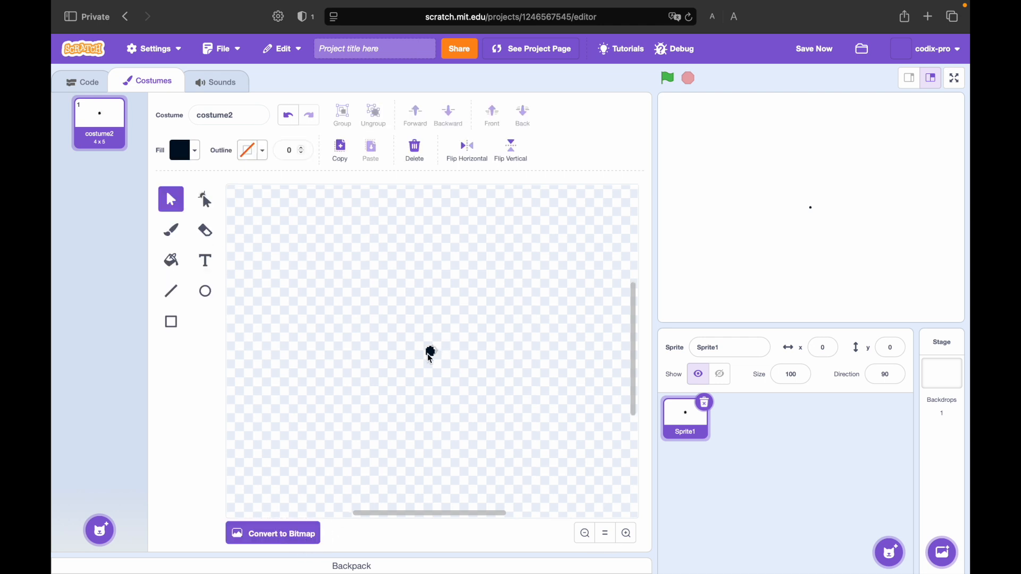
pyautogui.click(434, 351)
pyautogui.moveTo(429, 359); pyautogui.dragTo(431, 290)
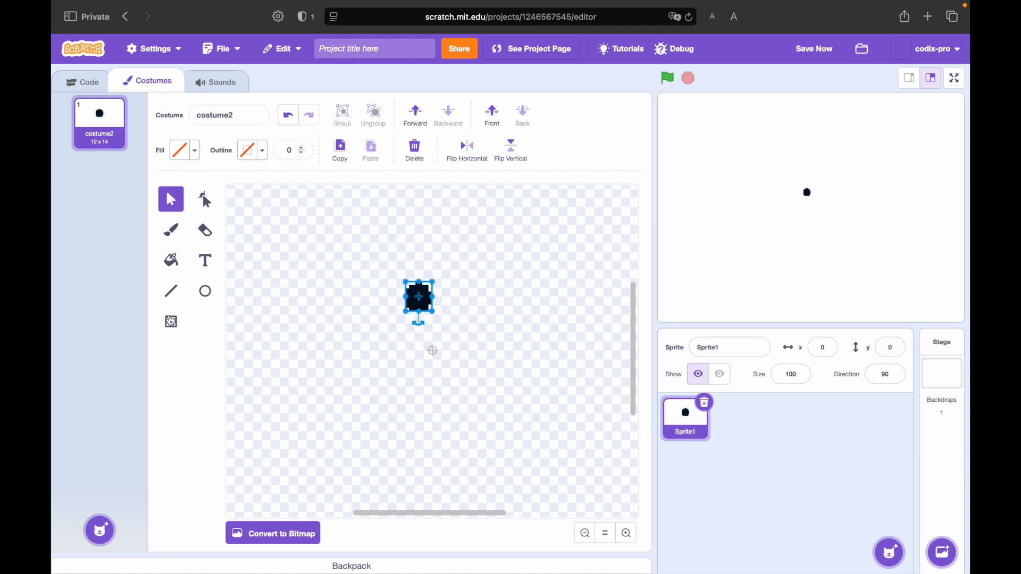
# - Draw a yellow square about 29 × 29 below and left of the dot, with fill color 16 and saturation 100
pyautogui.click(173, 325)
pyautogui.click(185, 151)
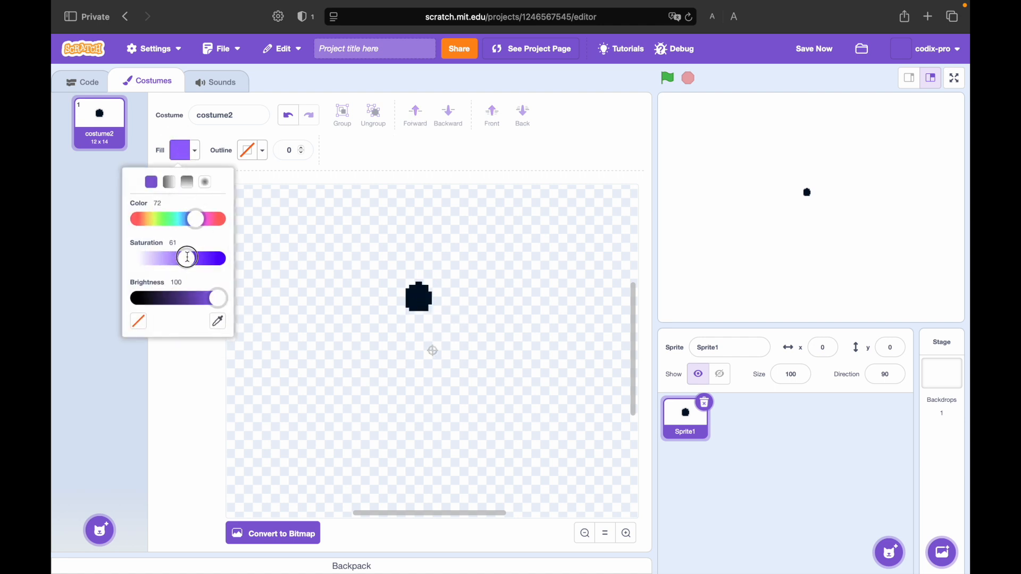
pyautogui.moveTo(188, 259); pyautogui.dragTo(225, 259)
pyautogui.moveTo(201, 221); pyautogui.dragTo(152, 221)
pyautogui.moveTo(395, 342); pyautogui.dragTo(334, 407)
# - Round the yellow square's two upper corners by adding reshape points beside the corners and deleting the corner points
pyautogui.press('a')
pyautogui.click(334, 393)
pyautogui.click(342, 407)
pyautogui.click(345, 343)
pyautogui.click(333, 349)
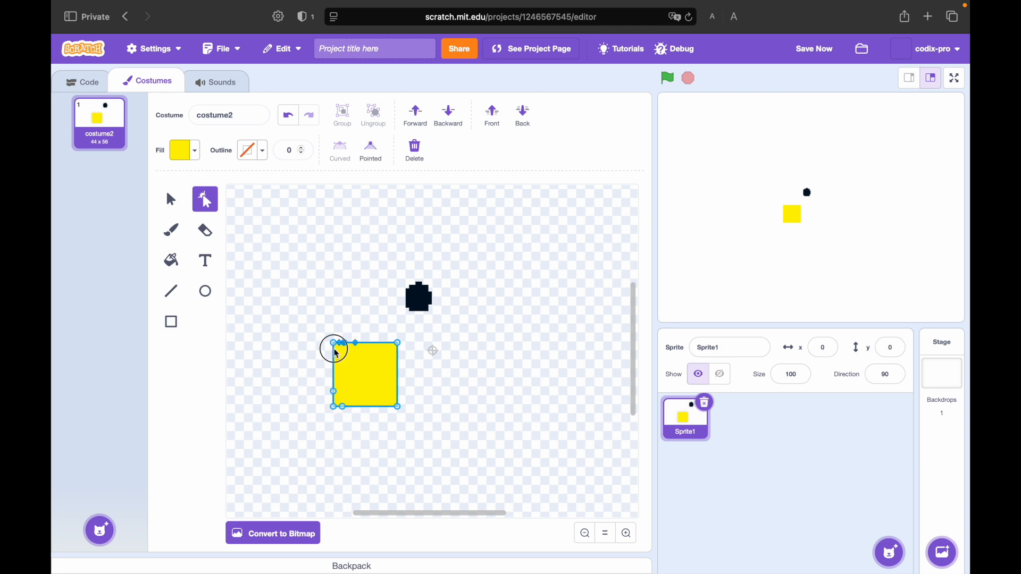
pyautogui.click(397, 352)
pyautogui.click(384, 343)
pyautogui.click(398, 343)
pyautogui.press('Delete')
pyautogui.click(334, 343)
pyautogui.press('Delete')
# - Round the yellow square's two lower corners by adding nearby reshape points and deleting the corner points
pyautogui.moveTo(334, 349); pyautogui.dragTo(334, 353)
pyautogui.click(333, 406)
pyautogui.press('Delete')
pyautogui.click(346, 407)
pyautogui.click(397, 395)
pyautogui.press('Delete')
pyautogui.press('super+z')
pyautogui.click(391, 406)
pyautogui.click(397, 407)
pyautogui.press('Delete')
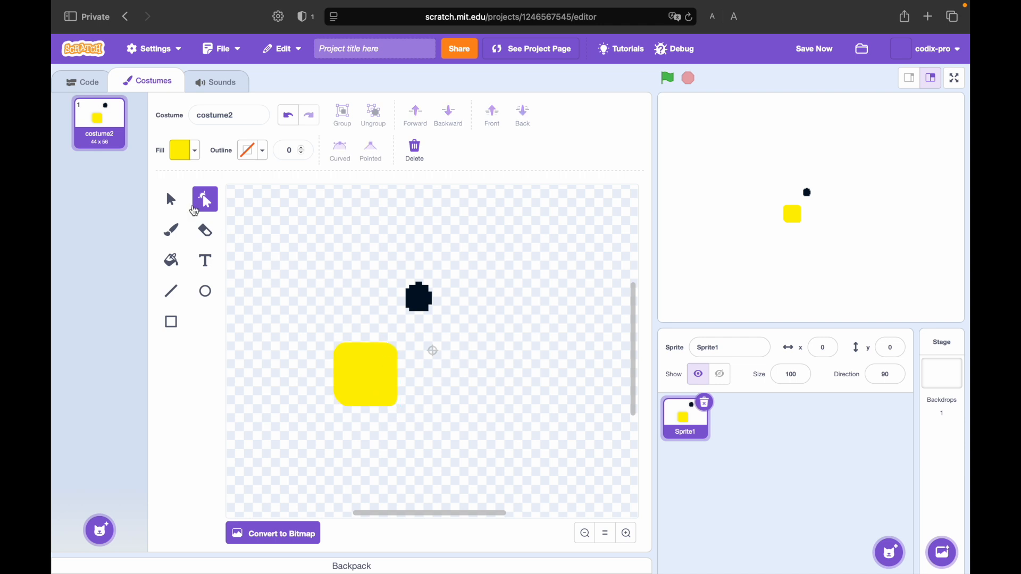
# - Try to adjust the rounded square's lower-left corner with the Reshape tool and undo the change
pyautogui.click(171, 199)
pyautogui.click(365, 375)
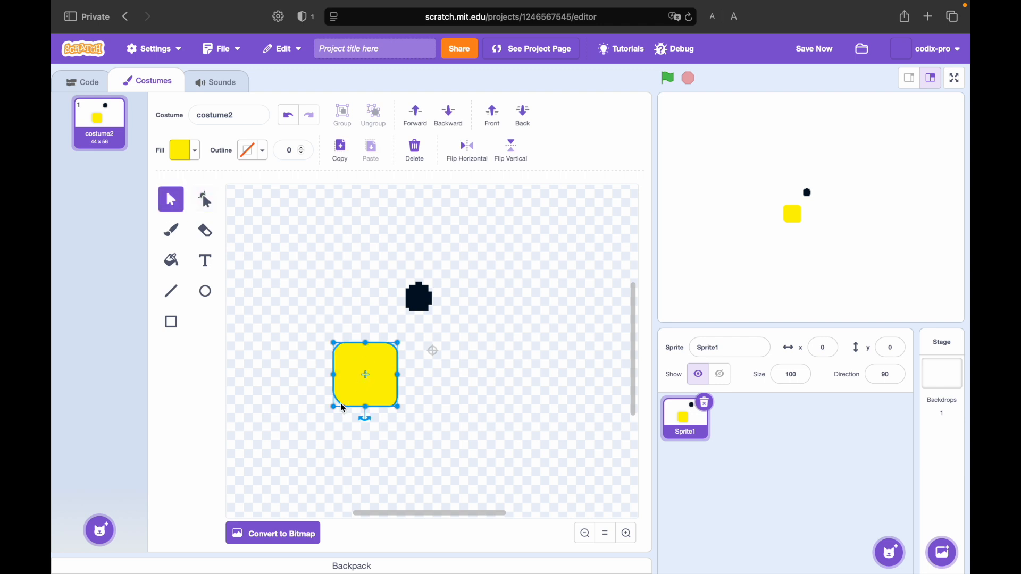
pyautogui.click(205, 200)
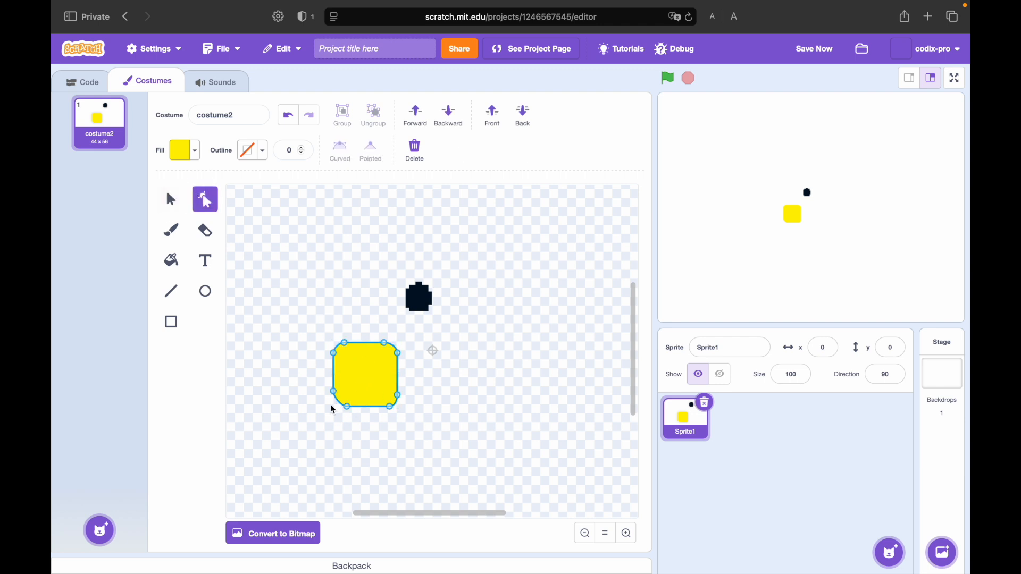
pyautogui.click(337, 400)
pyautogui.press('super+z')
# - Move the rounded yellow square onto the canvas center mark and deselect it
pyautogui.moveTo(367, 369); pyautogui.dragTo(440, 355)
pyautogui.click(171, 200)
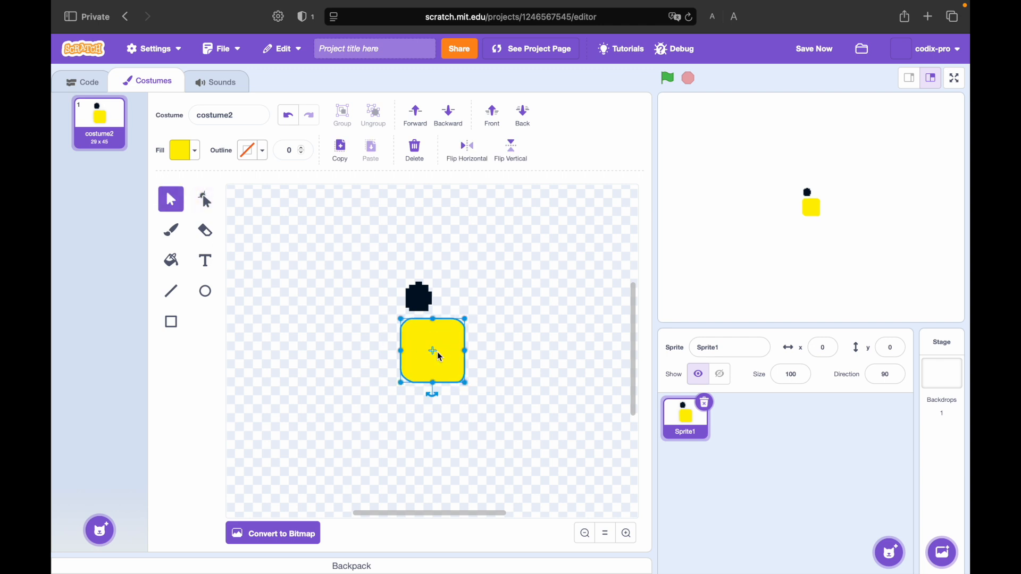
pyautogui.click(508, 373)
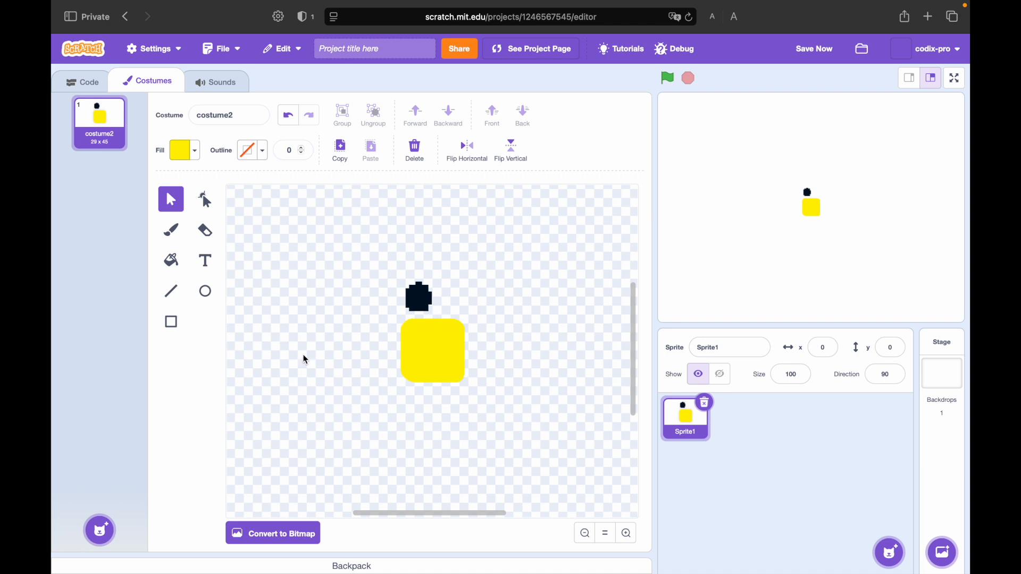
# - Change the rounded square's fill to a slightly darkened green using color 34
pyautogui.click(433, 338)
pyautogui.click(180, 155)
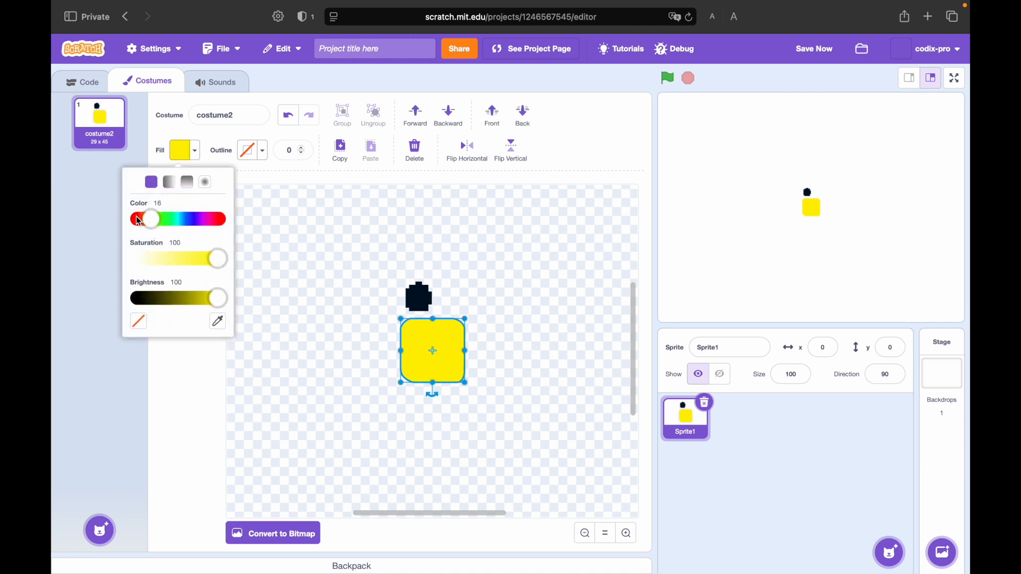
pyautogui.moveTo(151, 219)
pyautogui.mouseDown()
pyautogui.moveTo(133, 219)
pyautogui.moveTo(166, 219)
pyautogui.mouseUp()
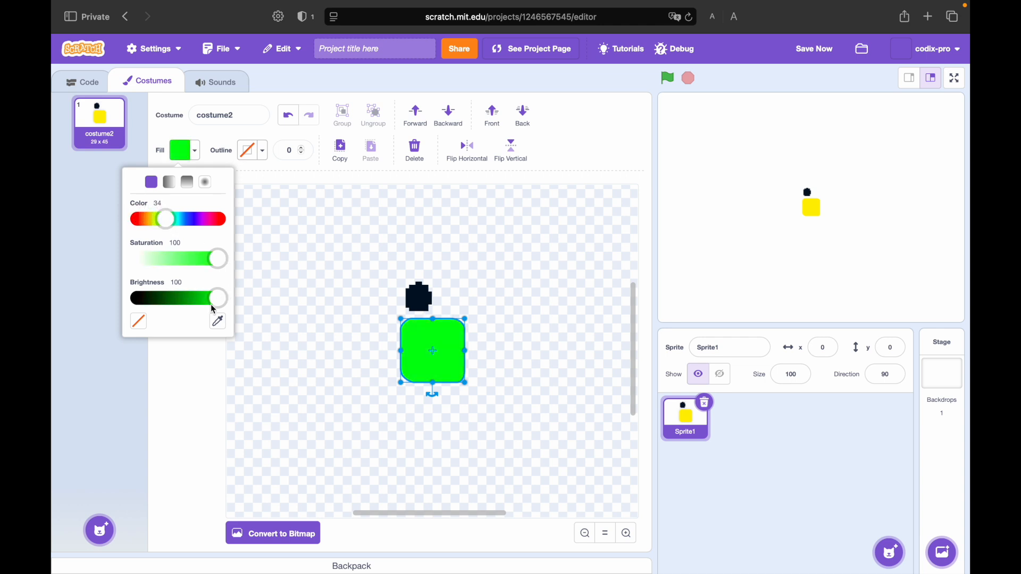
pyautogui.click(438, 287)
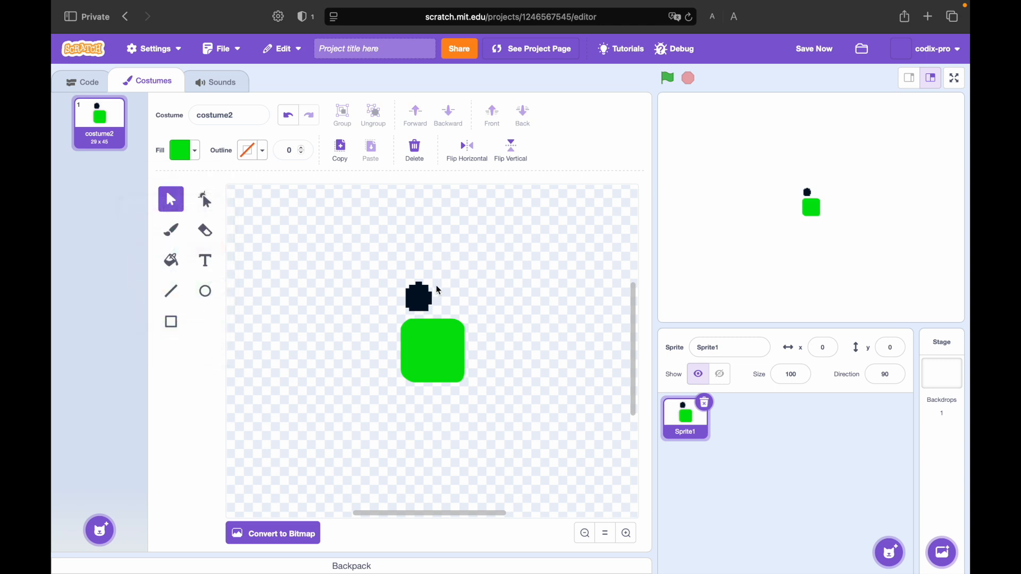
# - Bring the black dot to the front, shrink it and place it on the green square's upper left as an eye
pyautogui.click(421, 296)
pyautogui.moveTo(420, 296); pyautogui.dragTo(499, 309)
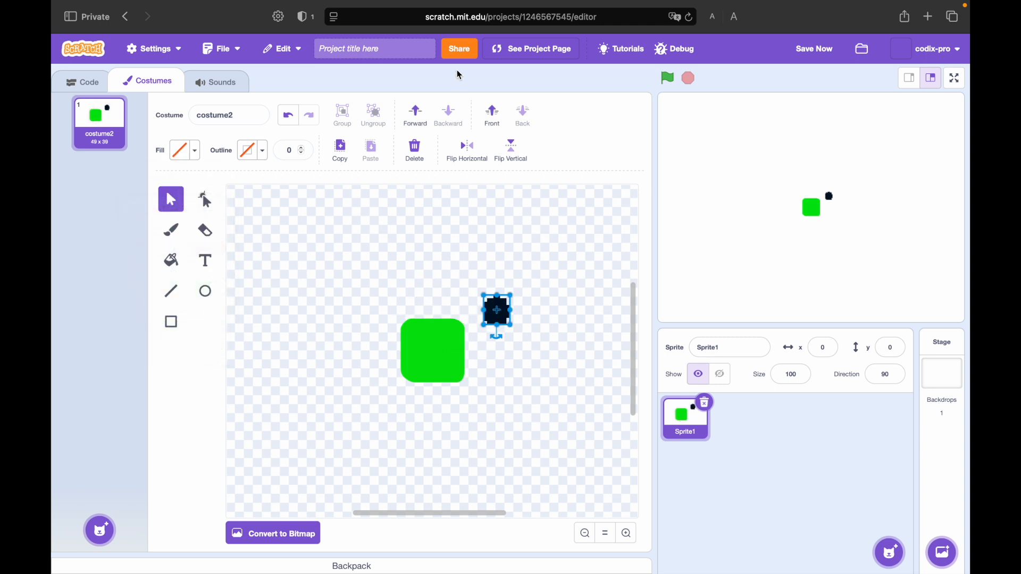
pyautogui.click(485, 111)
pyautogui.moveTo(497, 311); pyautogui.dragTo(420, 343)
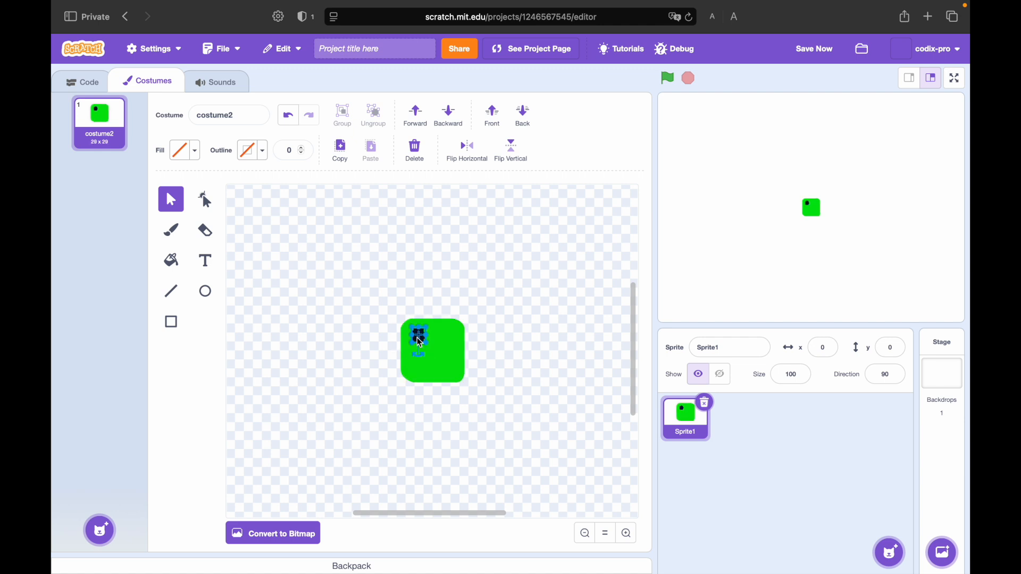
# - Duplicate the left eye and place the copy level with it on the green square's upper right
pyautogui.press('super+c')
pyautogui.press('super+v')
pyautogui.moveTo(430, 345); pyautogui.dragTo(445, 335)
# - Draw a nearly horizontal black mouth line with outline width 3 across the lower part of the green face
pyautogui.click(171, 292)
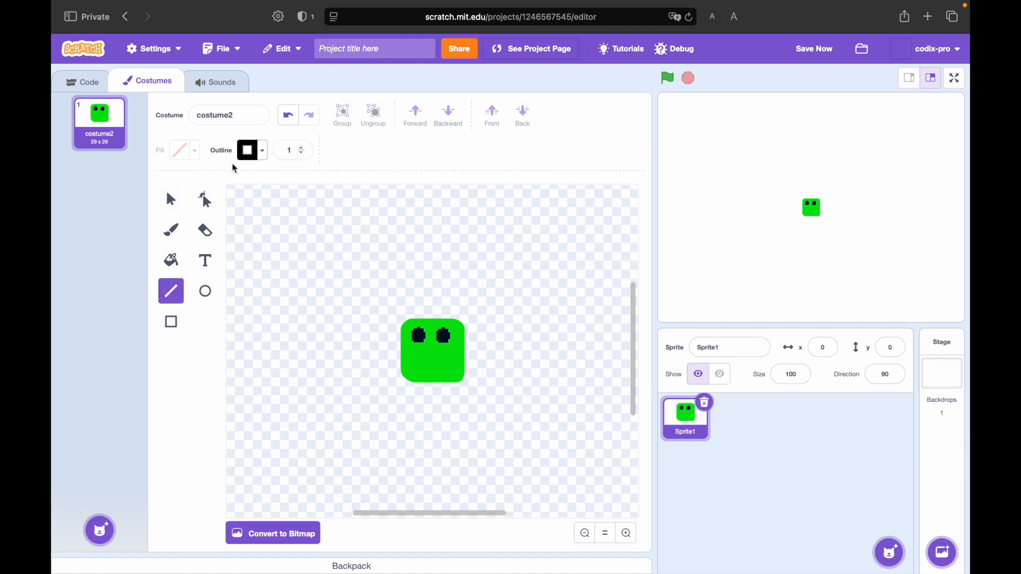
pyautogui.click(302, 148)
pyautogui.click(302, 148)
pyautogui.click(301, 152)
pyautogui.write('.5')
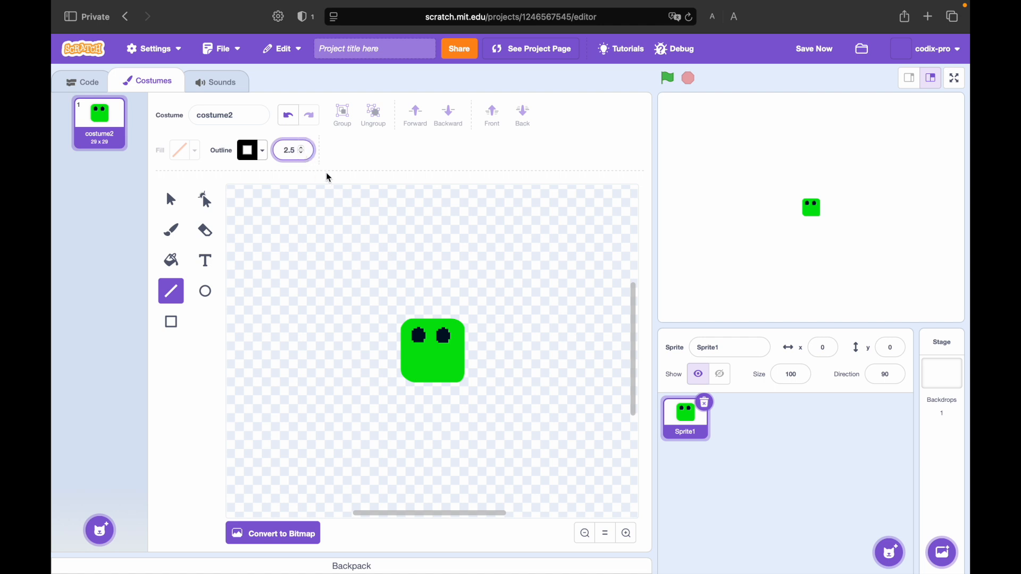
pyautogui.click(302, 149)
pyautogui.moveTo(414, 362); pyautogui.dragTo(451, 367)
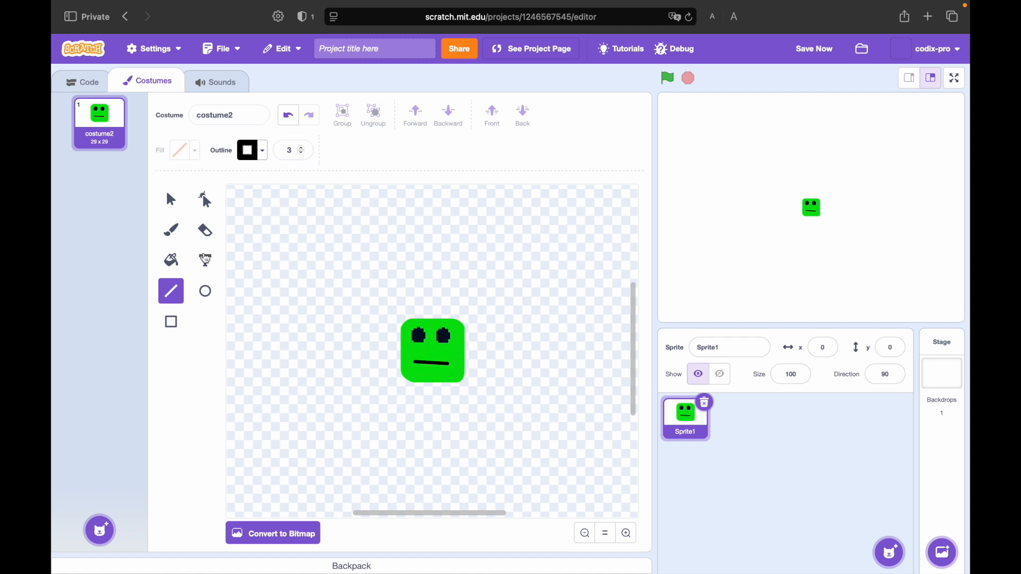
pyautogui.click(60, 84)
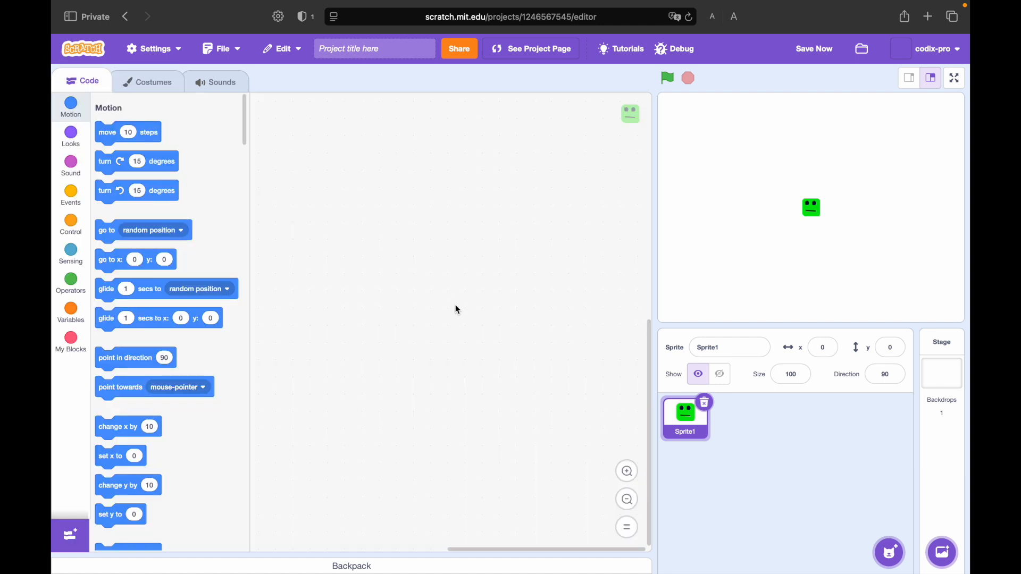
pyautogui.click(139, 87)
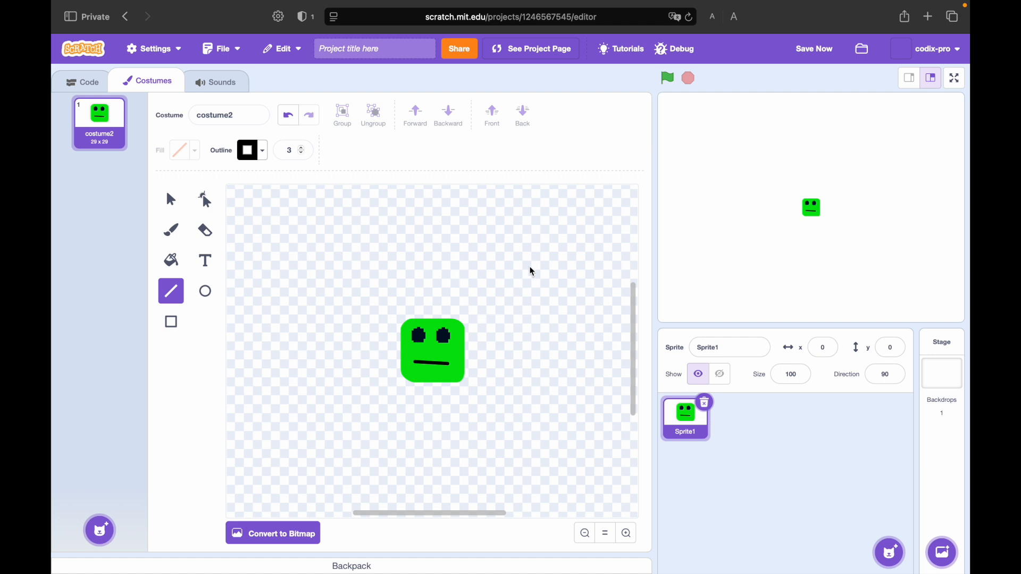
pyautogui.hscroll(-5, 538, 273)
pyautogui.scroll(2, 538, 274)
pyautogui.hscroll(5, 488, 346)
pyautogui.scroll(-2, 488, 345)
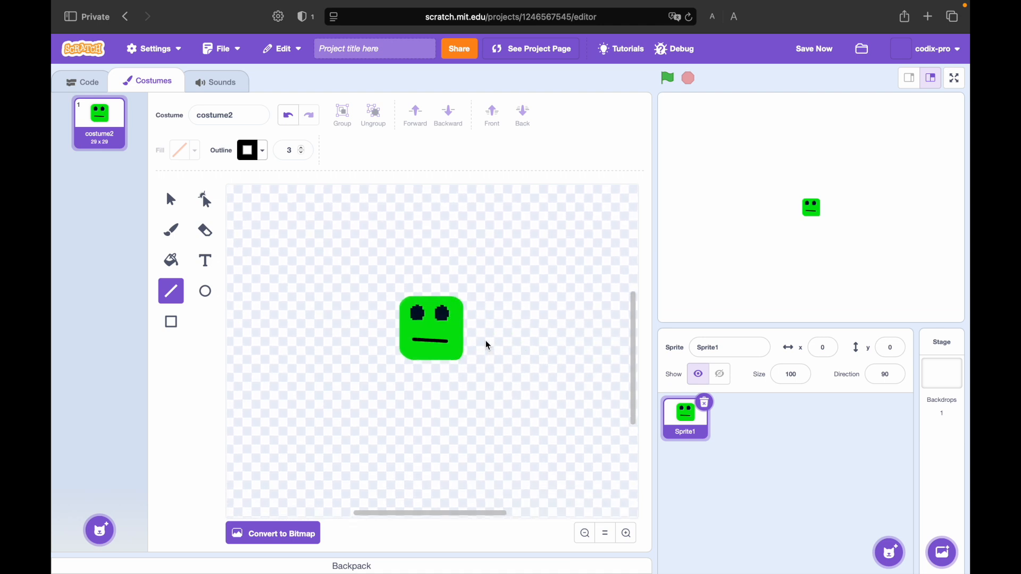
pyautogui.scroll(1, 488, 346)
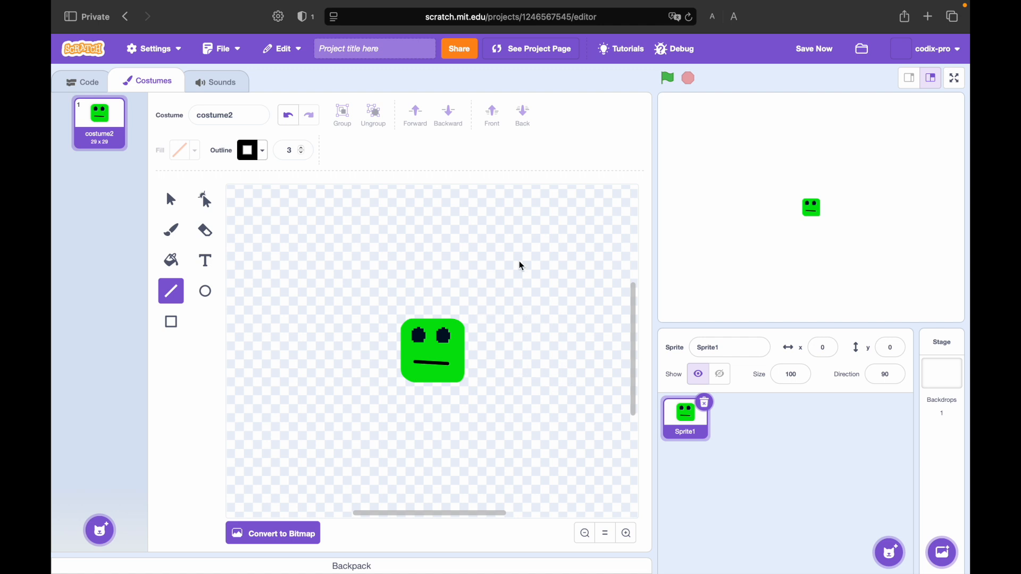
pyautogui.hscroll(-5, 527, 271)
pyautogui.scroll(2, 527, 271)
pyautogui.hscroll(5, 489, 346)
pyautogui.scroll(-3, 489, 345)
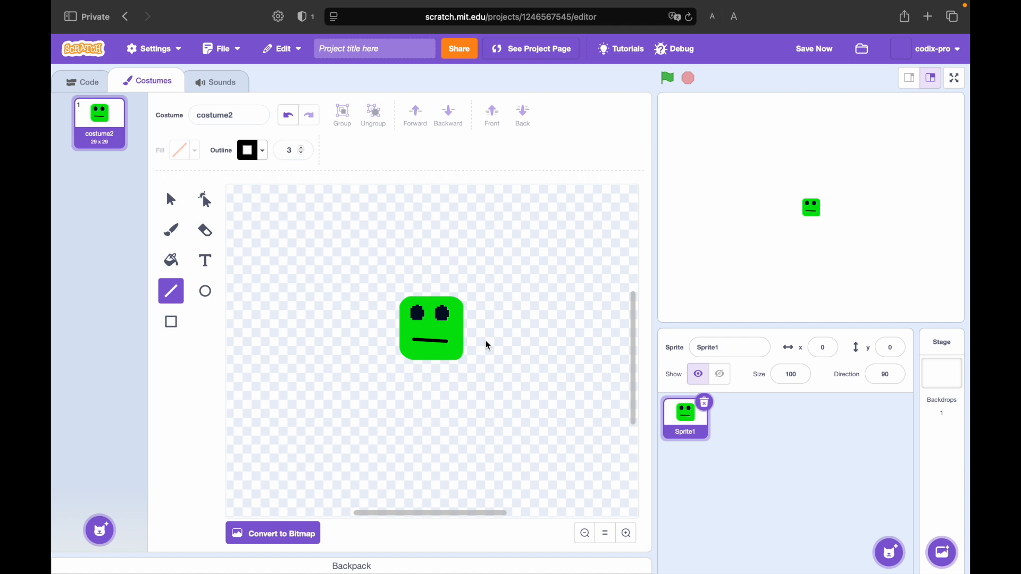
# - Duplicate the green face costume and return to the original costume
pyautogui.press('v')
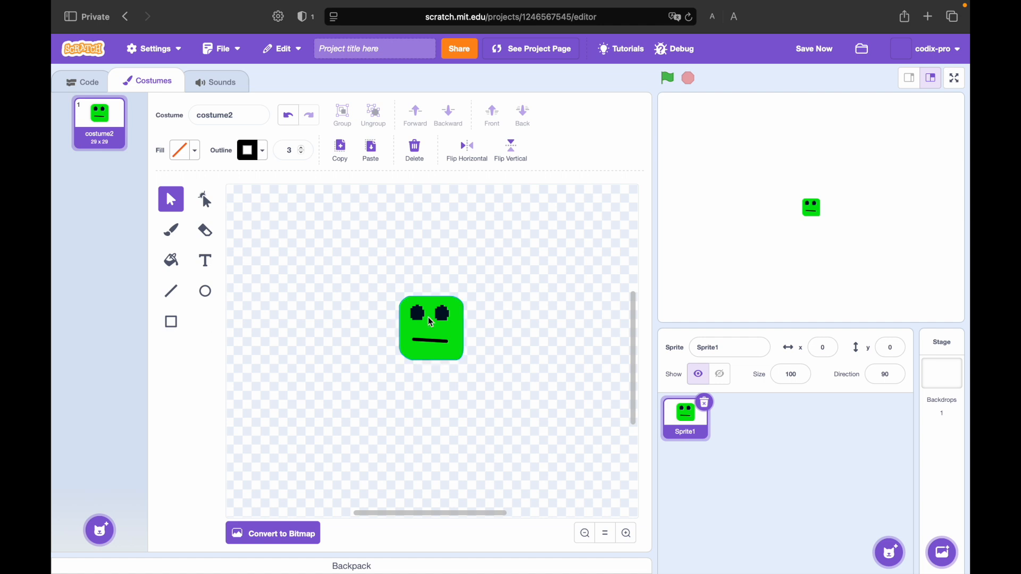
pyautogui.moveTo(521, 276)
pyautogui.mouseDown()
pyautogui.moveTo(349, 353)
pyautogui.moveTo(336, 388)
pyautogui.moveTo(465, 340)
pyautogui.moveTo(356, 317)
pyautogui.moveTo(394, 218)
pyautogui.mouseUp()
pyautogui.click(105, 139)
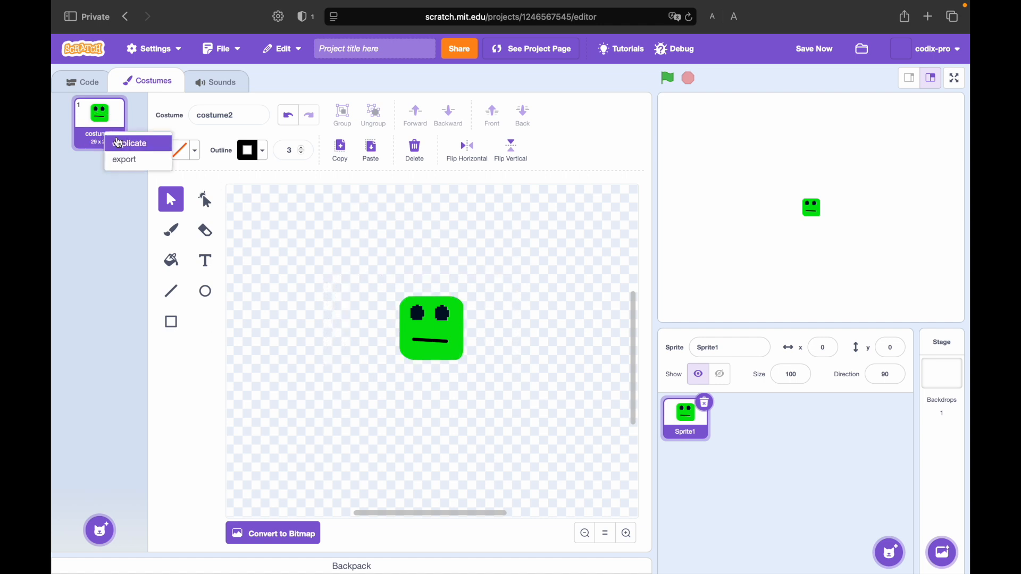
pyautogui.click(123, 141)
pyautogui.click(113, 133)
# - Delete all artwork from the first costume and rename the costume "thumbnail"
pyautogui.moveTo(516, 248); pyautogui.dragTo(363, 420)
pyautogui.press('Delete')
pyautogui.click(224, 118)
pyautogui.write('th')
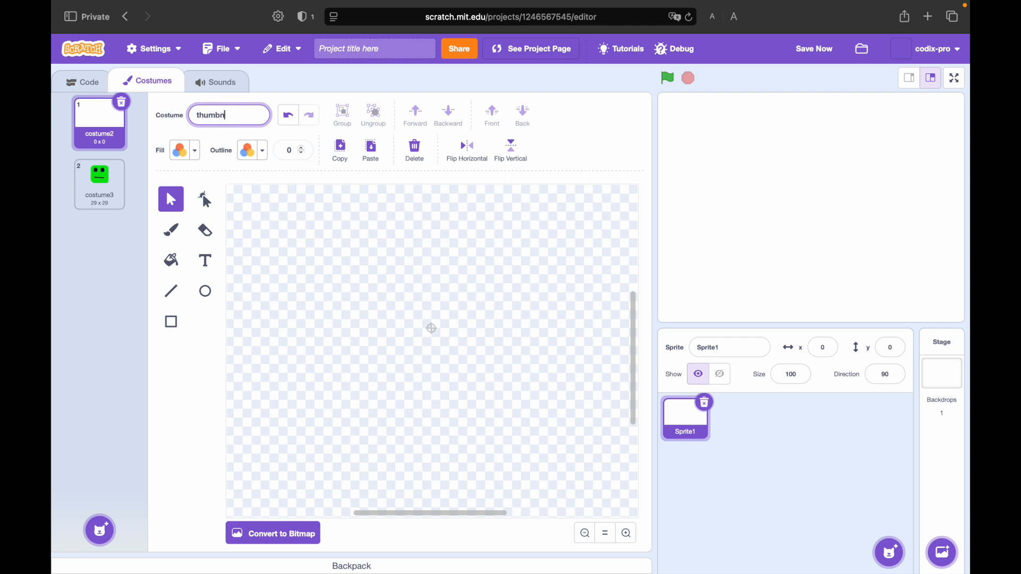
pyautogui.write('umbnail')
# - Rename the second costume, the green face, "player"
pyautogui.click(100, 181)
pyautogui.click(219, 114)
pyautogui.write('pl')
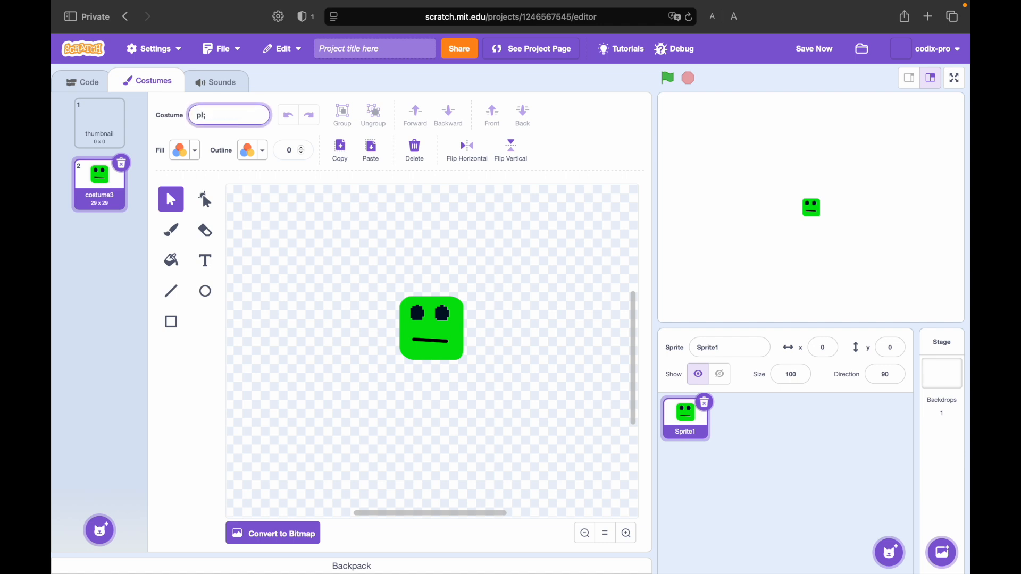
pyautogui.write('ayer')
# - Draw a dark brown rectangle about 230 × 107 in the lower half of the thumbnail costume and shift it left
pyautogui.click(100, 122)
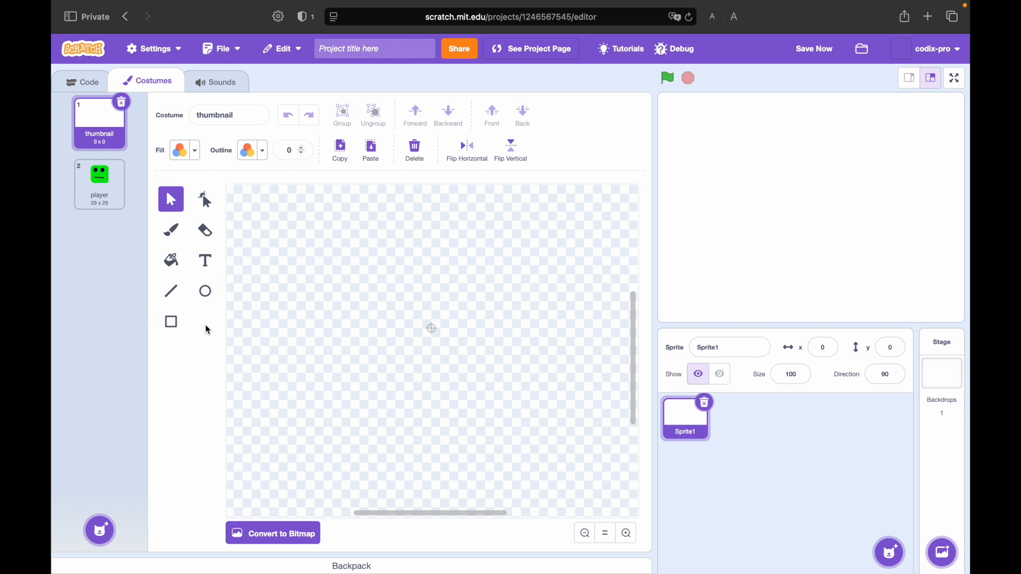
pyautogui.click(586, 534)
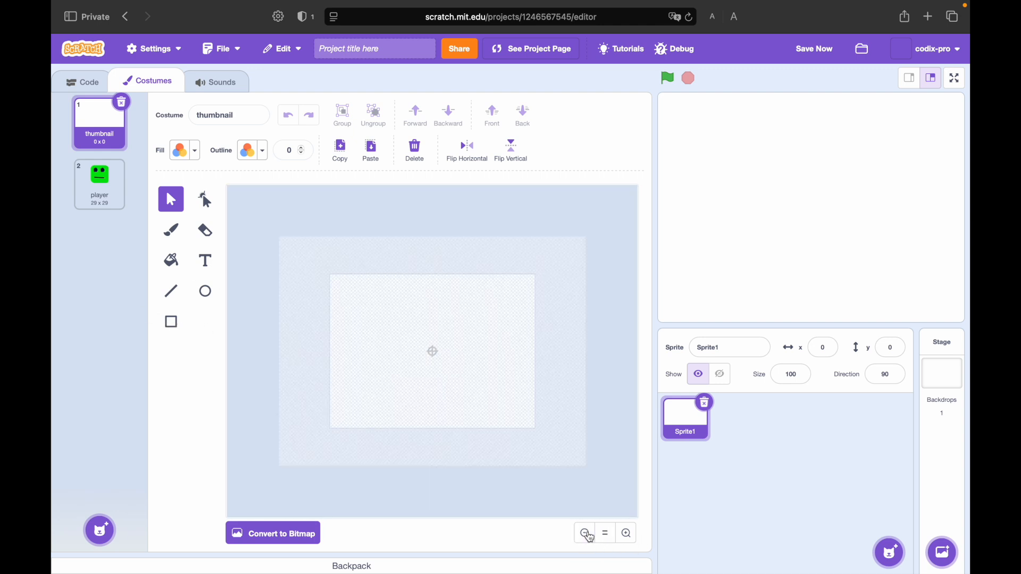
pyautogui.click(634, 542)
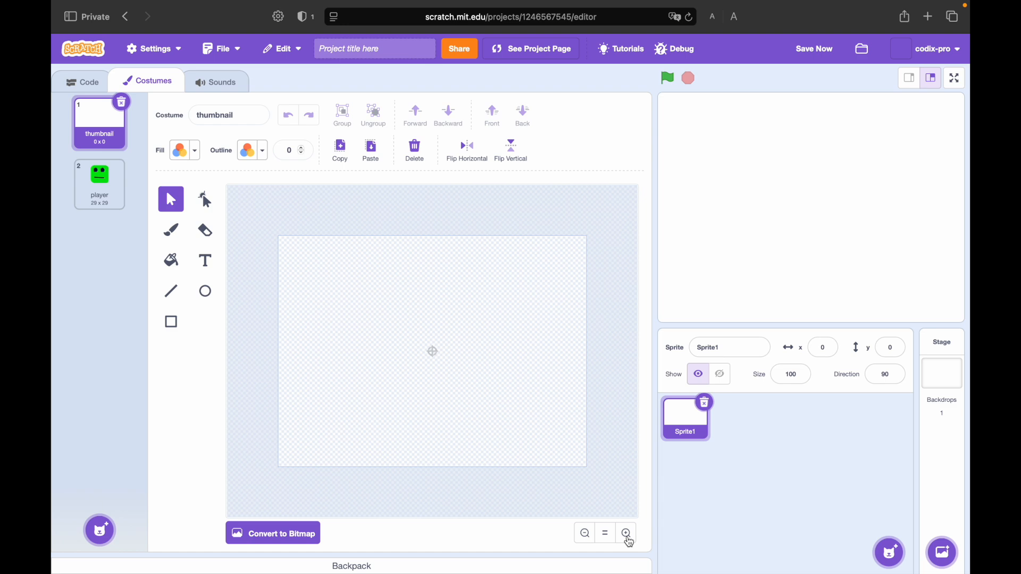
pyautogui.click(170, 323)
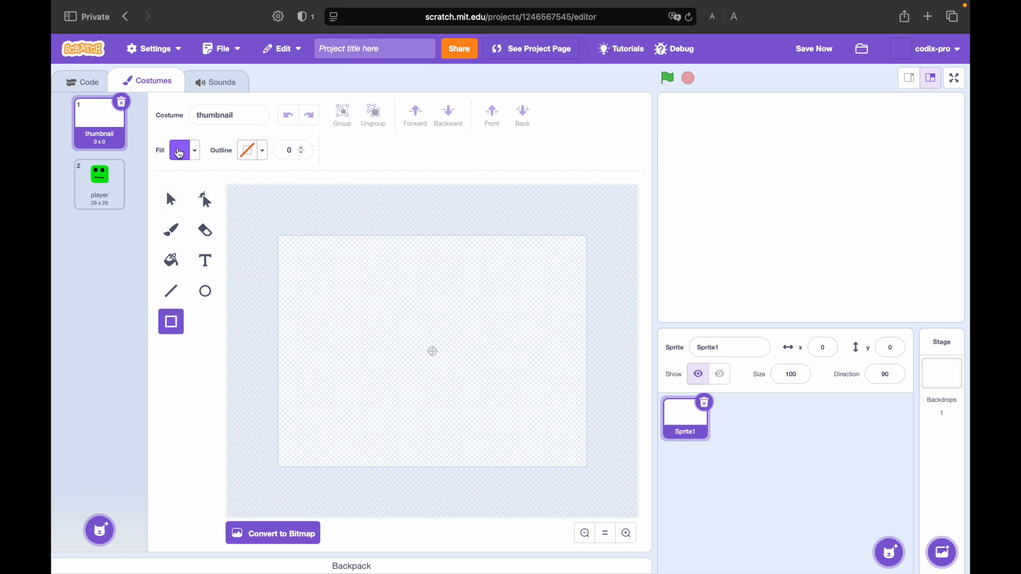
pyautogui.click(180, 153)
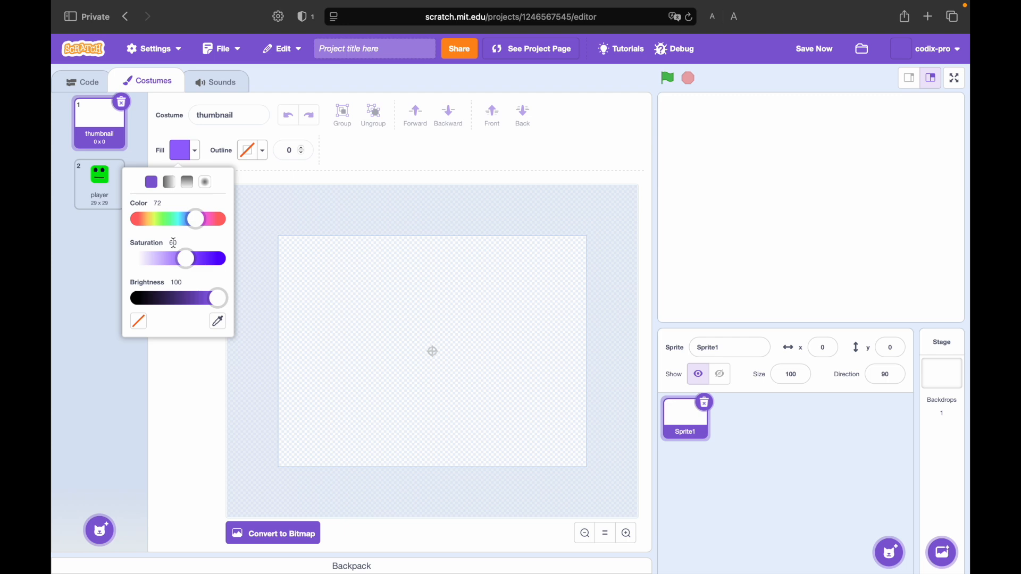
pyautogui.moveTo(190, 263); pyautogui.dragTo(232, 269)
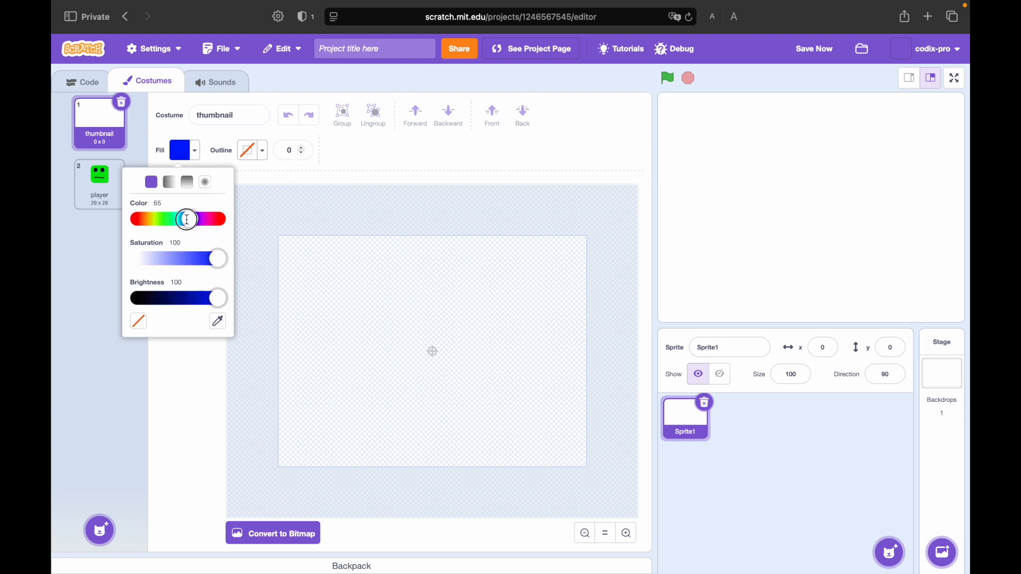
pyautogui.moveTo(196, 220); pyautogui.dragTo(151, 219)
pyautogui.moveTo(219, 303); pyautogui.dragTo(193, 302)
pyautogui.moveTo(219, 266); pyautogui.dragTo(198, 260)
pyautogui.moveTo(192, 299); pyautogui.dragTo(193, 260)
pyautogui.moveTo(195, 298); pyautogui.dragTo(185, 298)
pyautogui.moveTo(193, 259); pyautogui.dragTo(201, 260)
pyautogui.moveTo(540, 357)
pyautogui.mouseDown()
pyautogui.moveTo(447, 410)
pyautogui.moveTo(392, 426)
pyautogui.mouseUp()
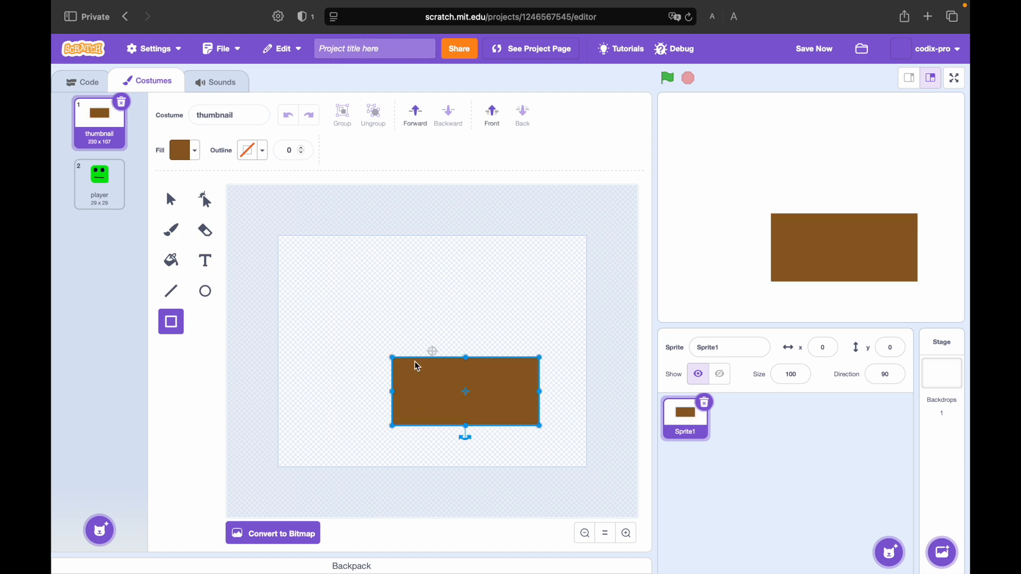
pyautogui.moveTo(464, 388); pyautogui.dragTo(413, 388)
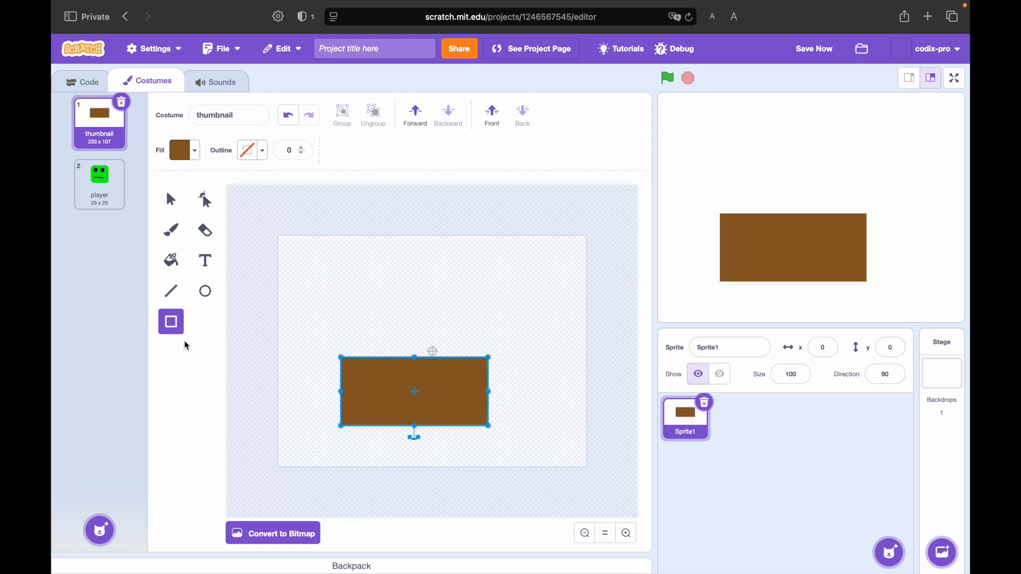
# - Duplicate the brown rectangle and squash the copy into a thin strip along the original's upper edge
pyautogui.hotkey('ctrl', 'c')
pyautogui.hotkey('ctrl', 'v')
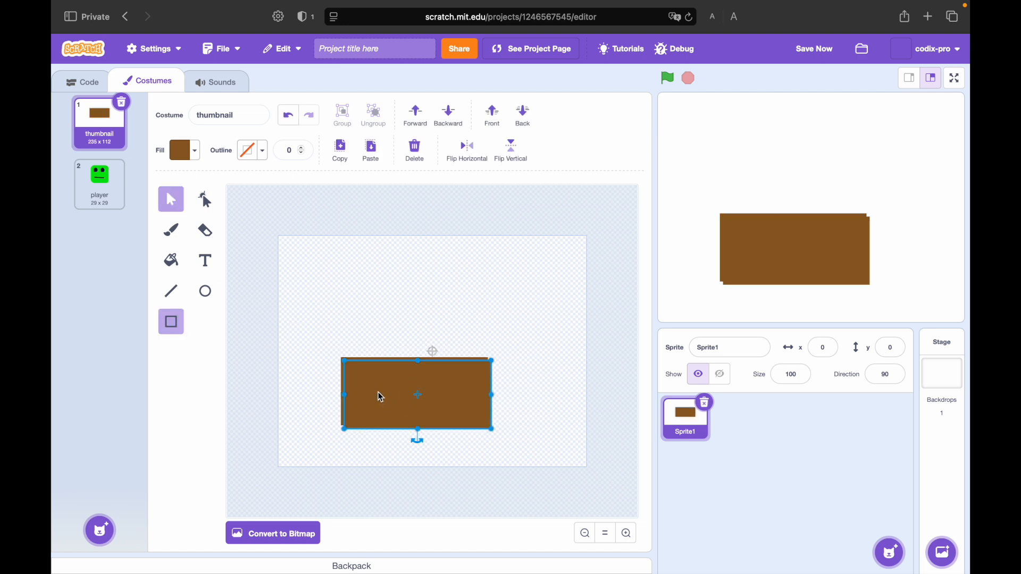
pyautogui.moveTo(463, 422); pyautogui.dragTo(462, 350)
pyautogui.moveTo(417, 292); pyautogui.dragTo(423, 345)
# - Recolour the thin strip bright green with colour 35, saturation 100 and brightness 100
pyautogui.click(185, 150)
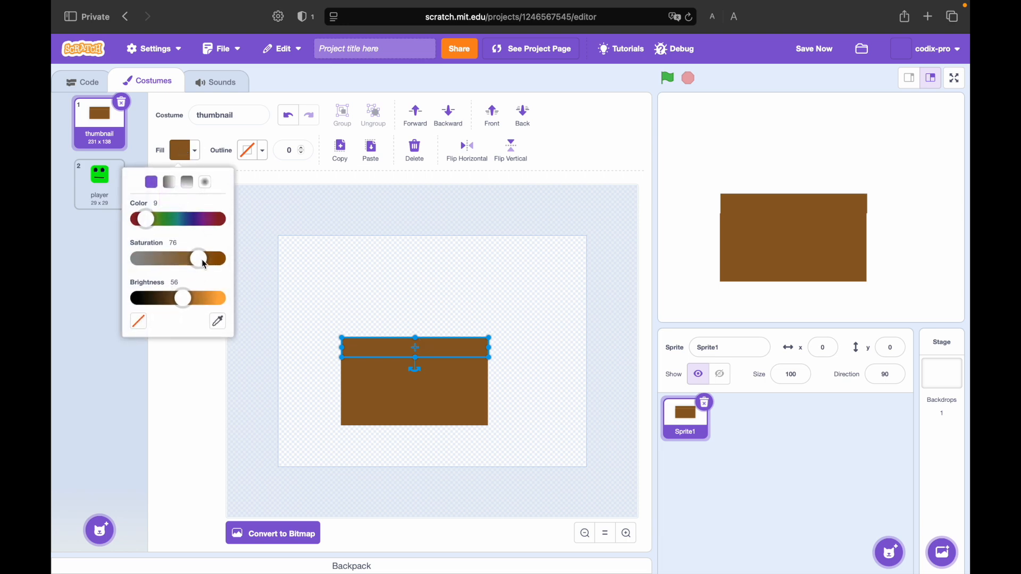
pyautogui.moveTo(187, 305); pyautogui.dragTo(220, 304)
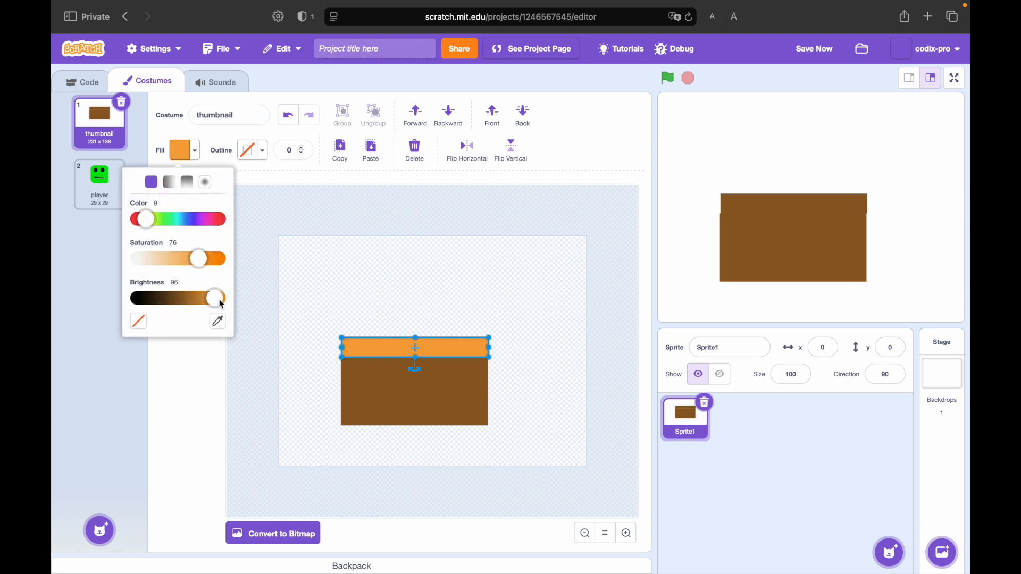
pyautogui.click(173, 216)
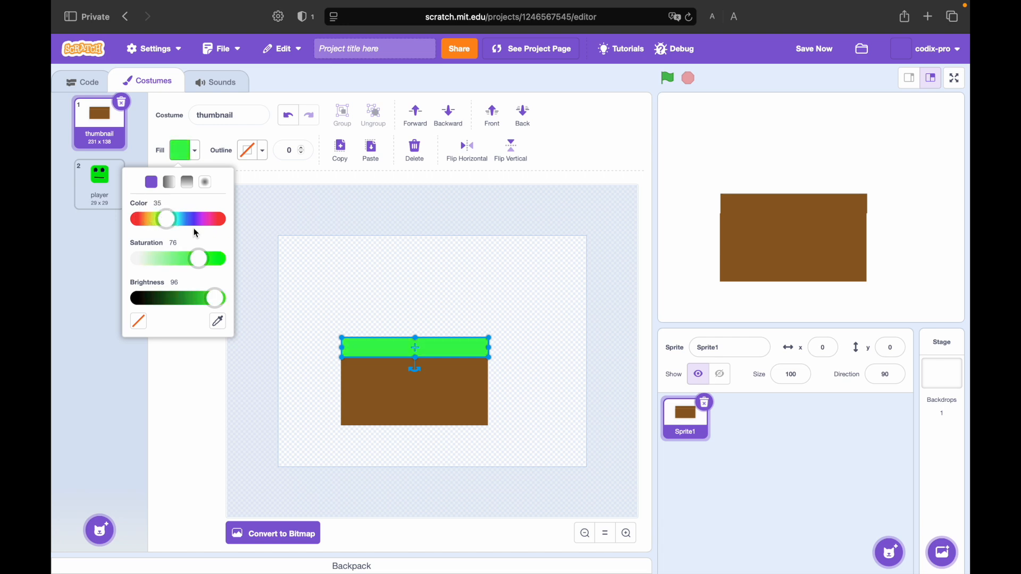
pyautogui.moveTo(205, 262); pyautogui.dragTo(230, 264)
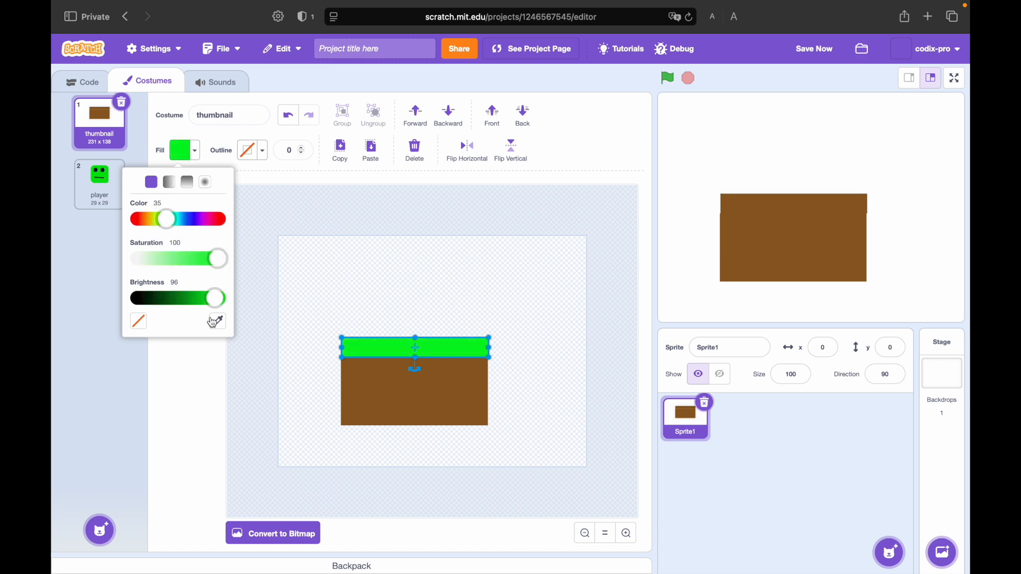
pyautogui.moveTo(216, 298); pyautogui.dragTo(226, 298)
pyautogui.click(342, 275)
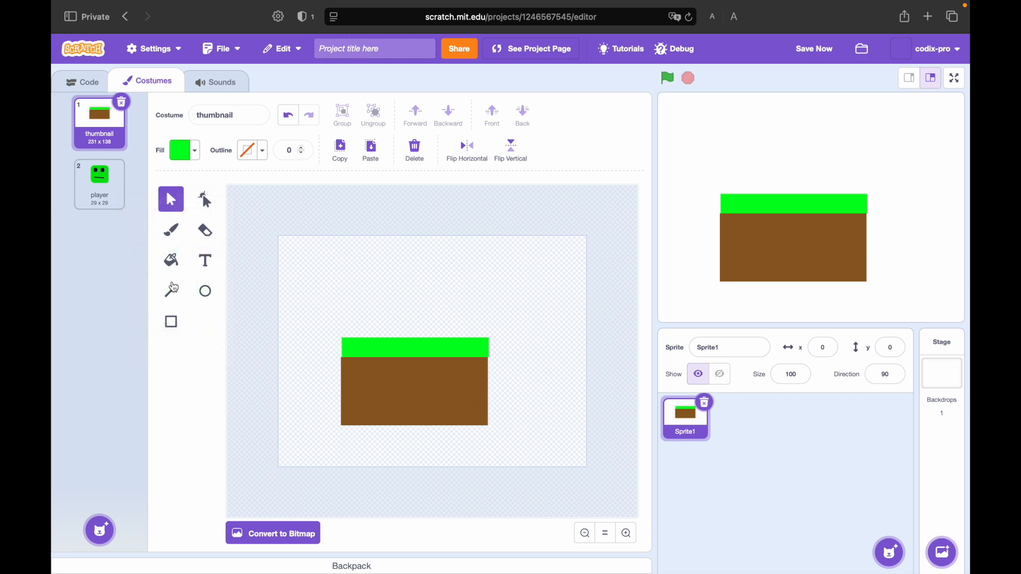
# - Set the Line tool's outline to a darker shade of the green sampled from the grass strip, with width 3
pyautogui.click(174, 290)
pyautogui.click(249, 151)
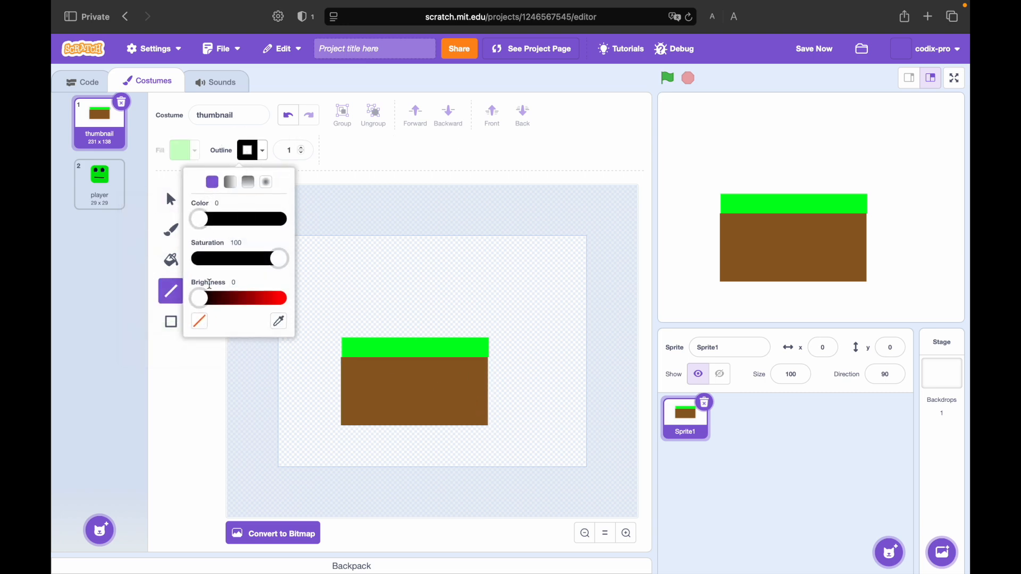
pyautogui.moveTo(200, 298); pyautogui.dragTo(303, 300)
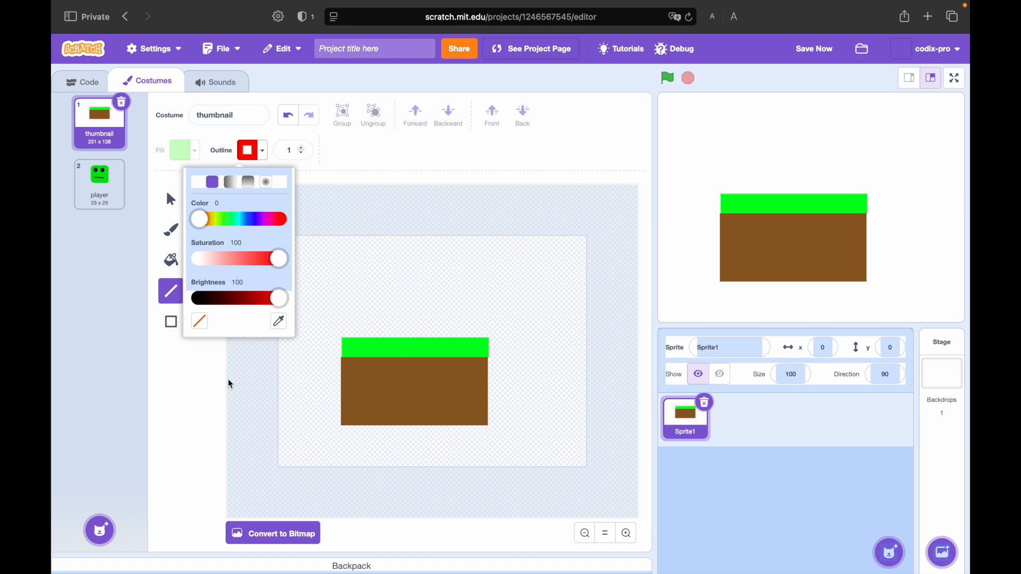
pyautogui.click(279, 321)
pyautogui.click(396, 354)
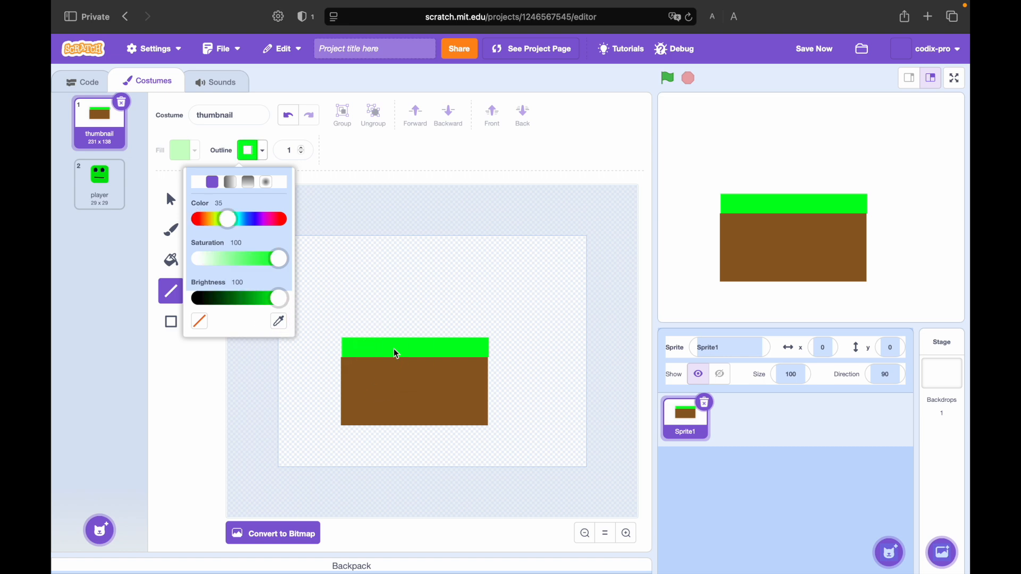
pyautogui.moveTo(279, 298); pyautogui.dragTo(252, 294)
pyautogui.doubleClick(301, 148)
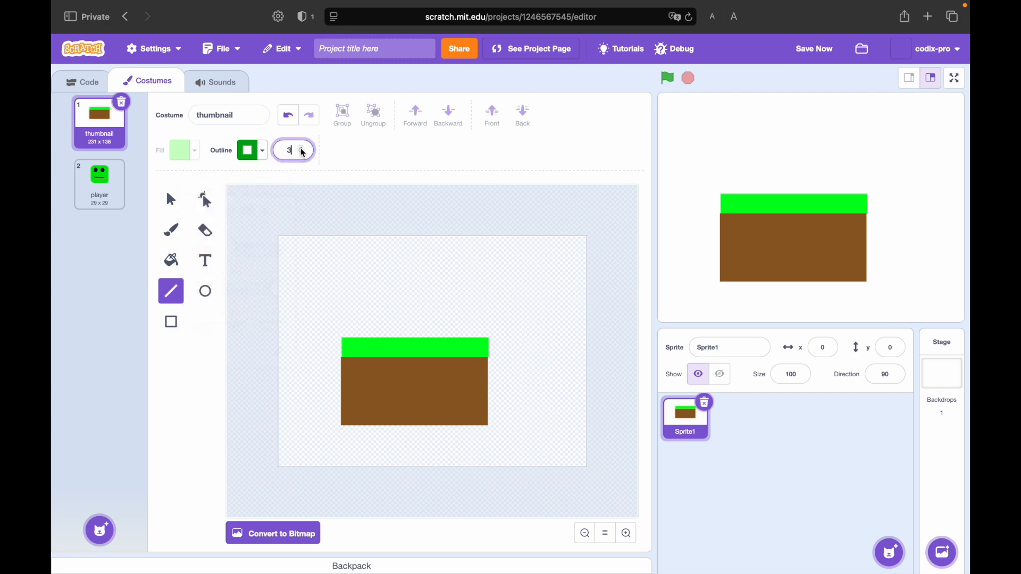
pyautogui.moveTo(352, 339); pyautogui.dragTo(352, 357)
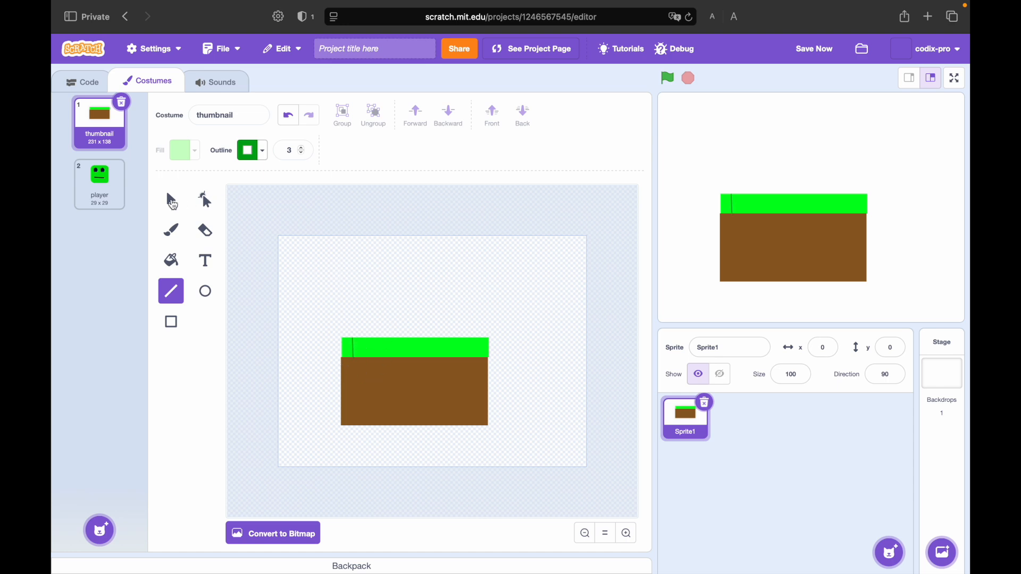
pyautogui.click(170, 200)
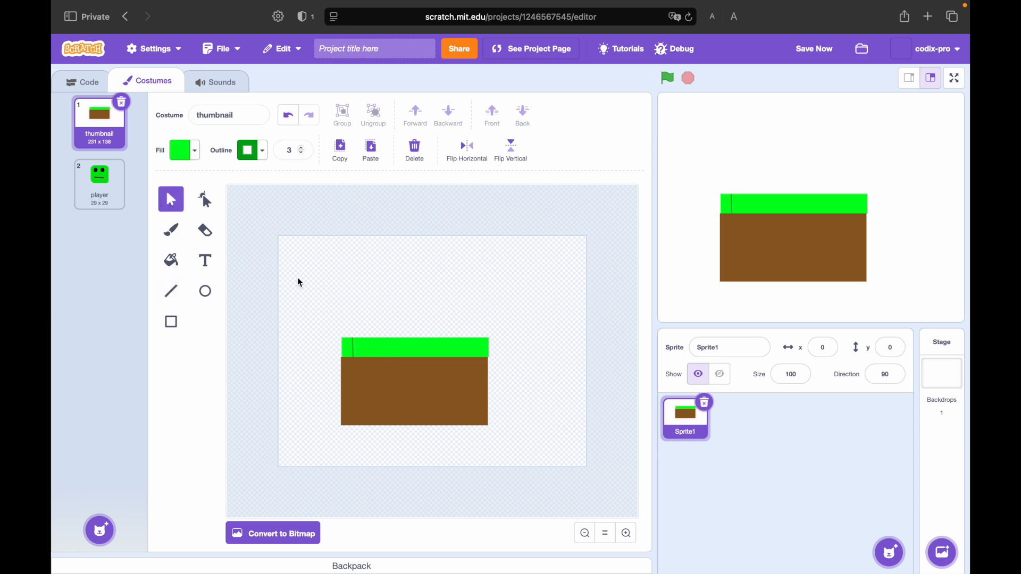
pyautogui.click(353, 349)
pyautogui.press('Delete')
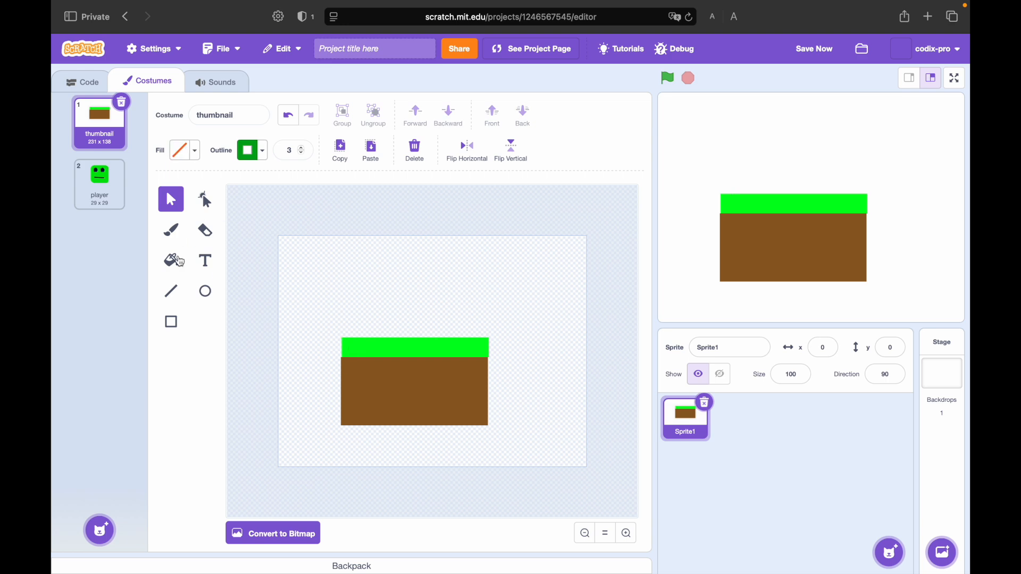
# - Draw a dark green vertical line of width 7 across the grass strip near its left end
pyautogui.click(171, 290)
pyautogui.click(303, 152)
pyautogui.click(301, 147)
pyautogui.click(302, 148)
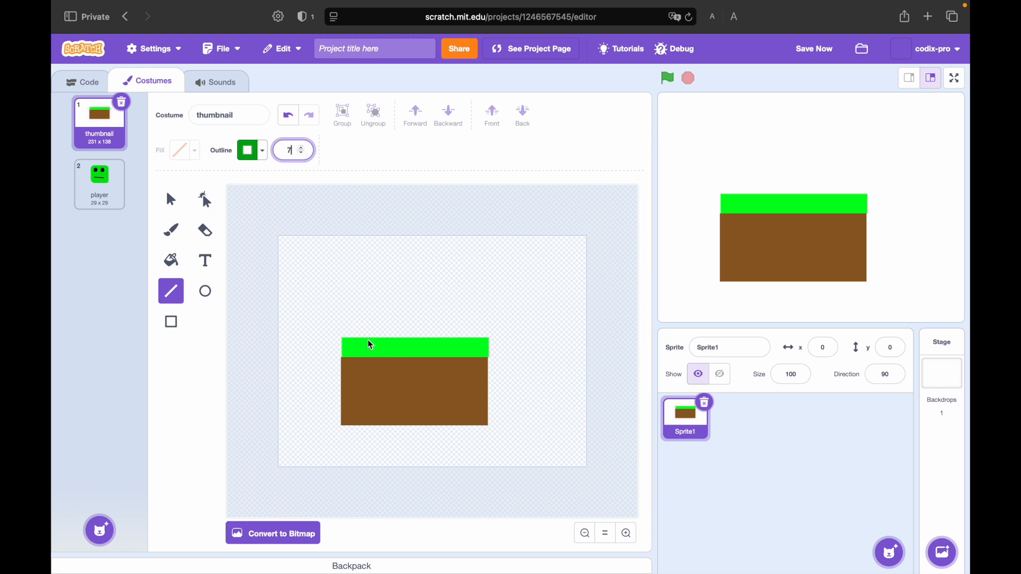
pyautogui.moveTo(358, 339); pyautogui.dragTo(358, 357)
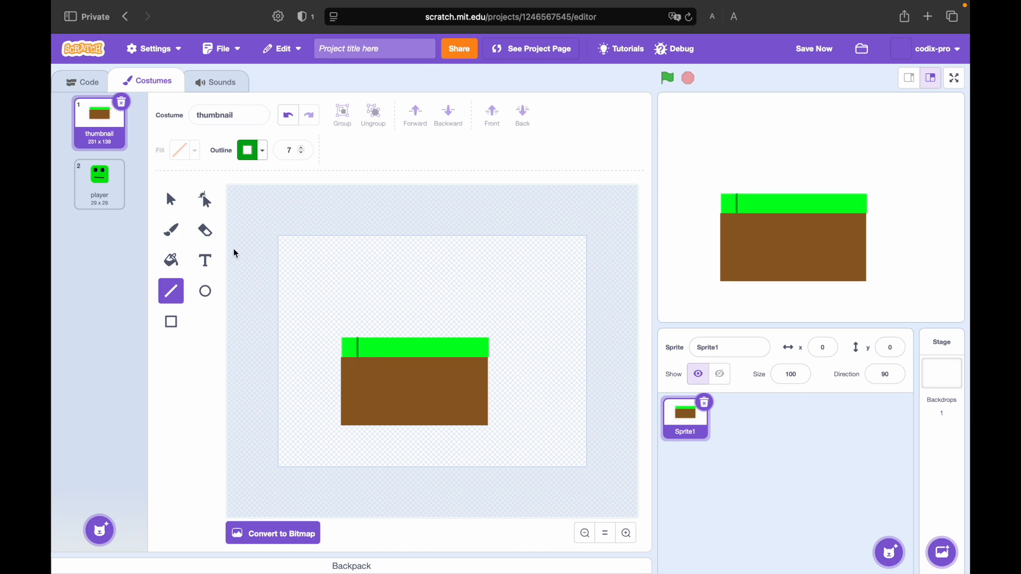
# - Copy the dark green line and distribute the pasted copies along the whole grass strip as grass blades
pyautogui.click(170, 200)
pyautogui.click(358, 350)
pyautogui.press('super+c')
pyautogui.press('super+v')
pyautogui.moveTo(364, 354); pyautogui.dragTo(426, 349)
pyautogui.press('super+v')
pyautogui.press('super+v')
pyautogui.press('super+v')
pyautogui.click(397, 367)
pyautogui.press('super+v')
pyautogui.click(379, 369)
pyautogui.click(540, 373)
pyautogui.press('super+v')
pyautogui.click(385, 373)
pyautogui.press('super+v')
pyautogui.press('super+v')
pyautogui.moveTo(387, 379); pyautogui.dragTo(458, 350)
pyautogui.press('super+v')
pyautogui.press('super+v')
pyautogui.press('super+v')
pyautogui.moveTo(397, 388); pyautogui.dragTo(473, 351)
pyautogui.click(528, 331)
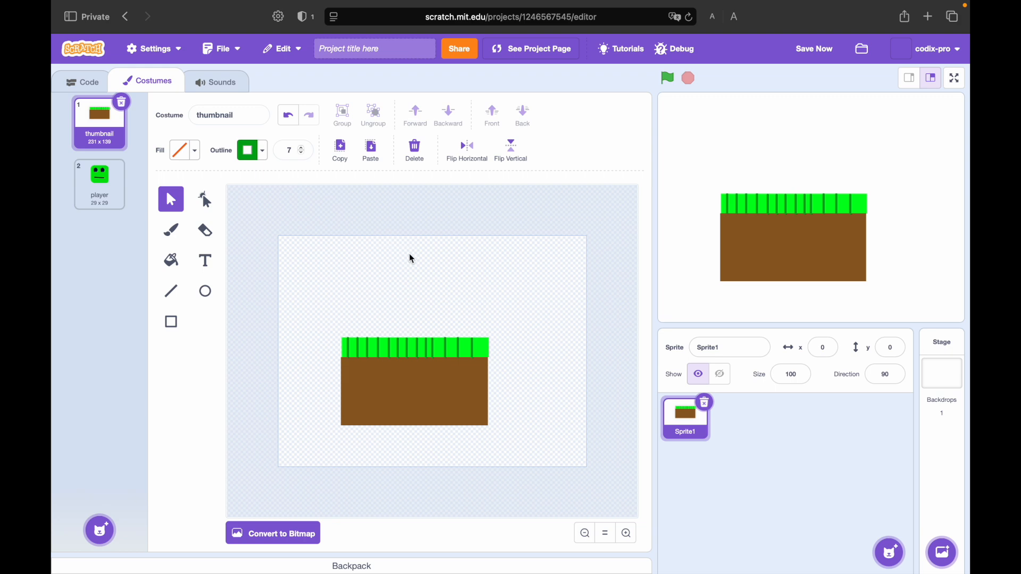
# - Recolour the face square in the player costume yellow with colour 14, saturation 100 and brightness 100
pyautogui.click(98, 180)
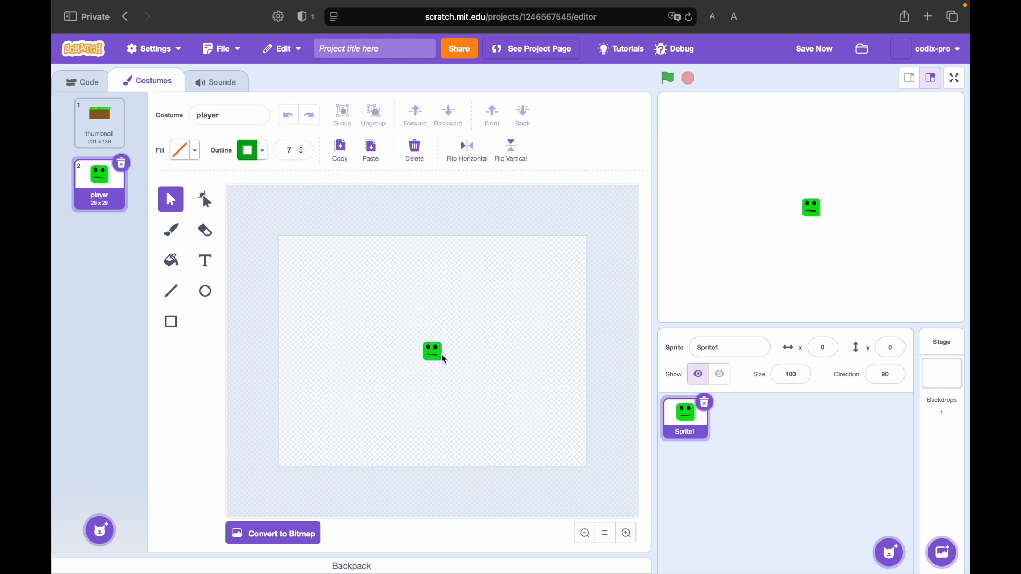
pyautogui.click(442, 355)
pyautogui.click(190, 160)
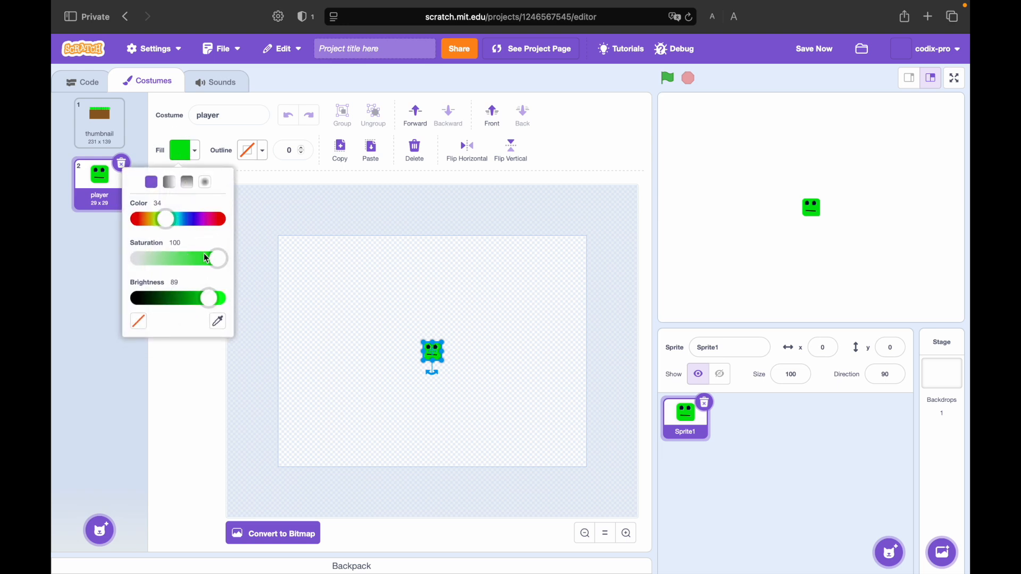
pyautogui.moveTo(163, 218); pyautogui.dragTo(152, 220)
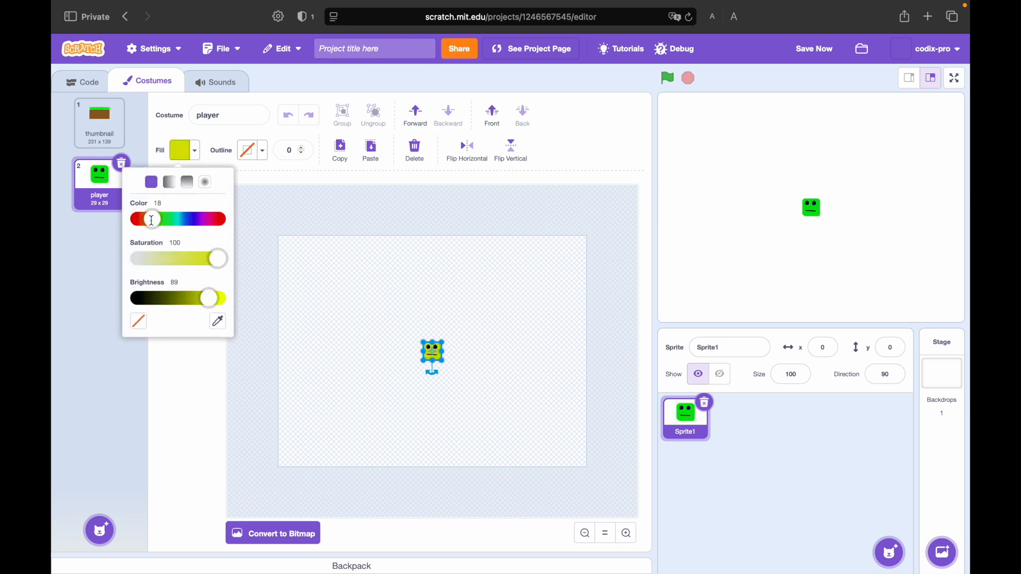
pyautogui.moveTo(216, 305)
pyautogui.mouseDown()
pyautogui.moveTo(209, 298)
pyautogui.moveTo(232, 300)
pyautogui.mouseUp()
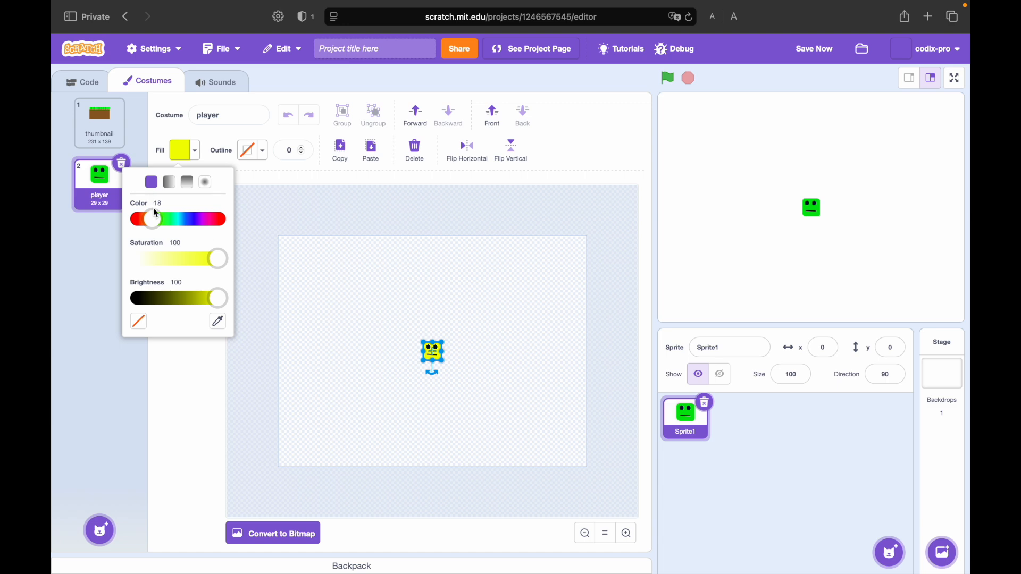
pyautogui.moveTo(156, 213)
pyautogui.mouseDown()
pyautogui.moveTo(137, 218)
pyautogui.moveTo(150, 217)
pyautogui.mouseUp()
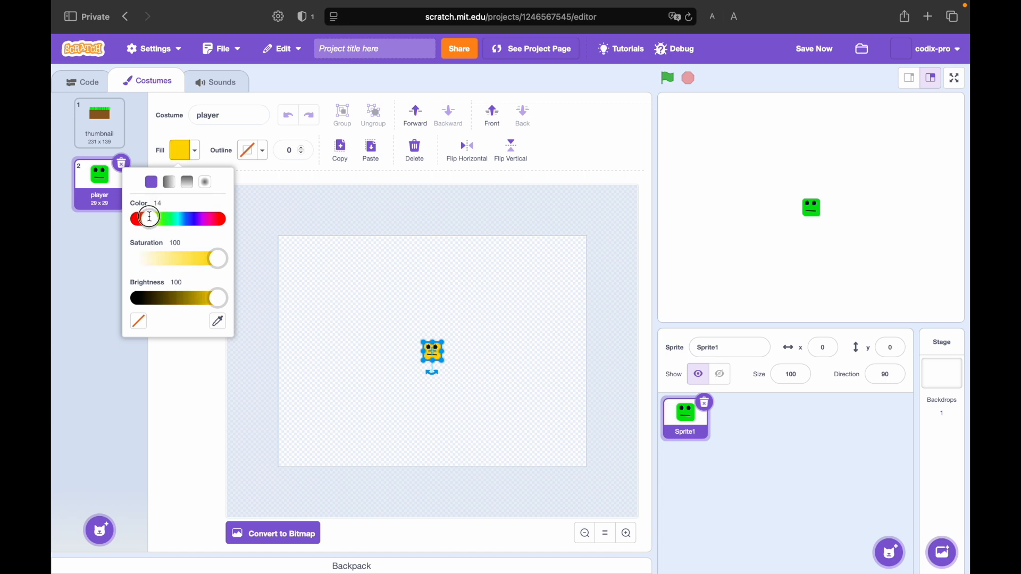
pyautogui.click(370, 302)
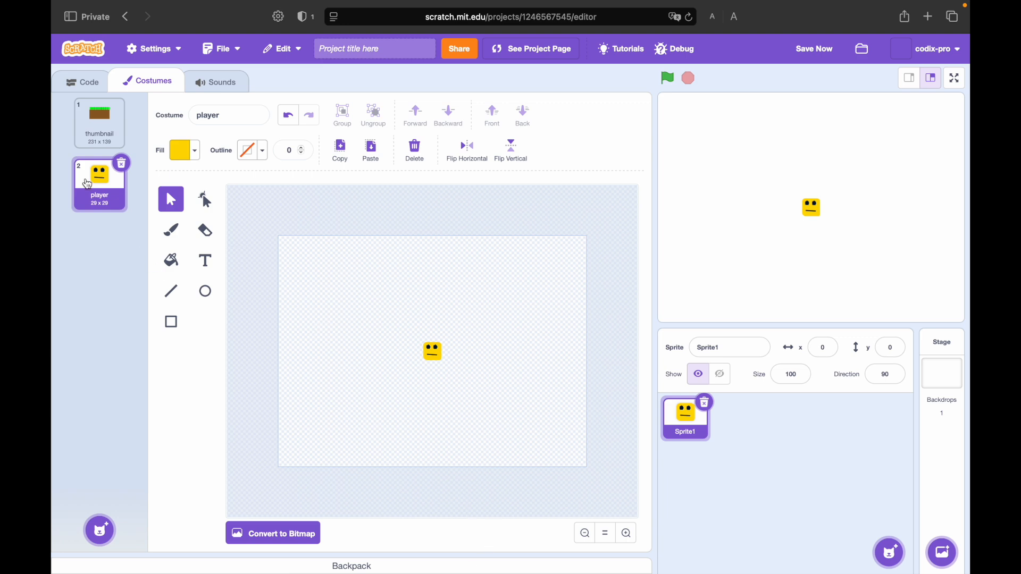
# - Group all the grass and dirt artwork in the thumbnail costume
pyautogui.click(100, 120)
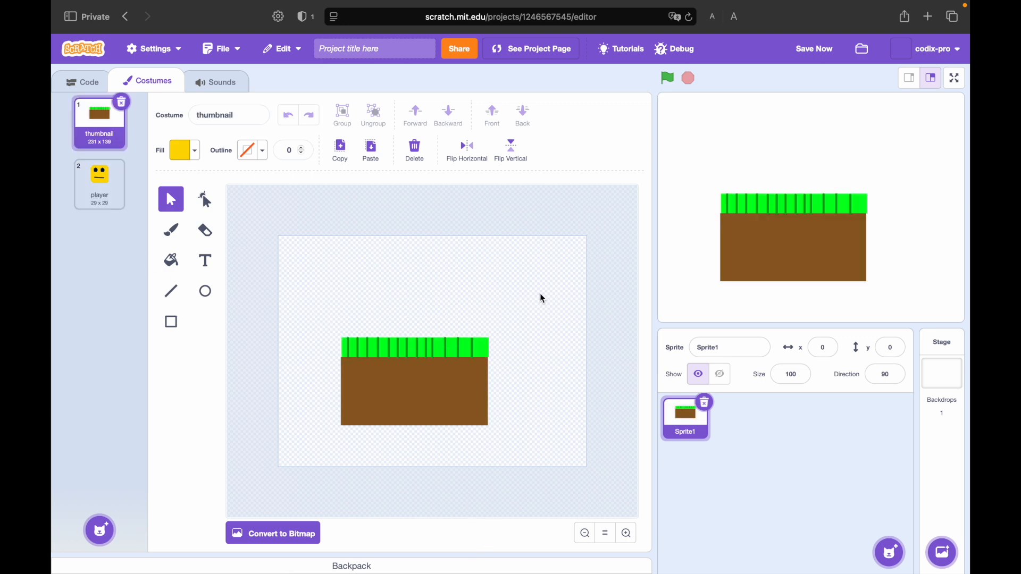
pyautogui.moveTo(516, 303); pyautogui.dragTo(313, 481)
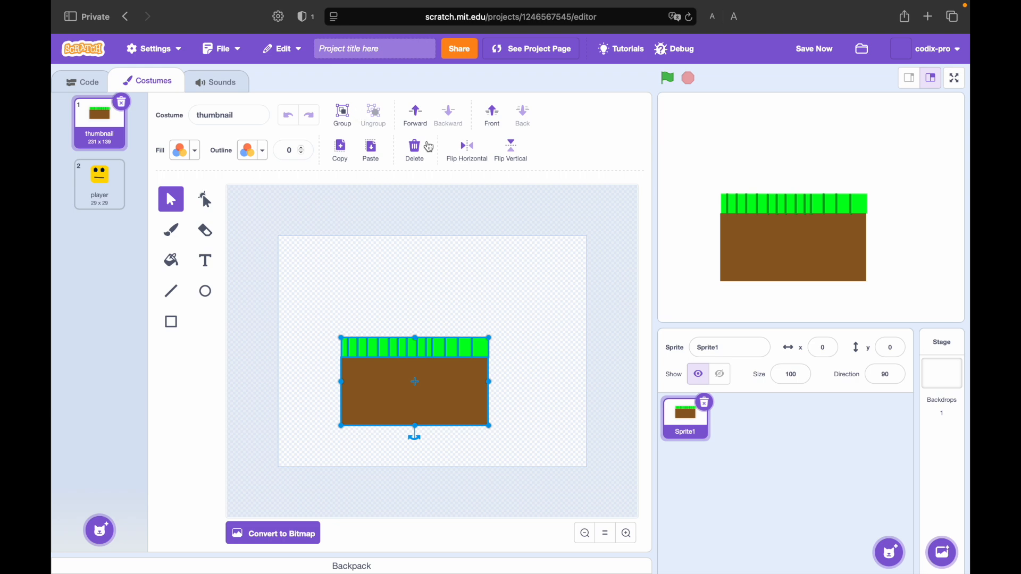
pyautogui.click(345, 114)
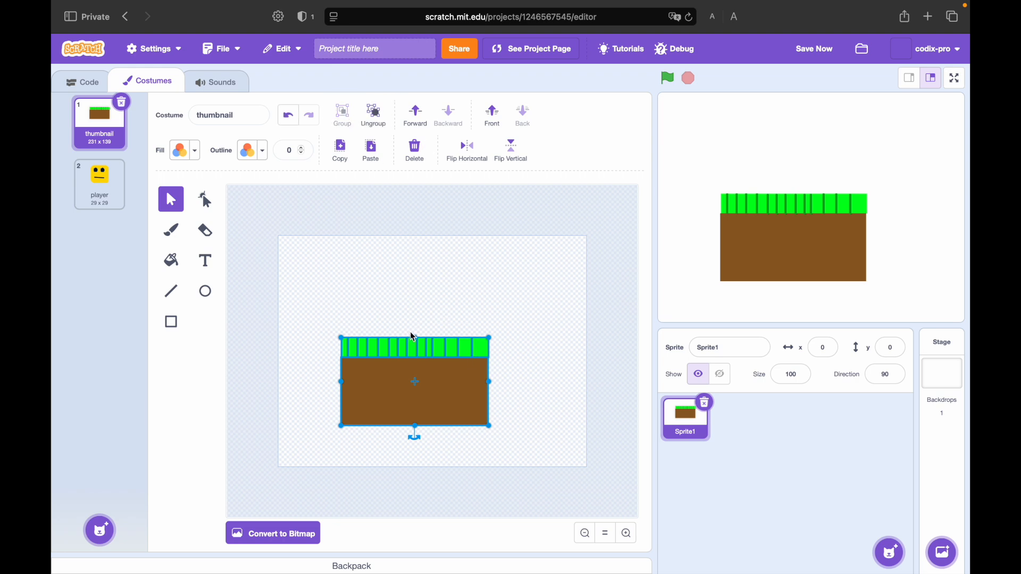
# - Resize the grouped grass block to about 289 × 109 and shift it right on the canvas
pyautogui.moveTo(415, 337); pyautogui.dragTo(417, 357)
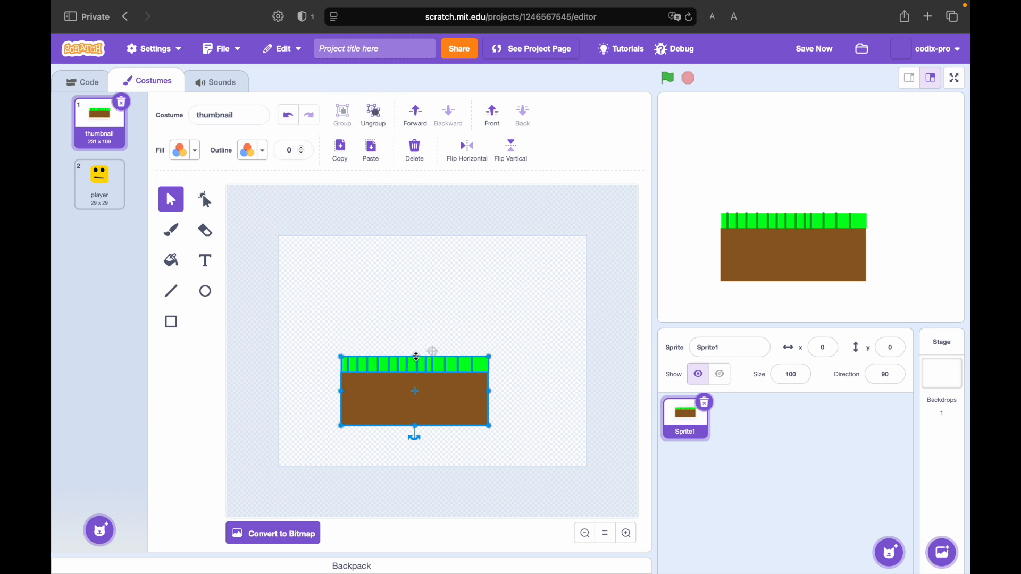
pyautogui.moveTo(457, 394); pyautogui.dragTo(479, 396)
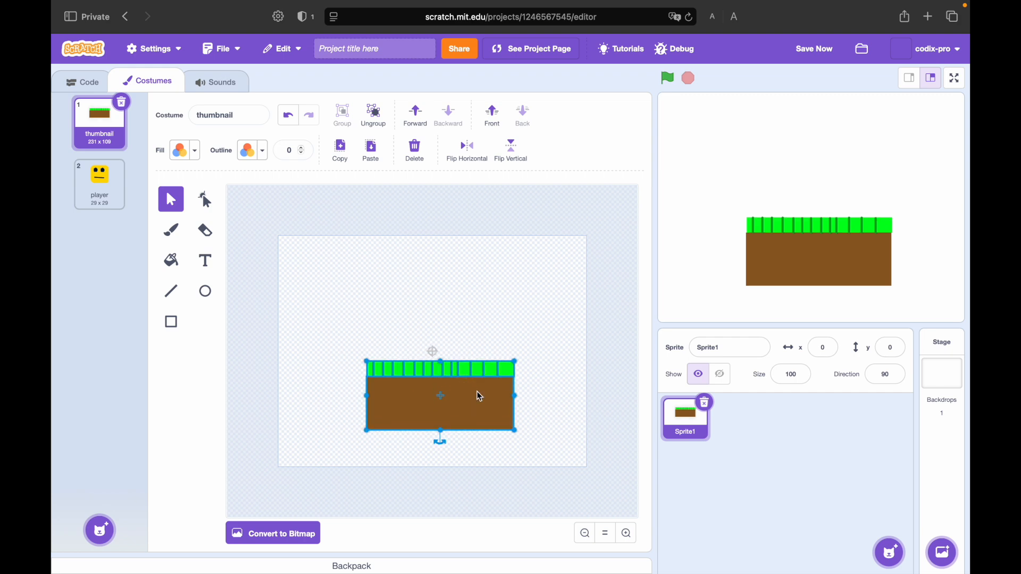
pyautogui.moveTo(367, 405); pyautogui.dragTo(331, 400)
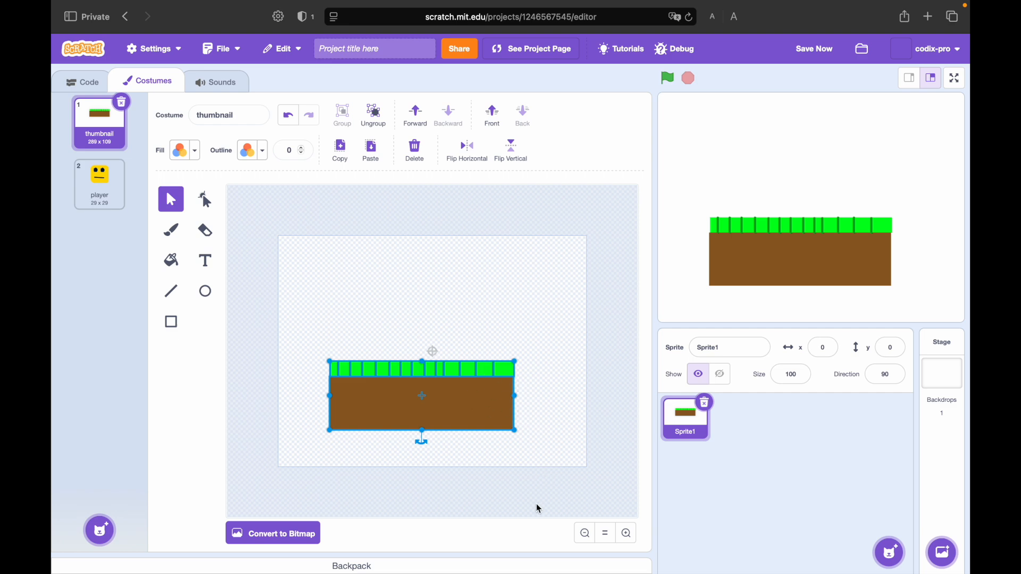
pyautogui.moveTo(429, 382); pyautogui.dragTo(460, 382)
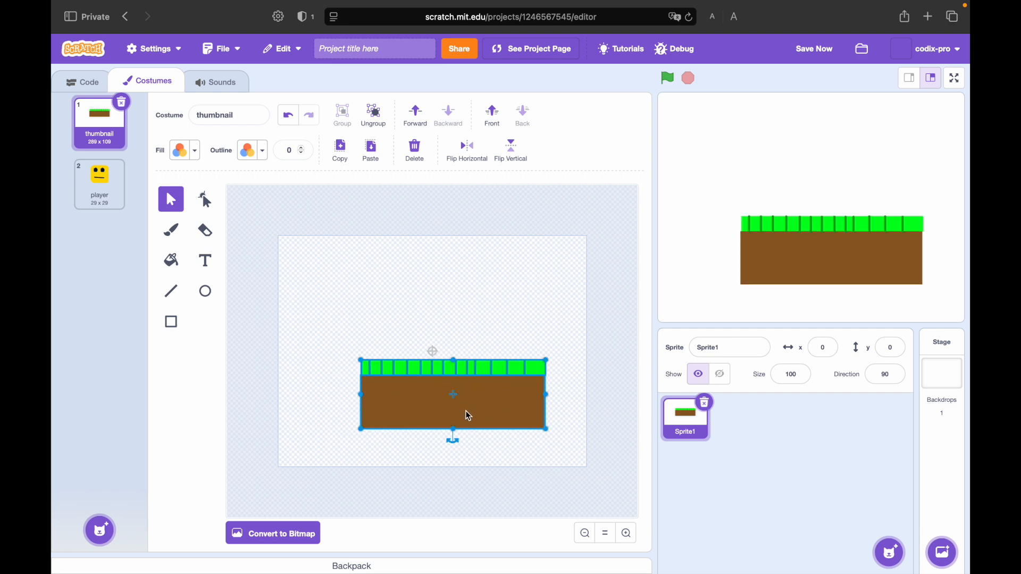
# - Rotate the grass block into an uphill slope and enlarge it to about 400 × 403 over the canvas's lower-right corner
pyautogui.moveTo(453, 440); pyautogui.dragTo(495, 440)
pyautogui.moveTo(450, 402); pyautogui.dragTo(494, 416)
pyautogui.moveTo(410, 493); pyautogui.dragTo(334, 570)
pyautogui.moveTo(448, 470); pyautogui.dragTo(497, 445)
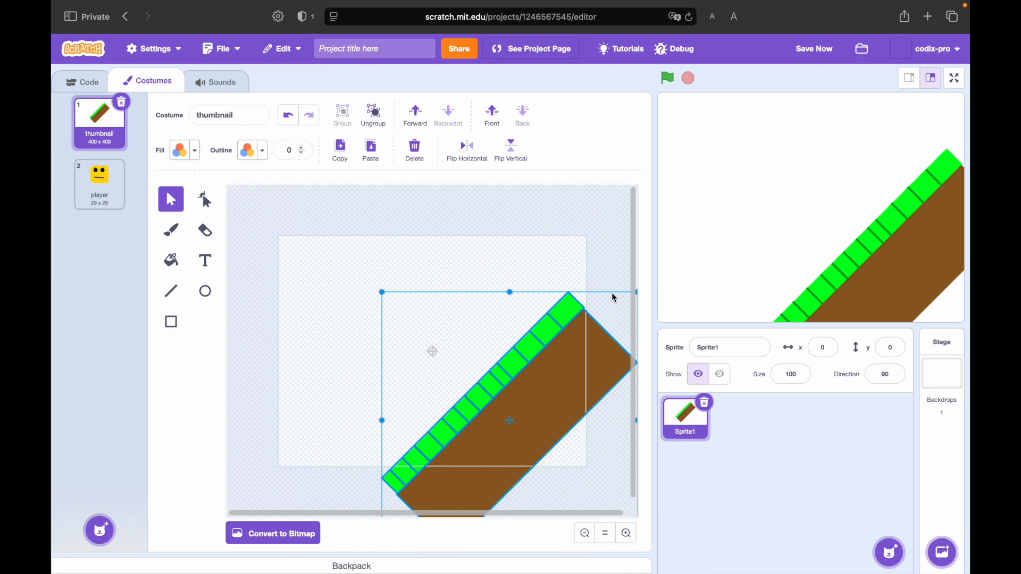
# - Stretch the sloped block upward to about 400 × 479 and shift it left
pyautogui.moveTo(511, 292); pyautogui.dragTo(549, 240)
pyautogui.moveTo(531, 369); pyautogui.dragTo(480, 368)
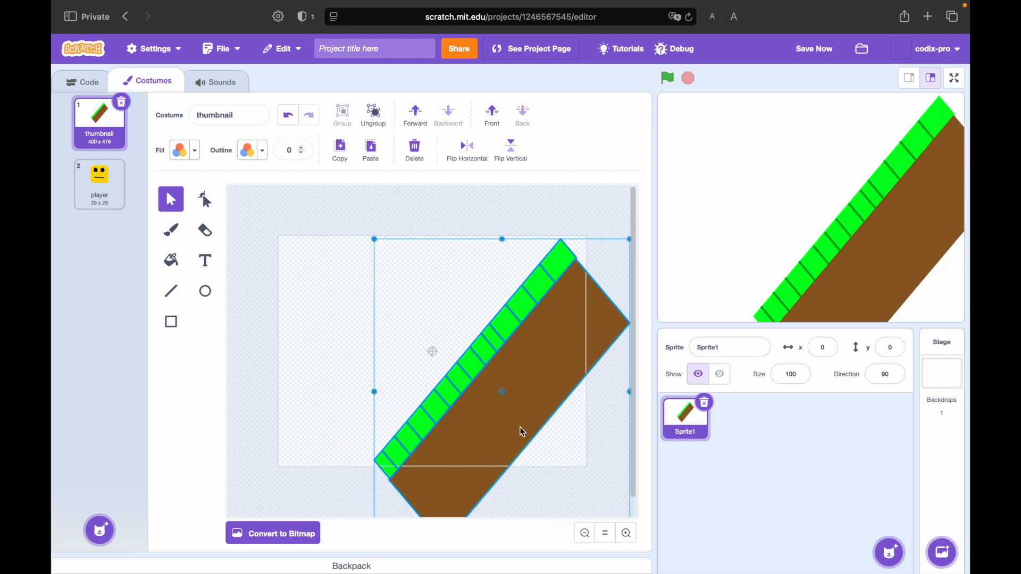
pyautogui.moveTo(543, 390); pyautogui.dragTo(531, 388)
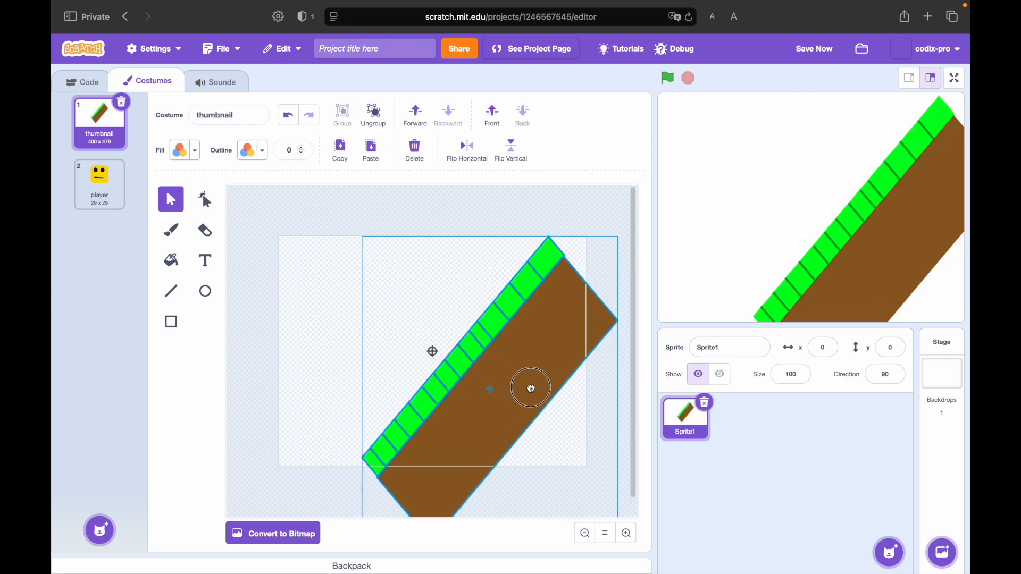
# - Ungroup the slope and place a copy of its brown rectangle down to the right to extend the dirt
pyautogui.click(374, 112)
pyautogui.click(262, 313)
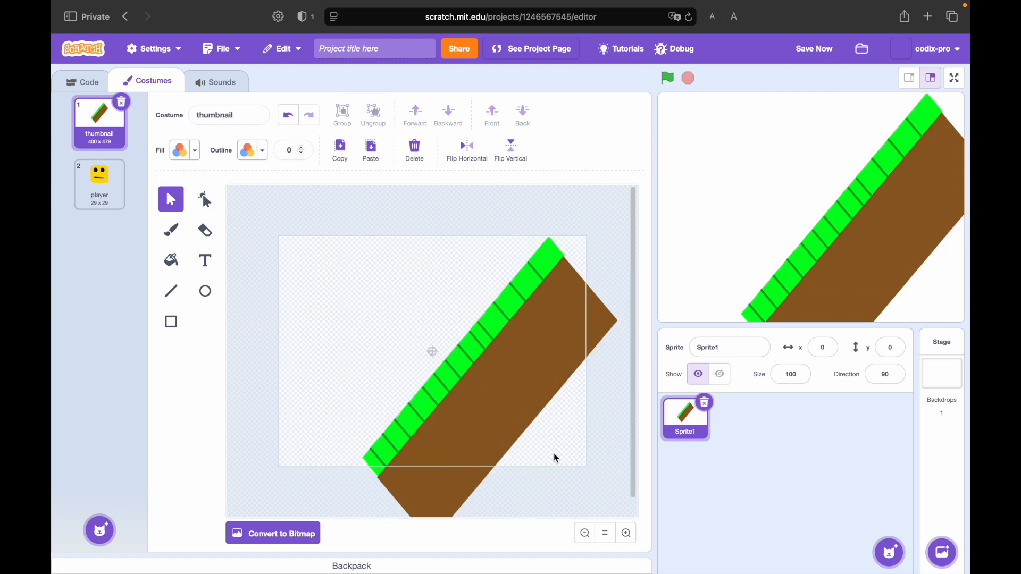
pyautogui.click(512, 428)
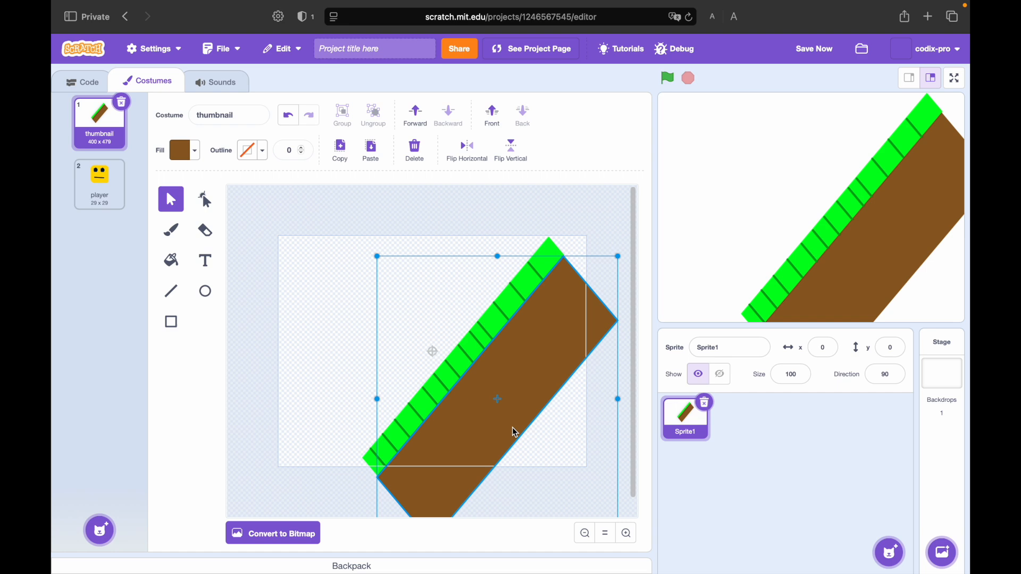
pyautogui.moveTo(513, 428); pyautogui.dragTo(572, 478)
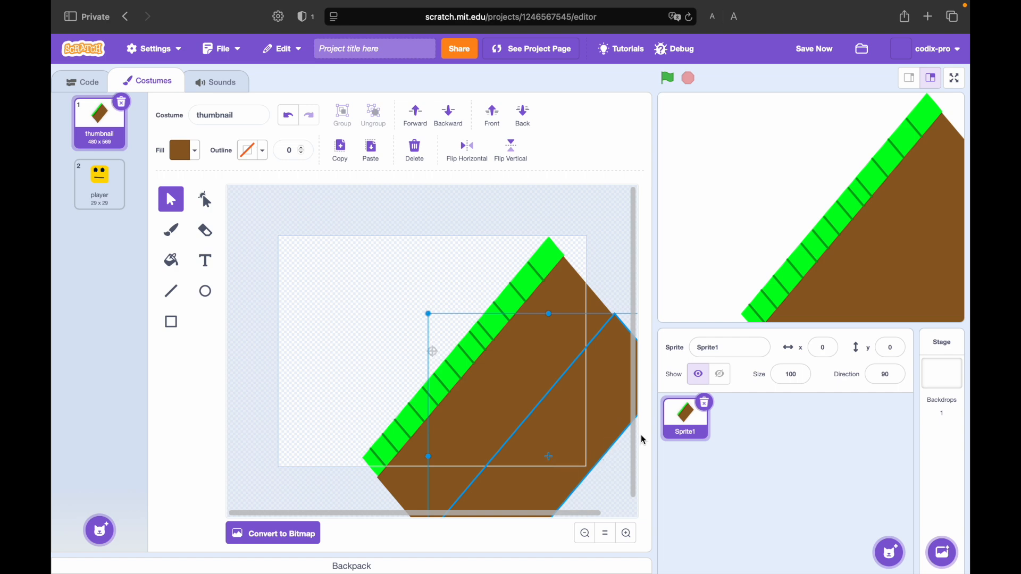
pyautogui.click(402, 336)
pyautogui.moveTo(402, 339); pyautogui.dragTo(640, 505)
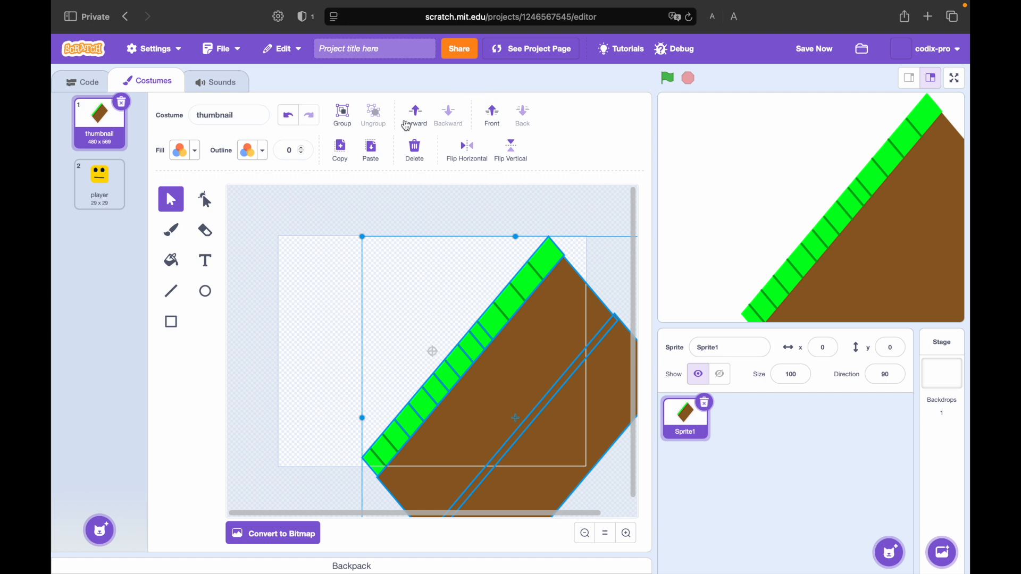
pyautogui.click(343, 114)
pyautogui.moveTo(523, 403); pyautogui.dragTo(547, 435)
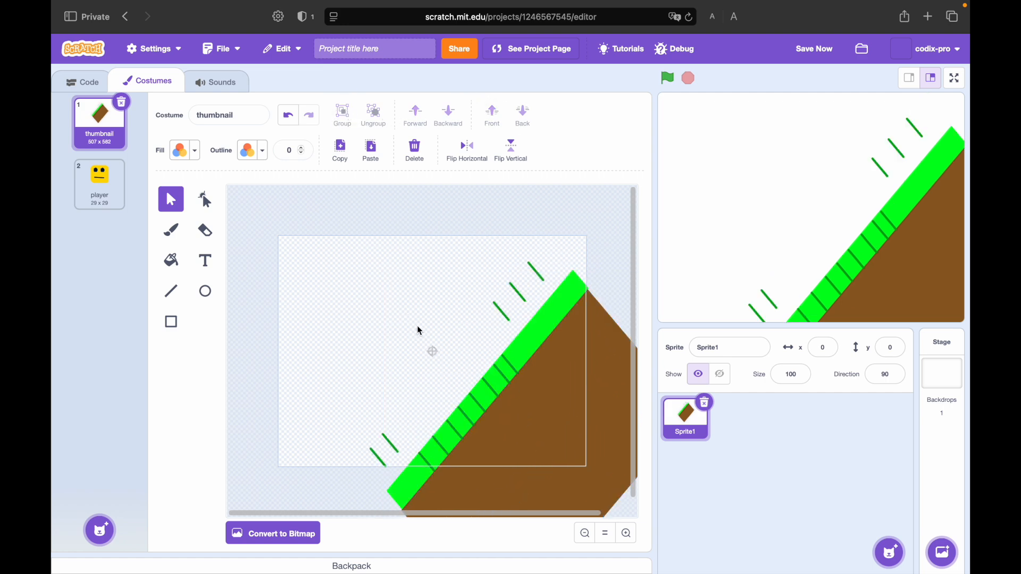
pyautogui.press('super+z')
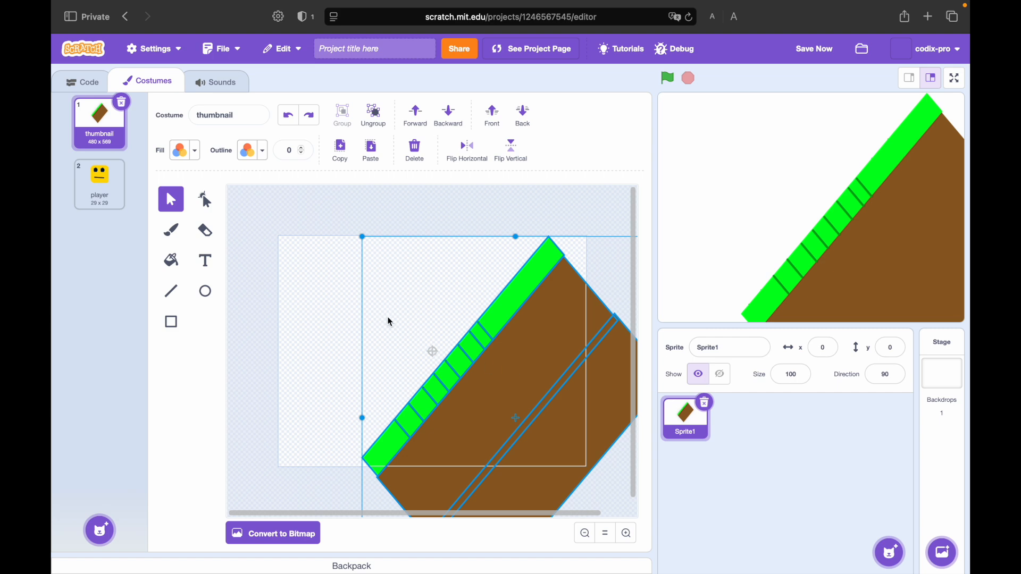
pyautogui.press('super+z')
# - Group all the grass, stripe and dirt shapes of the slope into one object
pyautogui.moveTo(589, 226); pyautogui.dragTo(407, 551)
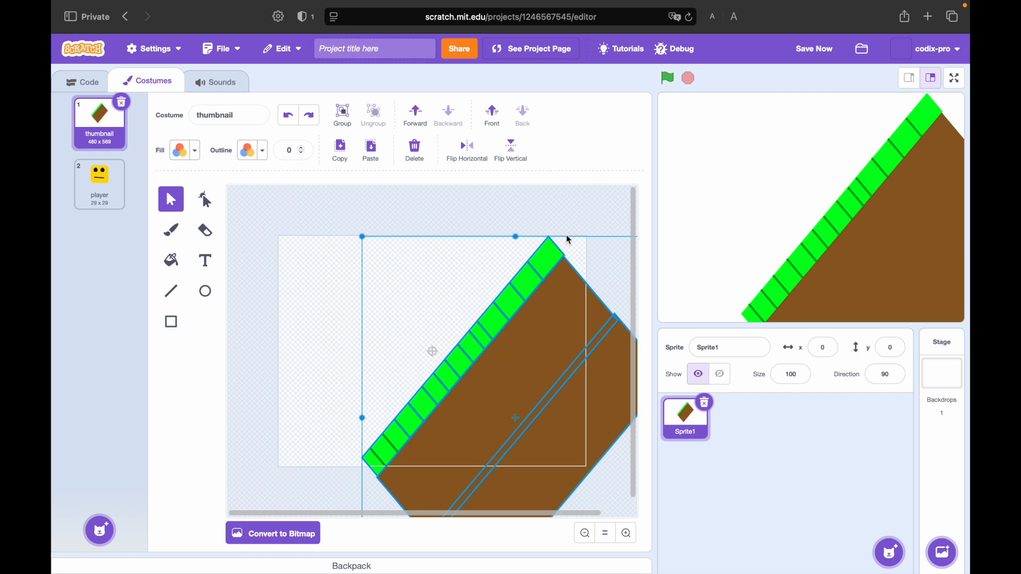
pyautogui.moveTo(588, 217); pyautogui.dragTo(355, 571)
pyautogui.click(343, 114)
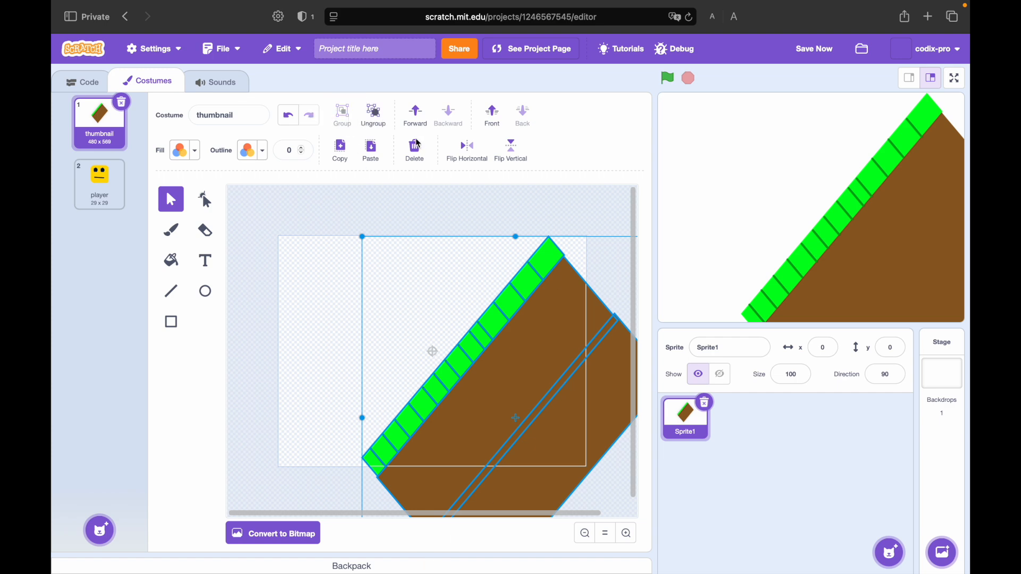
# - Rotate the grouped slope to a shallower incline, resize it to about 492 × 552 and shift it toward the canvas's lower-right corner
pyautogui.moveTo(488, 373)
pyautogui.mouseDown()
pyautogui.moveTo(540, 421)
pyautogui.moveTo(513, 385)
pyautogui.moveTo(549, 467)
pyautogui.moveTo(504, 362)
pyautogui.moveTo(531, 412)
pyautogui.moveTo(485, 349)
pyautogui.mouseUp()
pyautogui.moveTo(447, 476)
pyautogui.mouseDown()
pyautogui.moveTo(426, 484)
pyautogui.moveTo(430, 471)
pyautogui.mouseUp()
pyautogui.moveTo(408, 360); pyautogui.dragTo(494, 531)
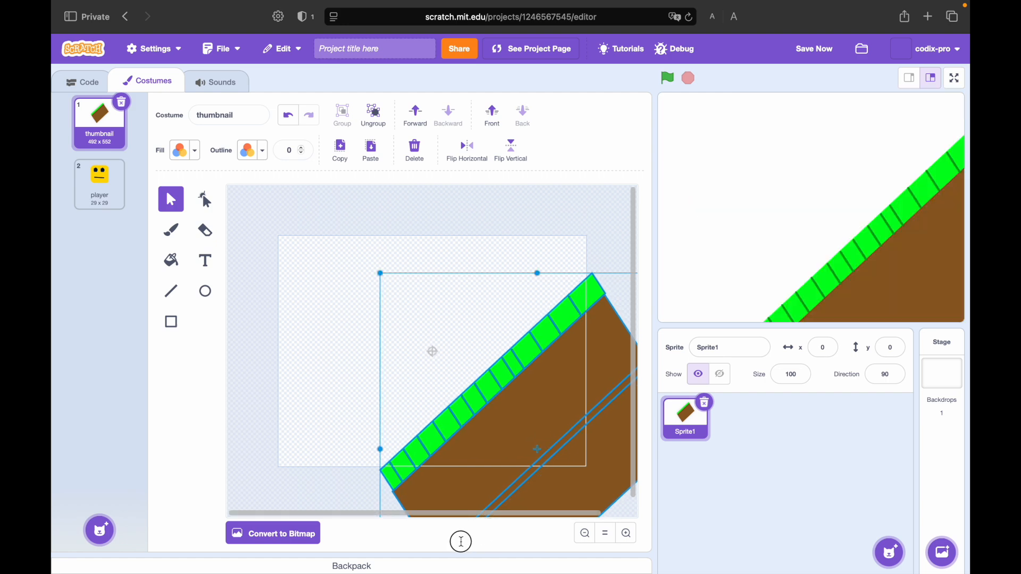
# - Rotate the slope to a gentler incline of about 496 × 509 overall and place it over the canvas's lower-right part
pyautogui.moveTo(490, 481); pyautogui.dragTo(433, 350)
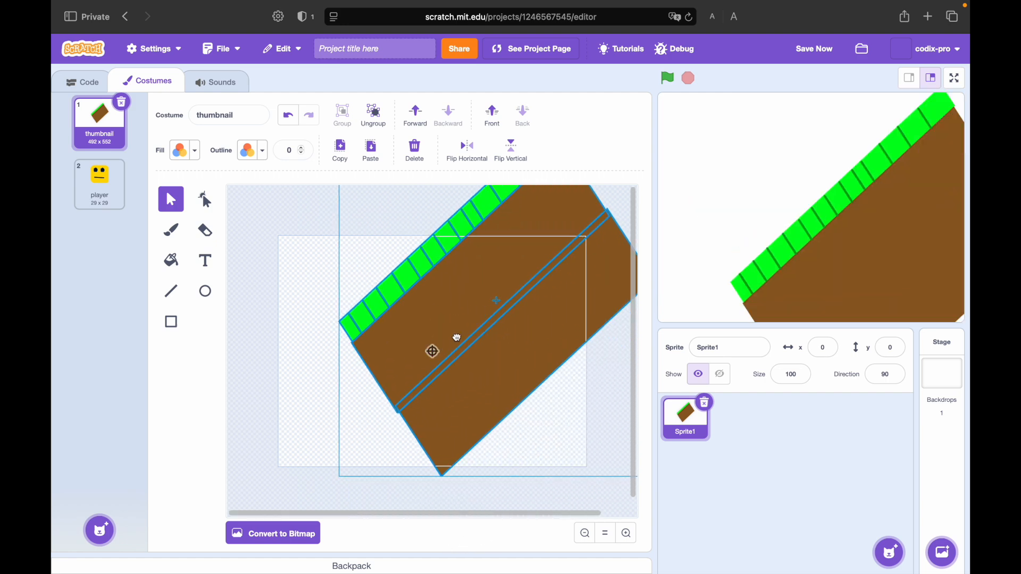
pyautogui.click(497, 486)
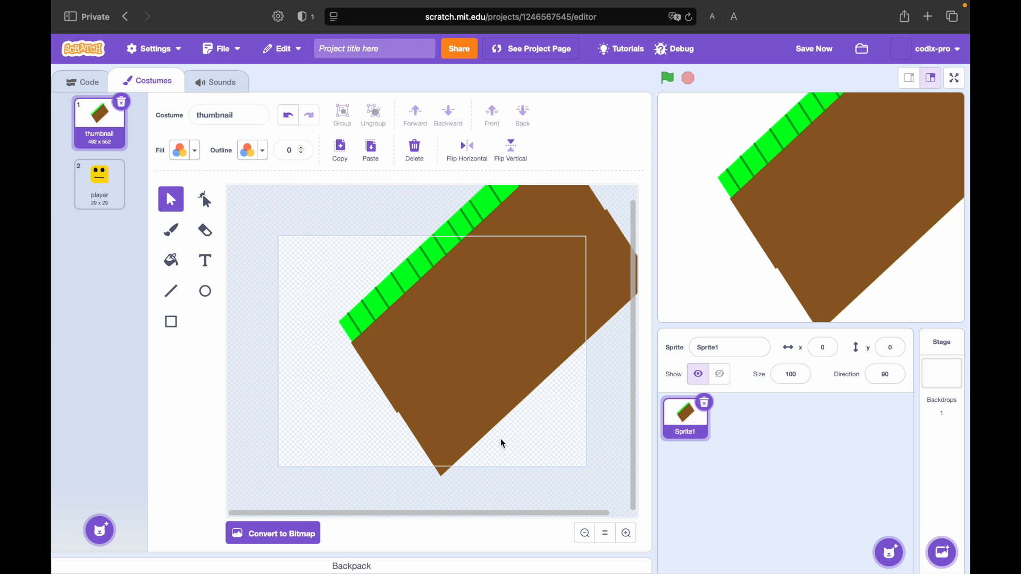
pyautogui.click(488, 413)
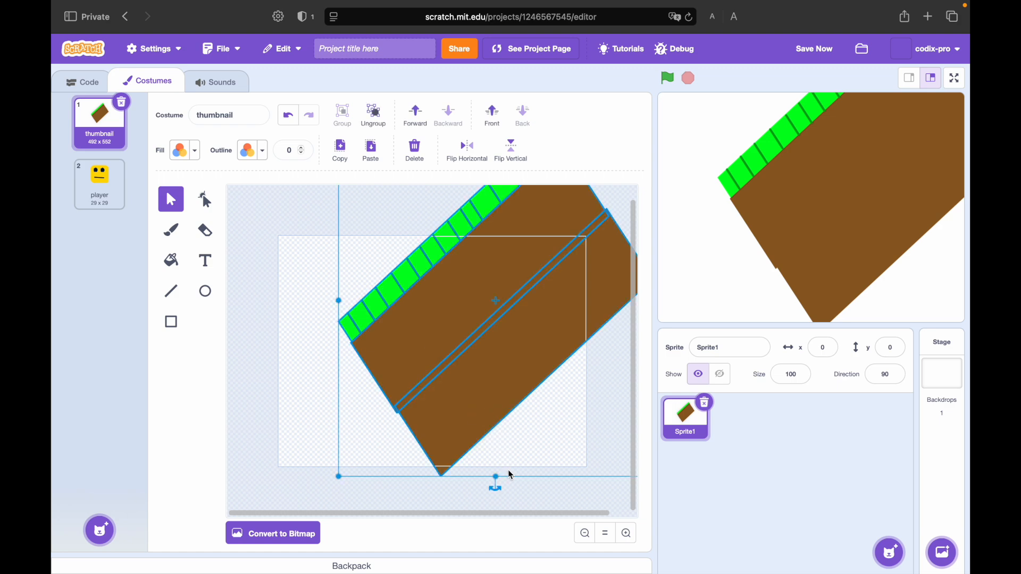
pyautogui.click(497, 486)
pyautogui.moveTo(496, 489); pyautogui.dragTo(452, 488)
pyautogui.moveTo(424, 329); pyautogui.dragTo(430, 495)
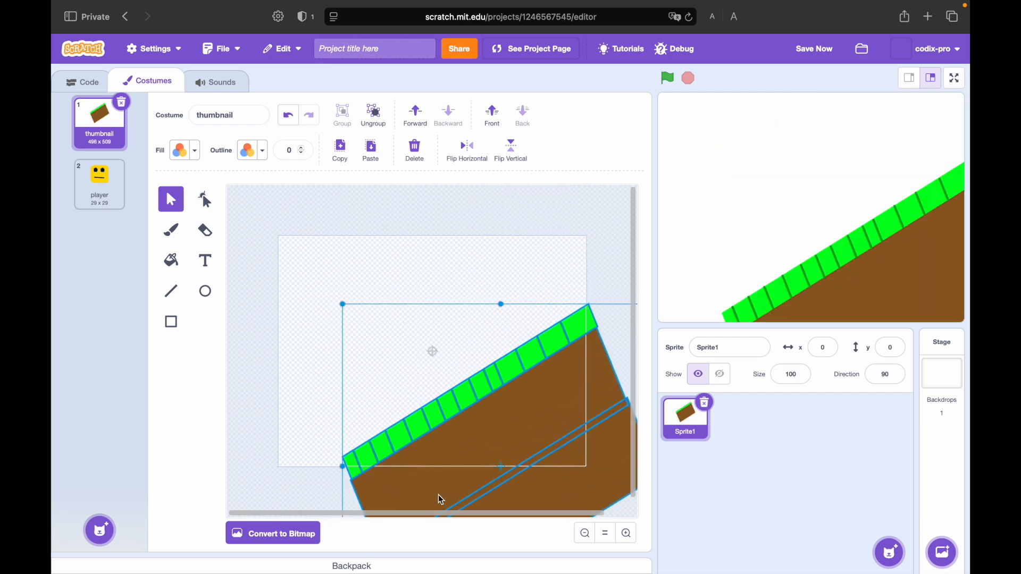
# - Enlarge the slope to about 528 × 542 and lower it so its foot lies below the canvas's bottom edge
pyautogui.moveTo(419, 466); pyautogui.dragTo(404, 326)
pyautogui.moveTo(330, 496); pyautogui.dragTo(312, 522)
pyautogui.moveTo(438, 371); pyautogui.dragTo(470, 543)
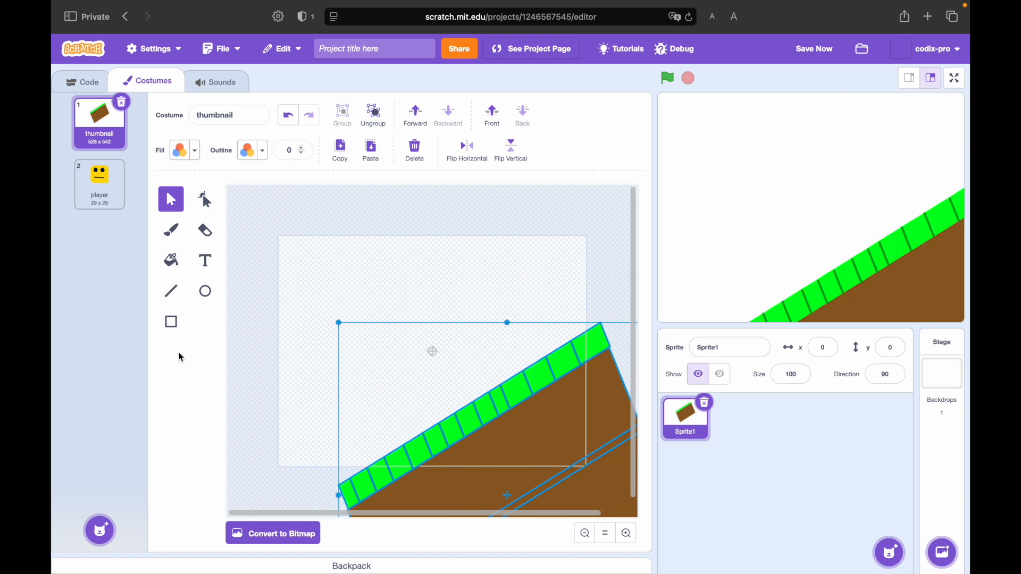
# - Draw a sky-blue rectangle (color 53, saturation 100, brightness 100) covering the whole canvas and send it behind the slope
pyautogui.click(170, 324)
pyautogui.click(181, 150)
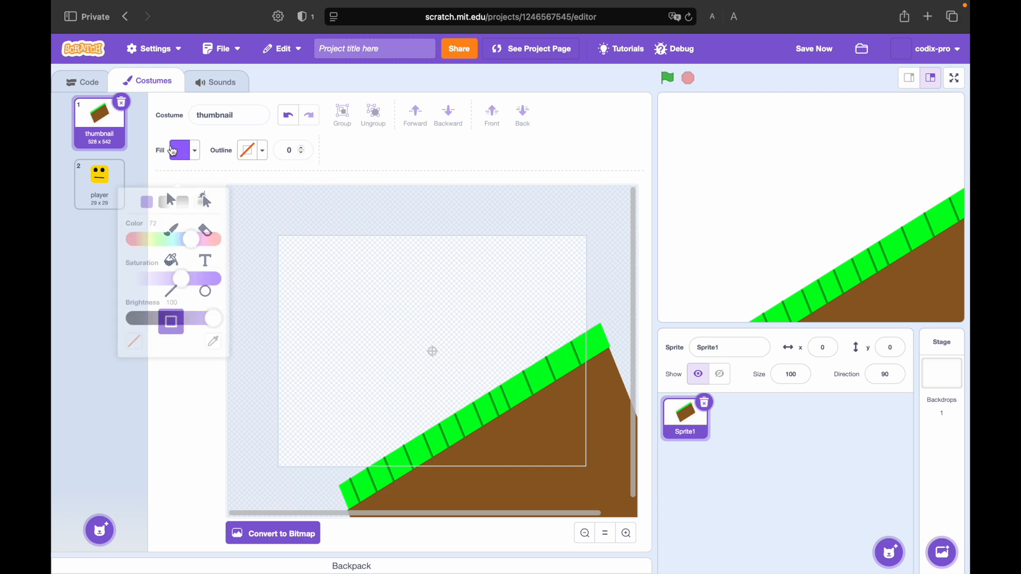
pyautogui.moveTo(192, 261); pyautogui.dragTo(262, 262)
pyautogui.moveTo(197, 223); pyautogui.dragTo(181, 222)
pyautogui.moveTo(604, 212); pyautogui.dragTo(244, 502)
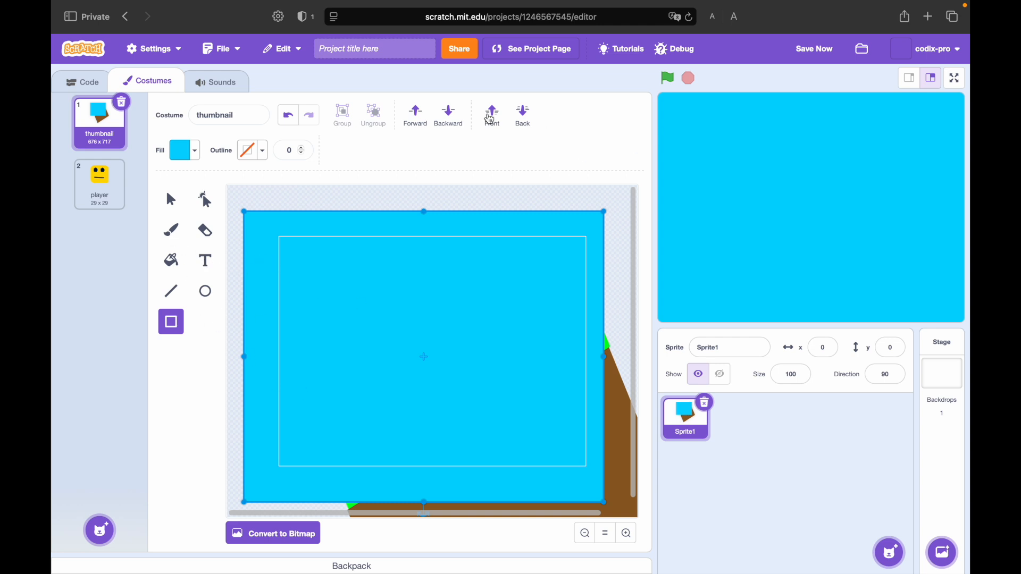
pyautogui.click(522, 114)
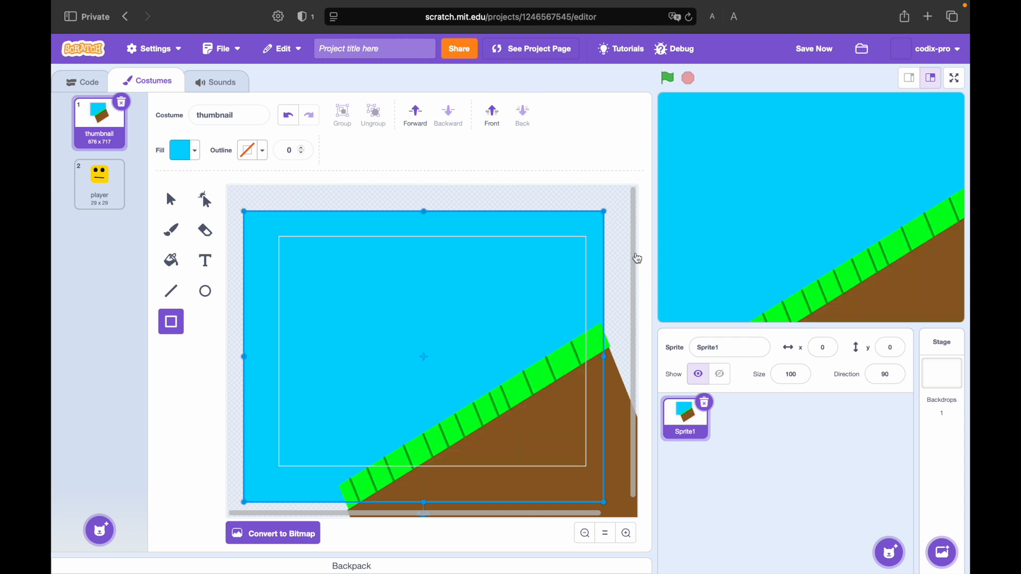
pyautogui.click(630, 259)
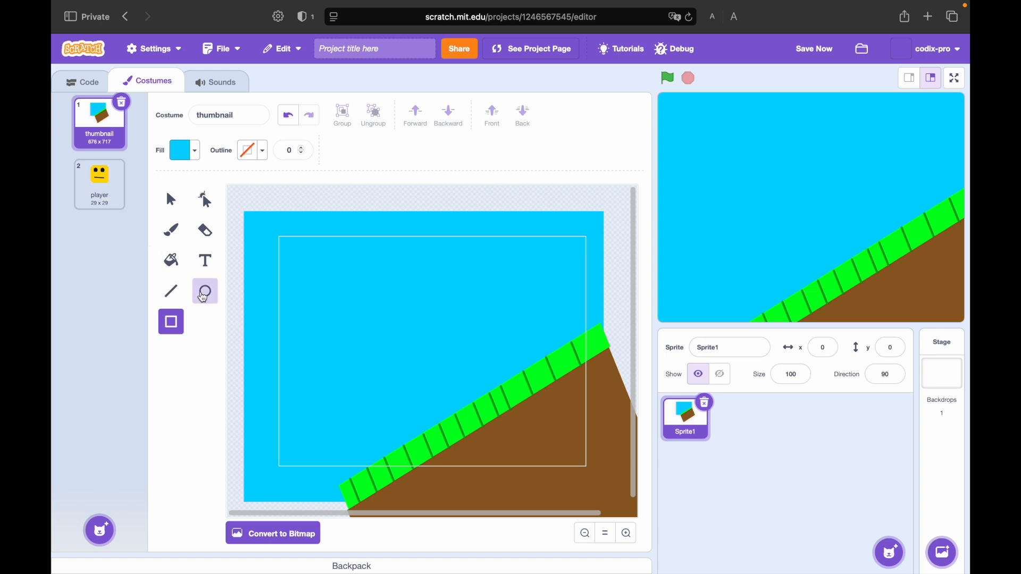
# - Draw a circular sun in the sky's upper-left area with a horizontal gradient from yellow (color 16) to orange
pyautogui.click(205, 292)
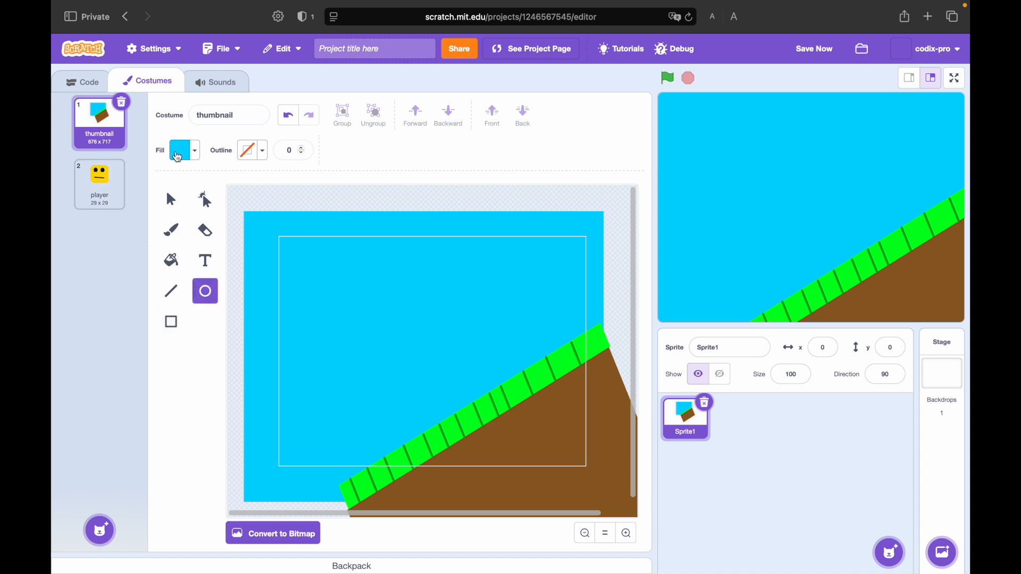
pyautogui.click(178, 156)
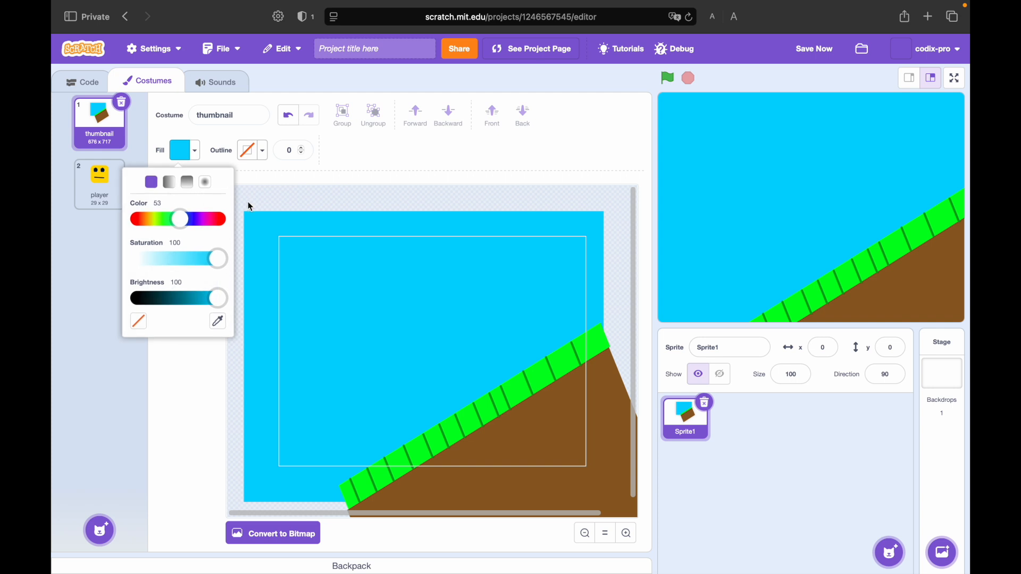
pyautogui.click(173, 182)
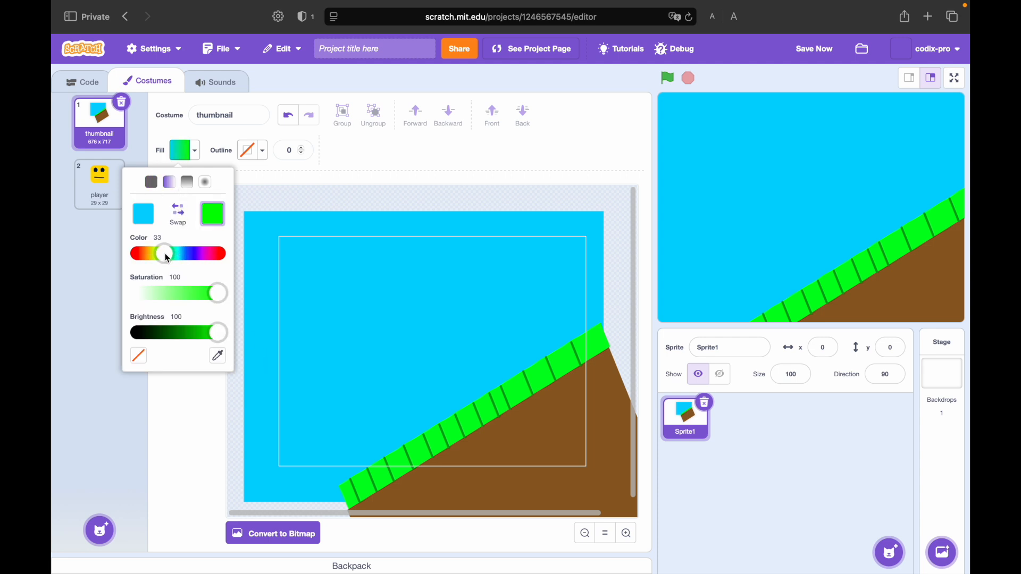
pyautogui.moveTo(164, 253); pyautogui.dragTo(151, 255)
pyautogui.click(152, 217)
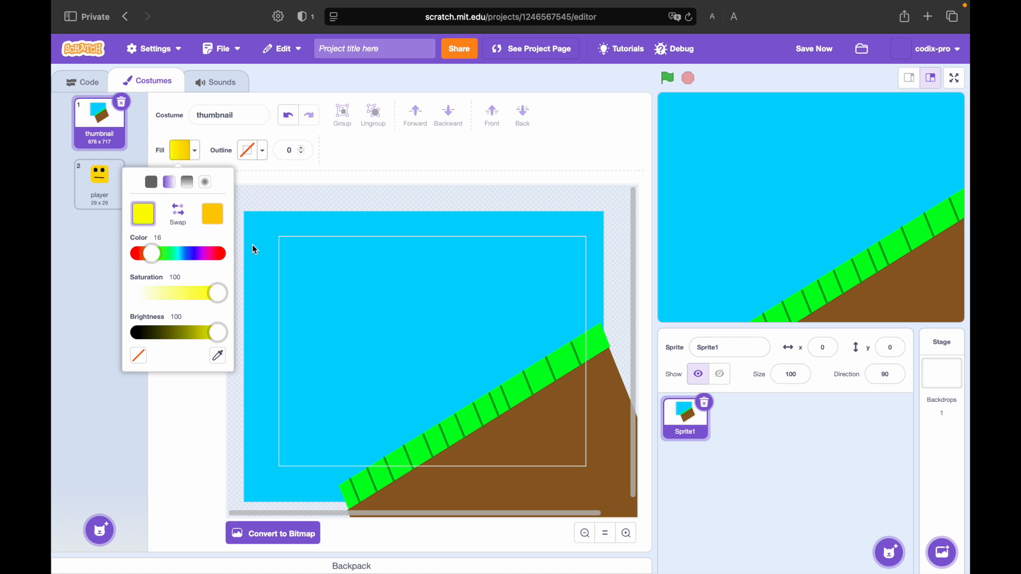
pyautogui.click(187, 408)
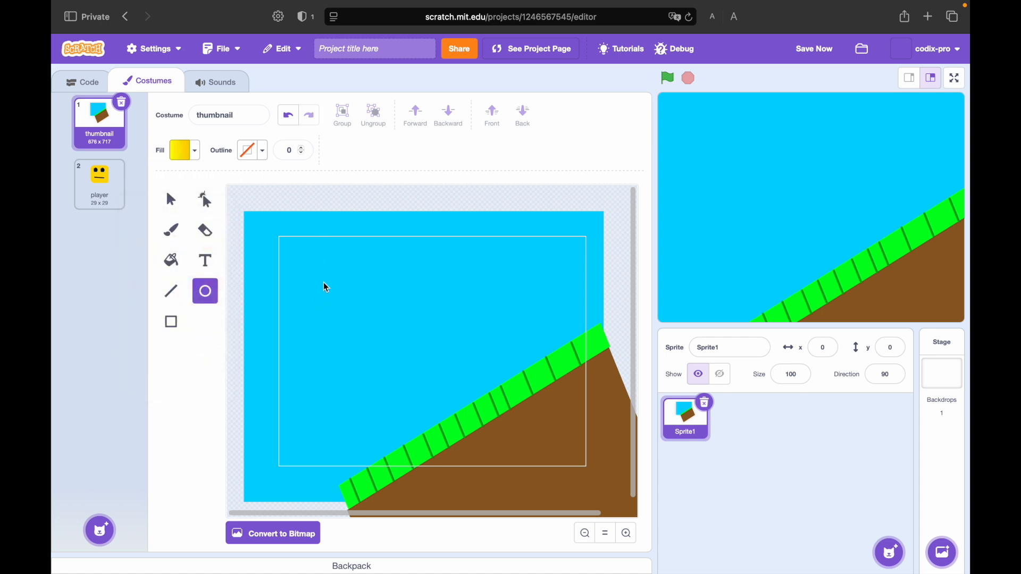
pyautogui.moveTo(335, 262)
pyautogui.mouseDown()
pyautogui.moveTo(287, 308)
pyautogui.moveTo(331, 271)
pyautogui.moveTo(296, 302)
pyautogui.mouseUp()
# - Copy the complete face from the player costume and paste it into the thumbnail costume
pyautogui.click(100, 181)
pyautogui.moveTo(484, 330); pyautogui.dragTo(464, 352)
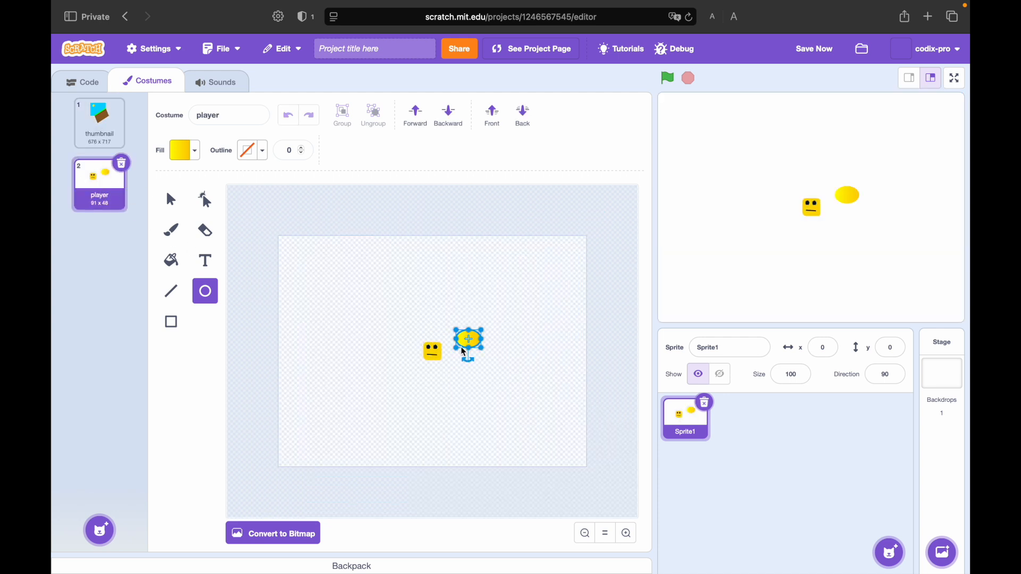
pyautogui.press('Delete')
pyautogui.click(170, 199)
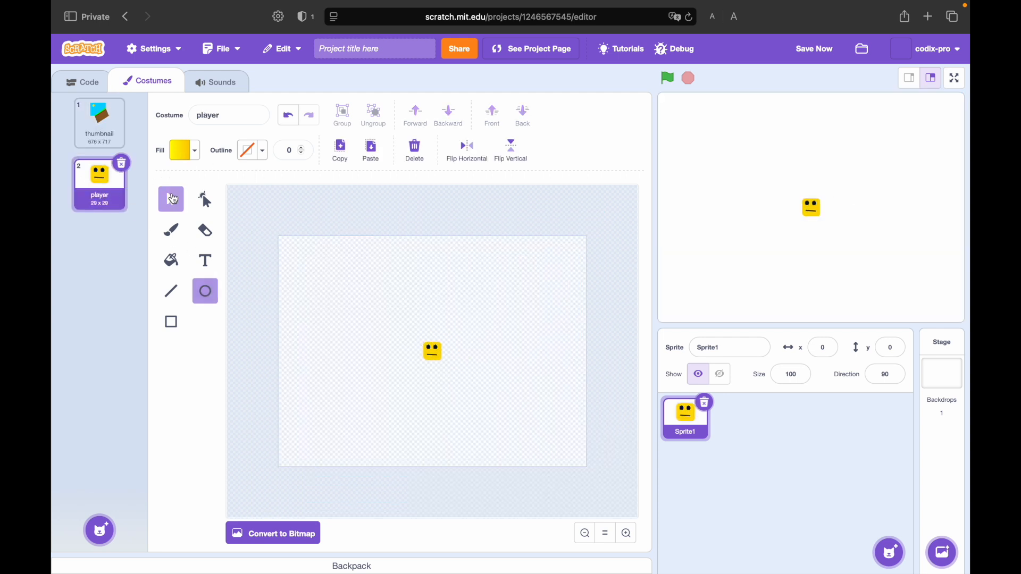
pyautogui.moveTo(492, 308); pyautogui.dragTo(386, 416)
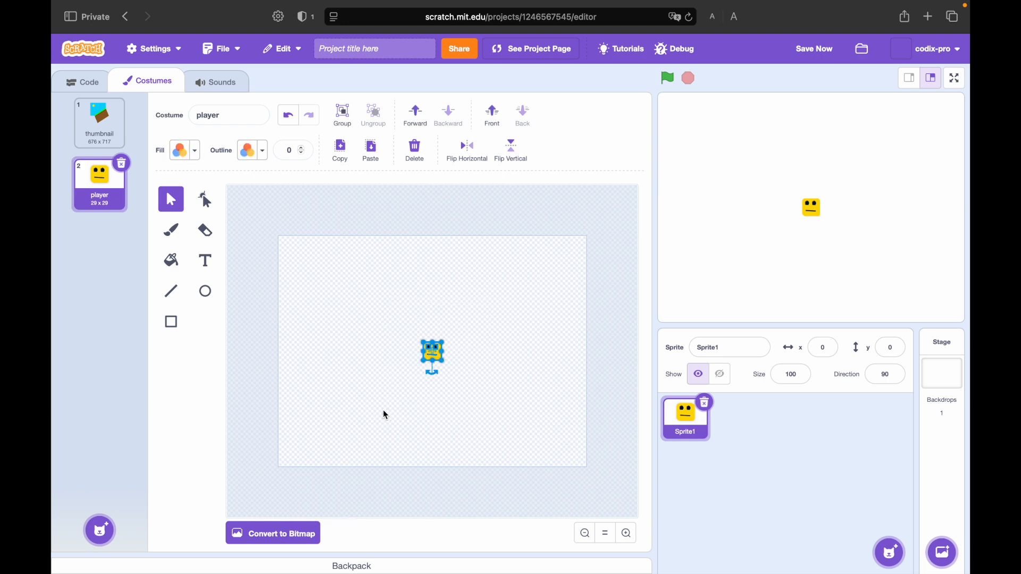
pyautogui.click(94, 133)
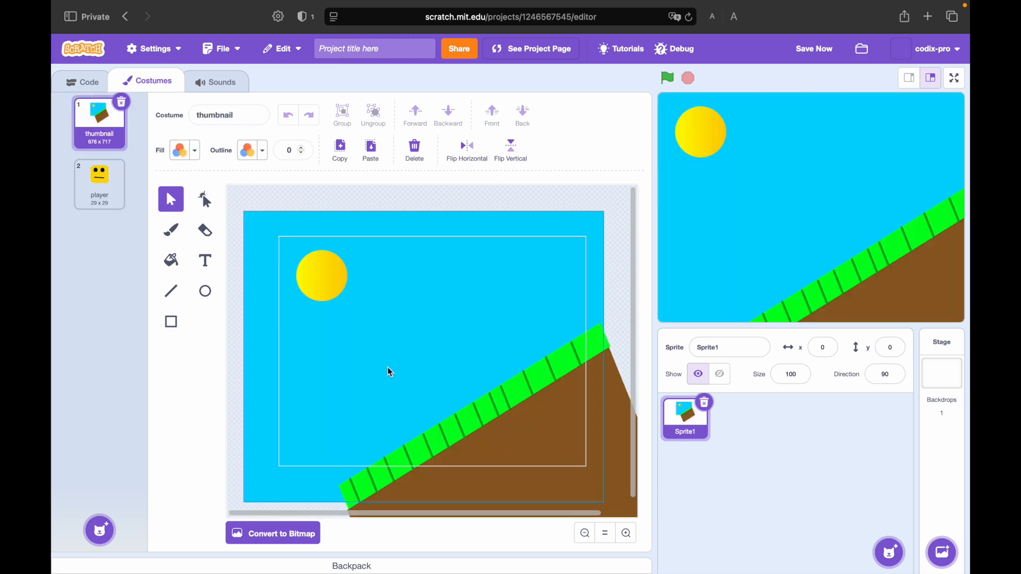
pyautogui.hotkey('ctrl', 'v')
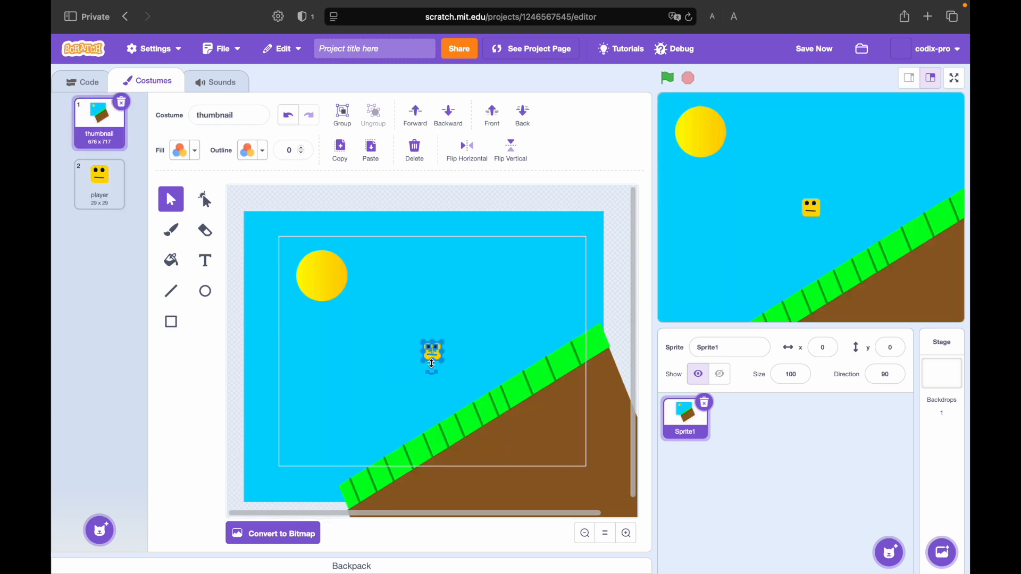
# - Enlarge the pasted face, tilt it to match the incline and rest it on the grass slope
pyautogui.moveTo(434, 374); pyautogui.dragTo(454, 391)
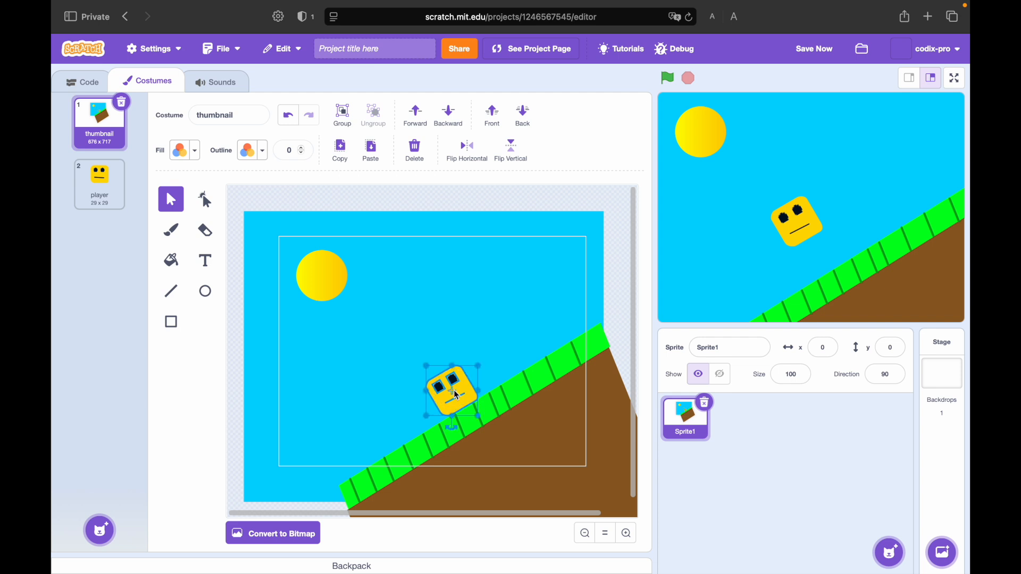
pyautogui.click(428, 261)
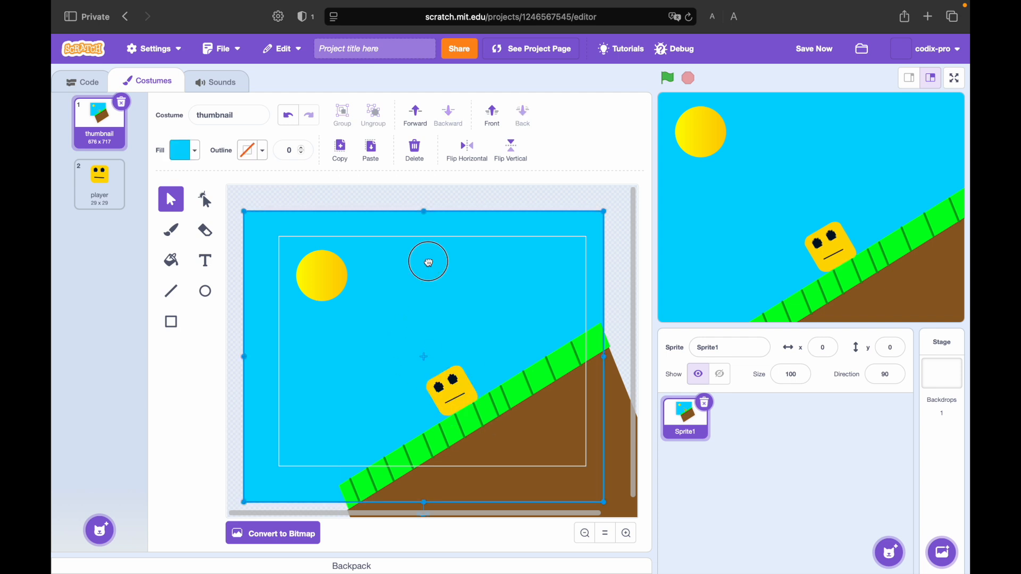
pyautogui.click(462, 387)
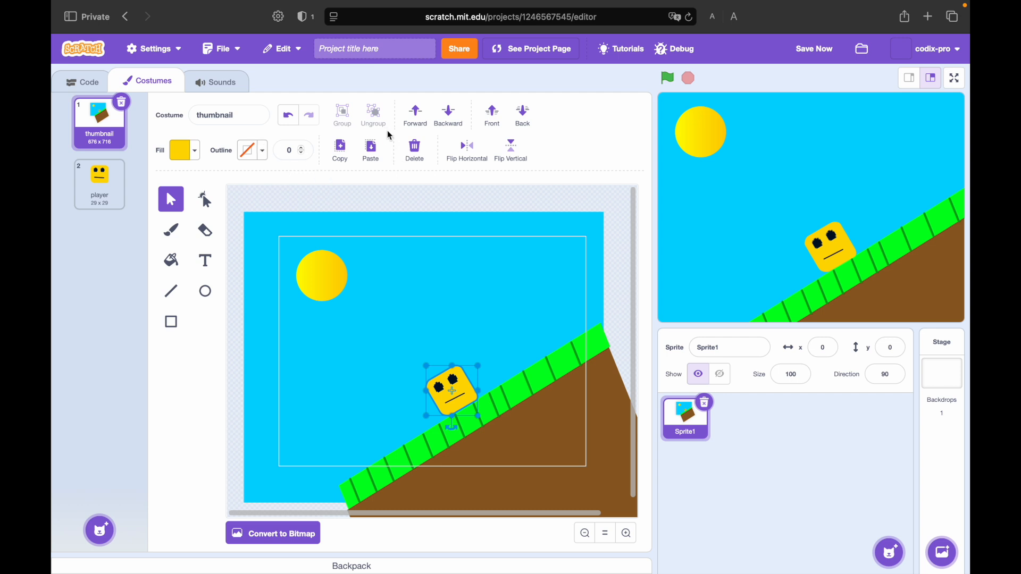
pyautogui.click(524, 205)
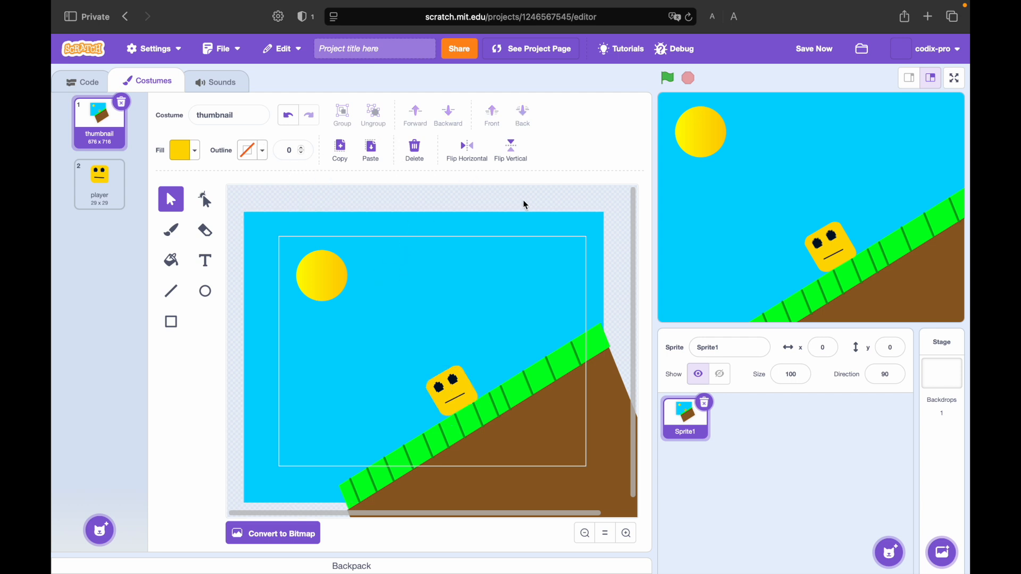
# - Thicken the thumbnail face's mouth line to an outline width of 10
pyautogui.click(454, 397)
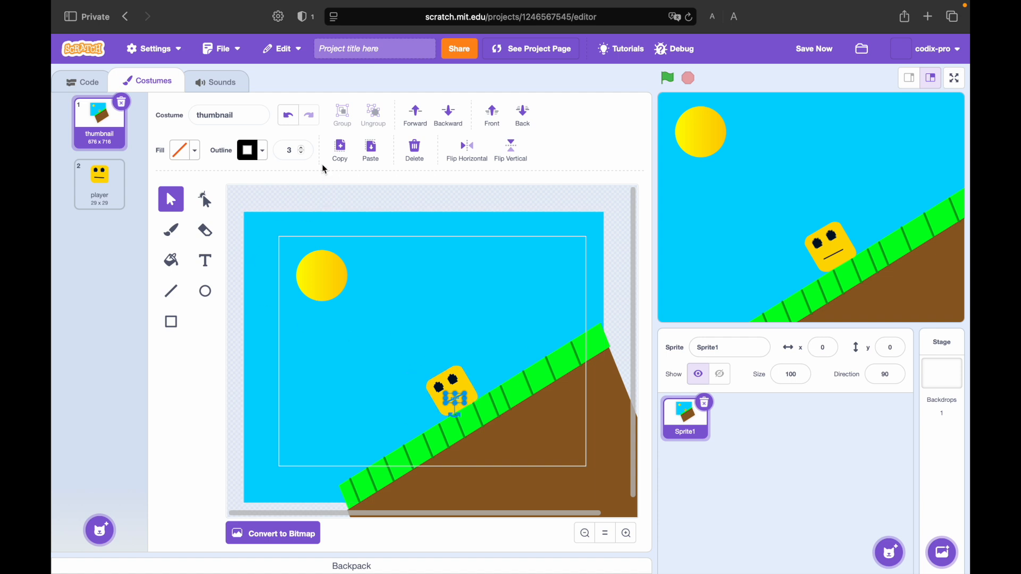
pyautogui.click(301, 149)
pyautogui.click(302, 149)
pyautogui.click(301, 149)
pyautogui.click(302, 149)
pyautogui.click(302, 149)
pyautogui.click(301, 149)
pyautogui.click(301, 149)
pyautogui.click(630, 279)
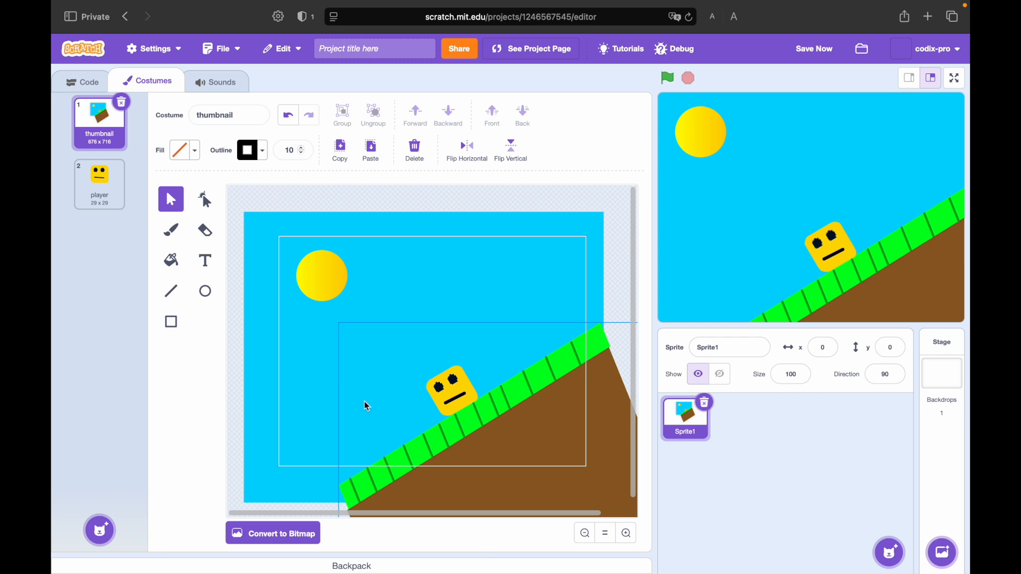
# - Draw a white rectangle without an outline in the sky, just right of the sun
pyautogui.click(173, 319)
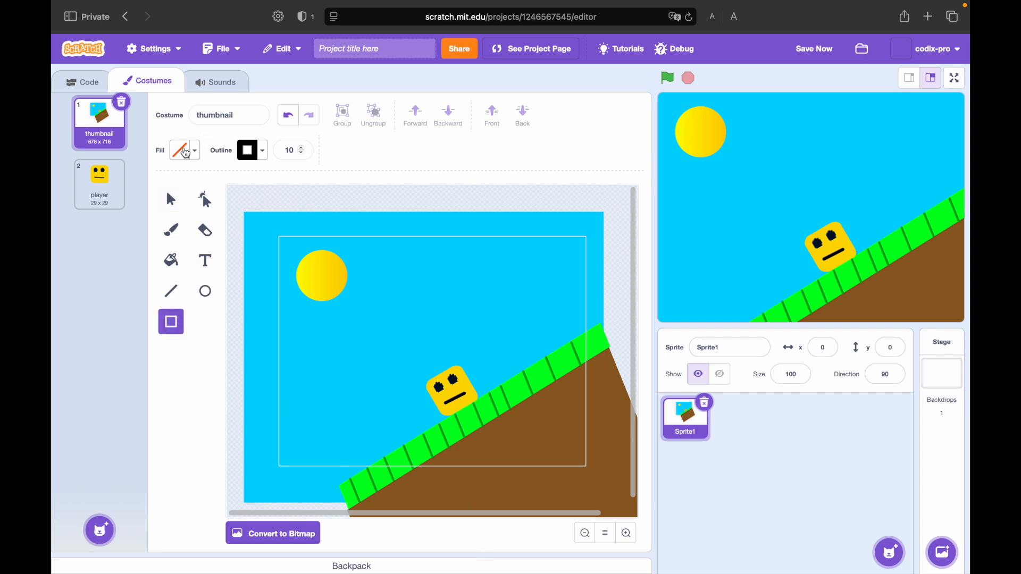
pyautogui.click(183, 150)
pyautogui.moveTo(205, 268); pyautogui.dragTo(145, 259)
pyautogui.click(252, 150)
pyautogui.click(252, 151)
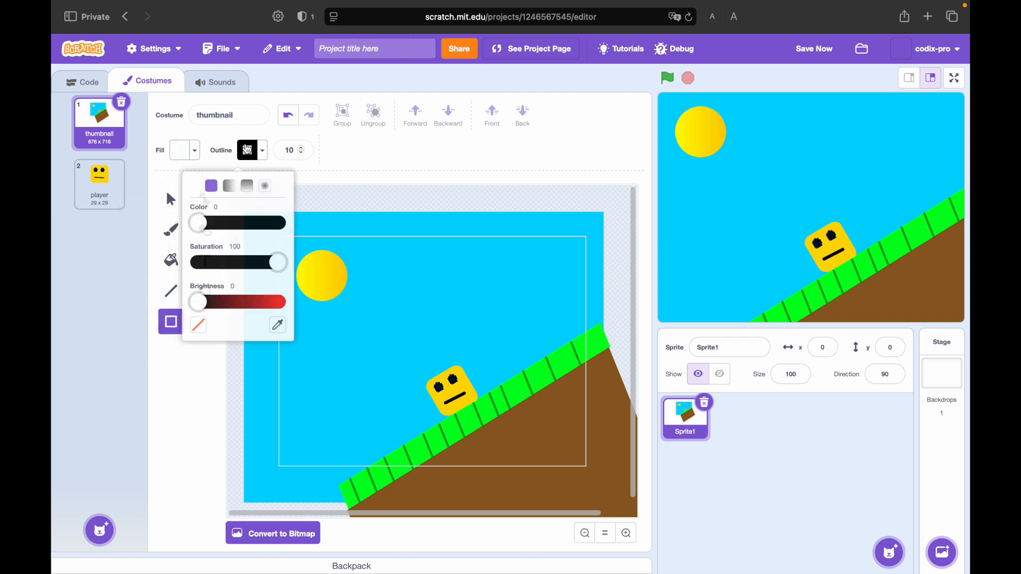
pyautogui.click(199, 323)
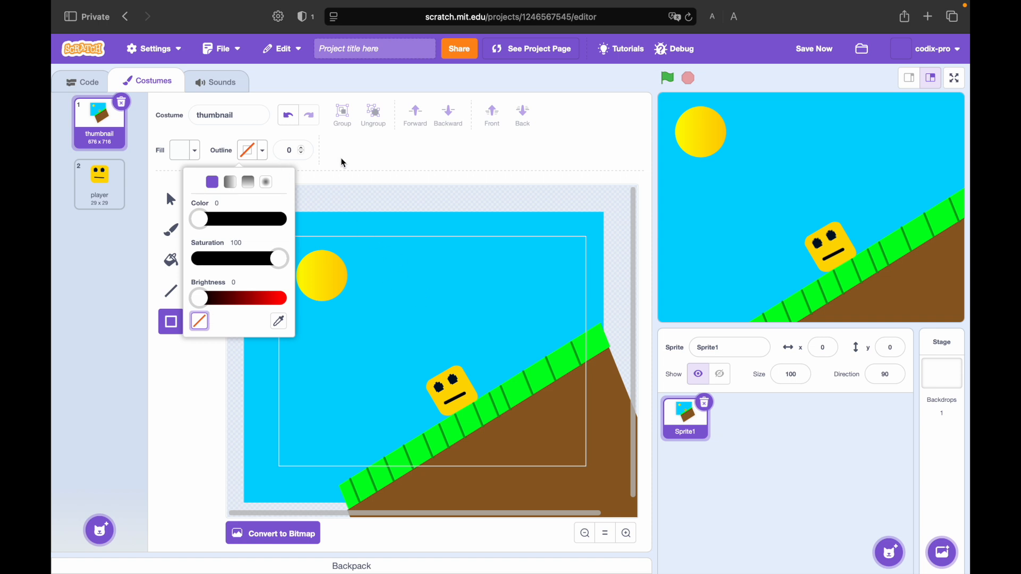
pyautogui.click(453, 272)
pyautogui.moveTo(456, 265); pyautogui.dragTo(376, 307)
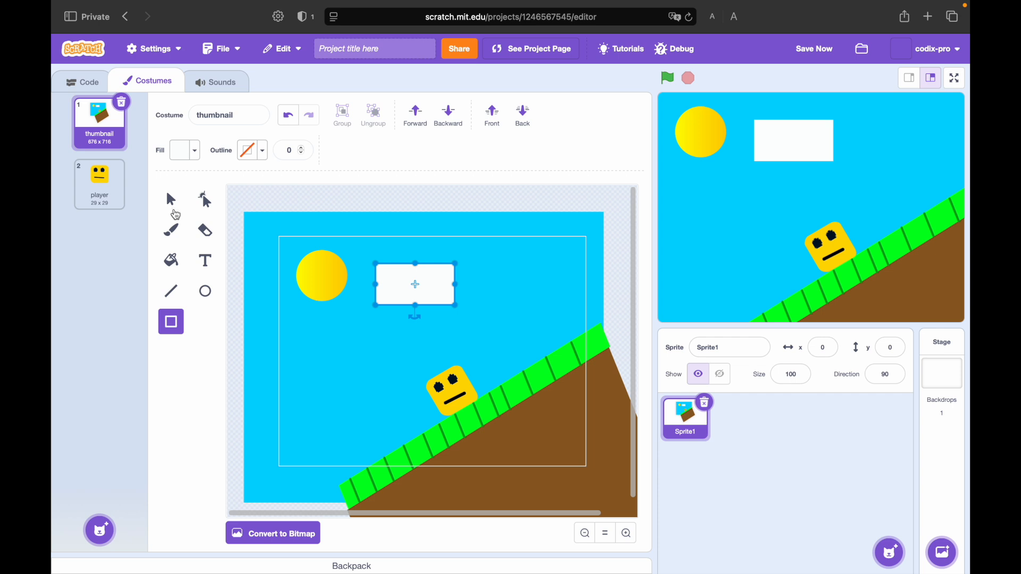
# - Reshape the white rectangle beside the sun into a cloud with two rounded peaks and a flat base
pyautogui.click(206, 200)
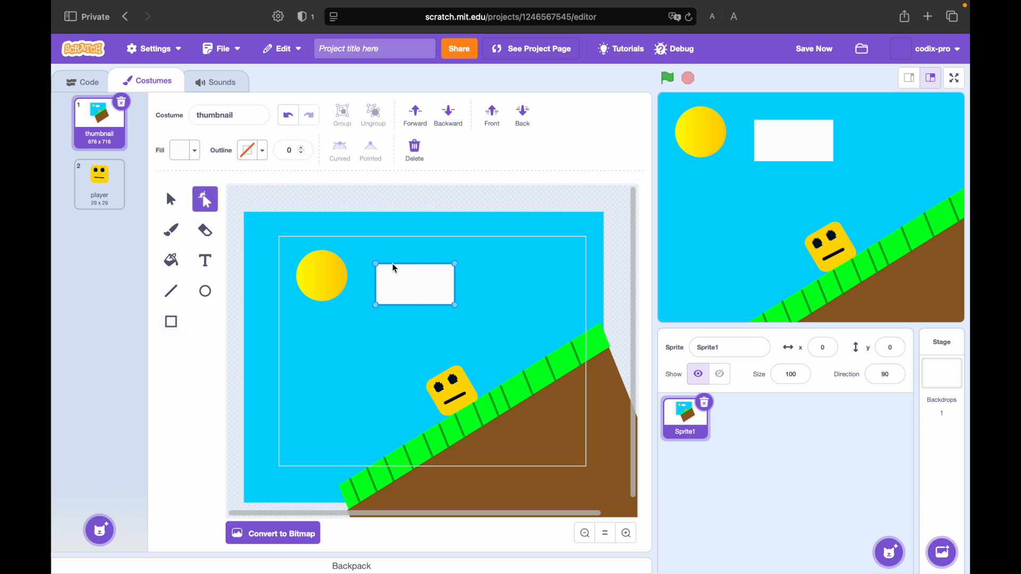
pyautogui.moveTo(376, 264); pyautogui.dragTo(431, 250)
pyautogui.click(377, 275)
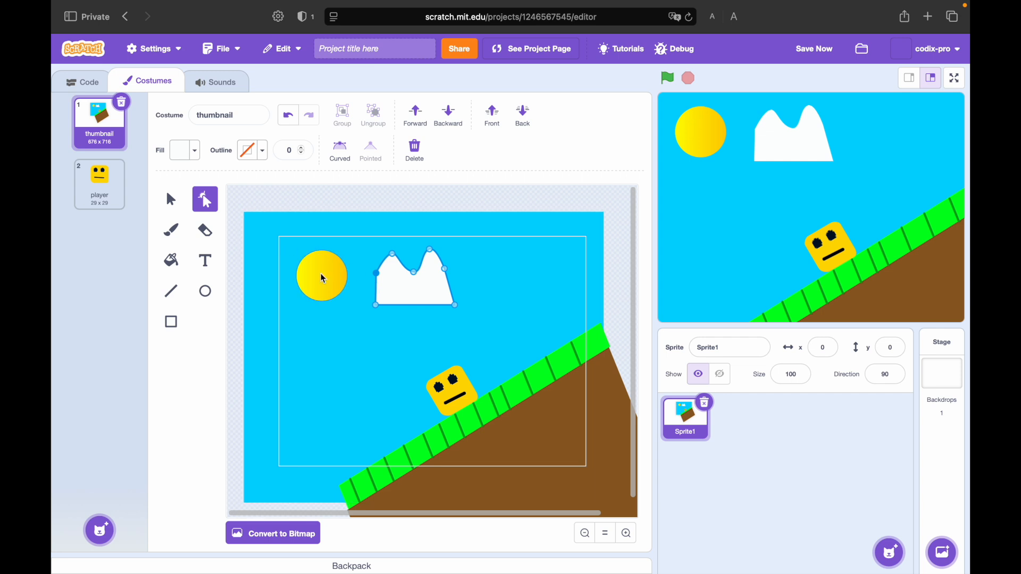
# - Duplicate the white cloud shape and place the copy against its right side to form one wider cloud
pyautogui.press('super+v')
pyautogui.moveTo(419, 286); pyautogui.dragTo(487, 289)
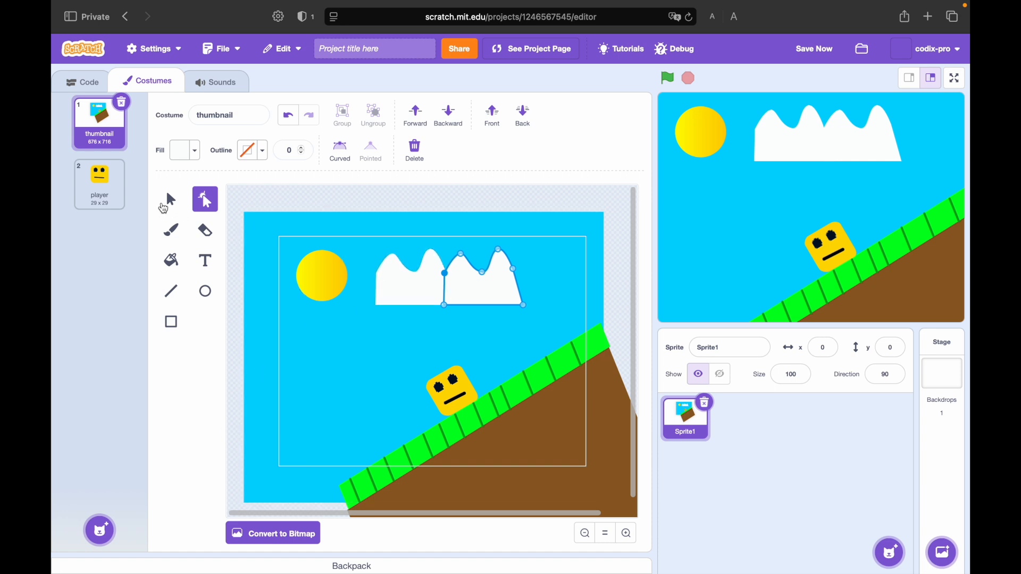
pyautogui.click(165, 201)
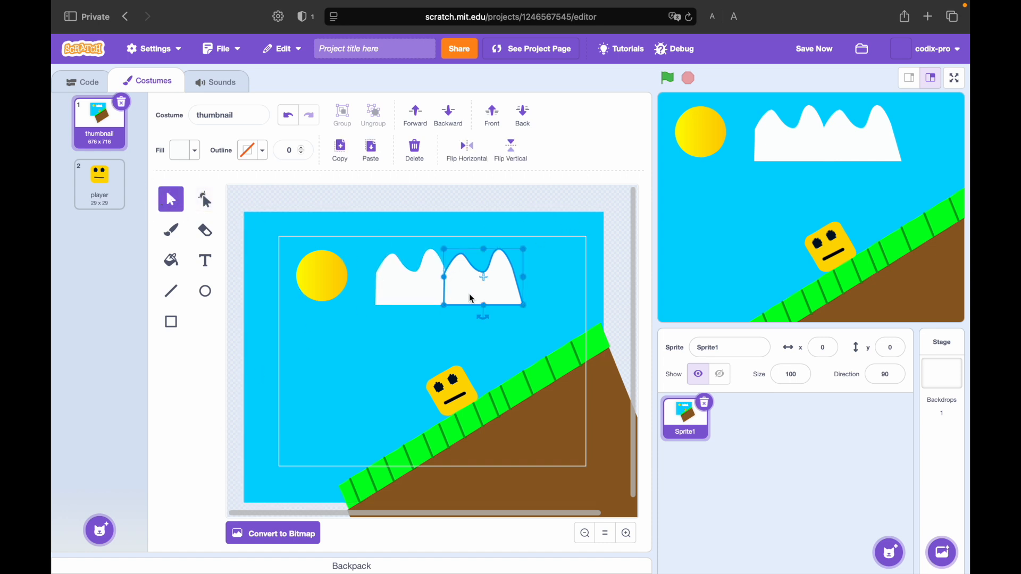
pyautogui.click(576, 203)
pyautogui.moveTo(637, 322); pyautogui.dragTo(412, 524)
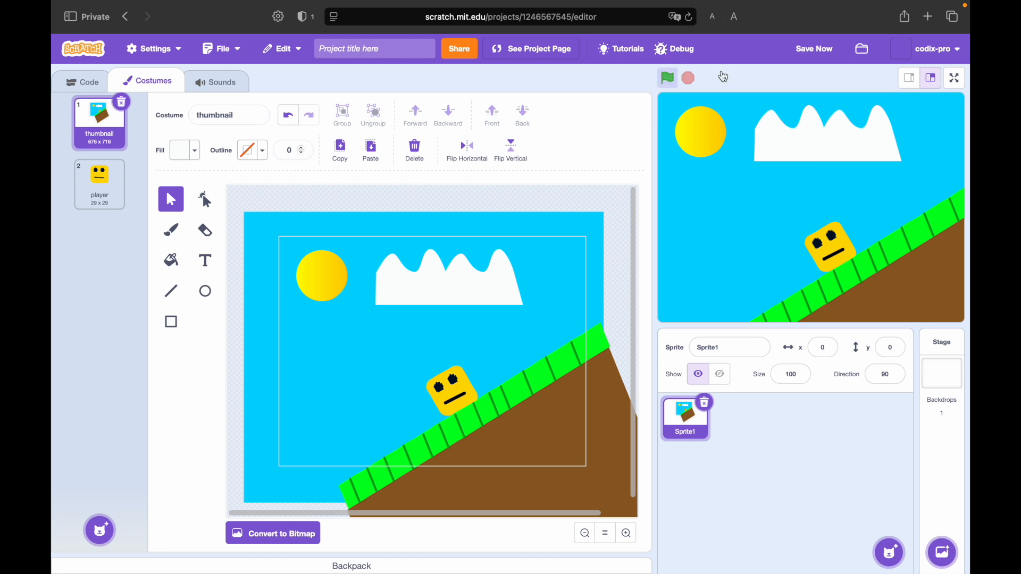
# - Inspect the thumbnail scene on the full-screen stage, then return to the editor and show the sprite's code
pyautogui.click(956, 78)
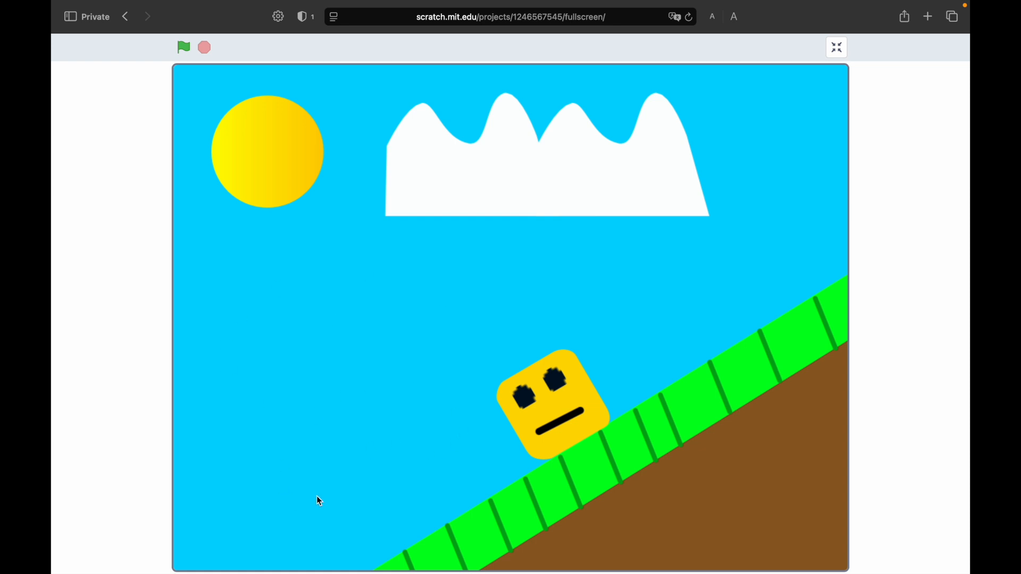
pyautogui.click(838, 49)
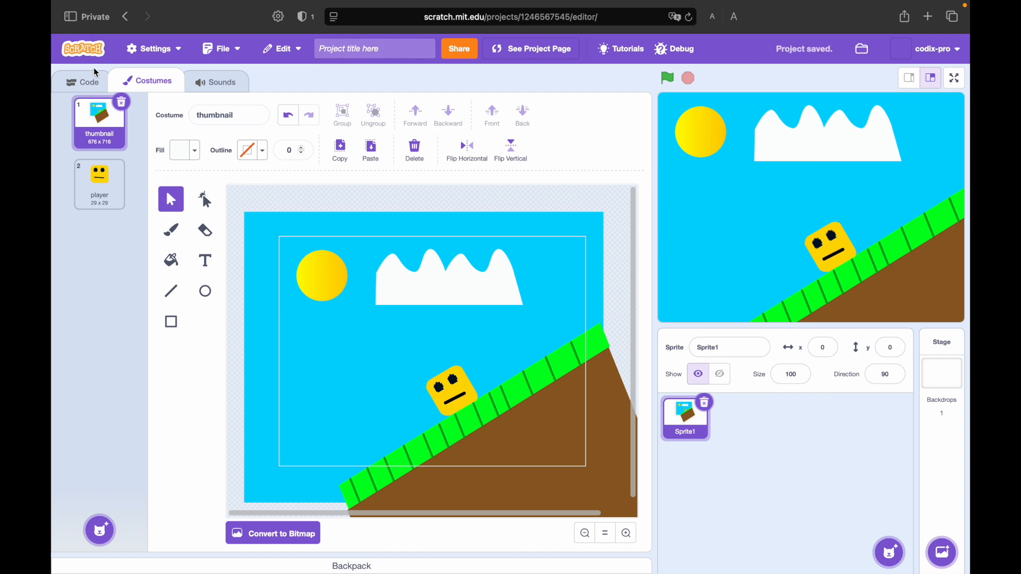
pyautogui.click(82, 82)
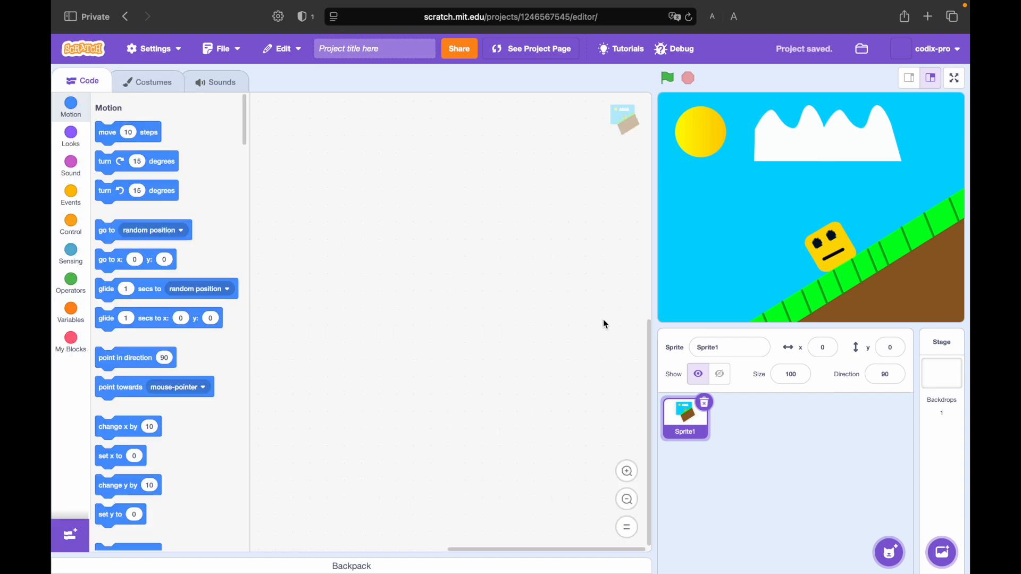
# - Open the project page and save the current stage picture as the project's thumbnail
pyautogui.click(509, 54)
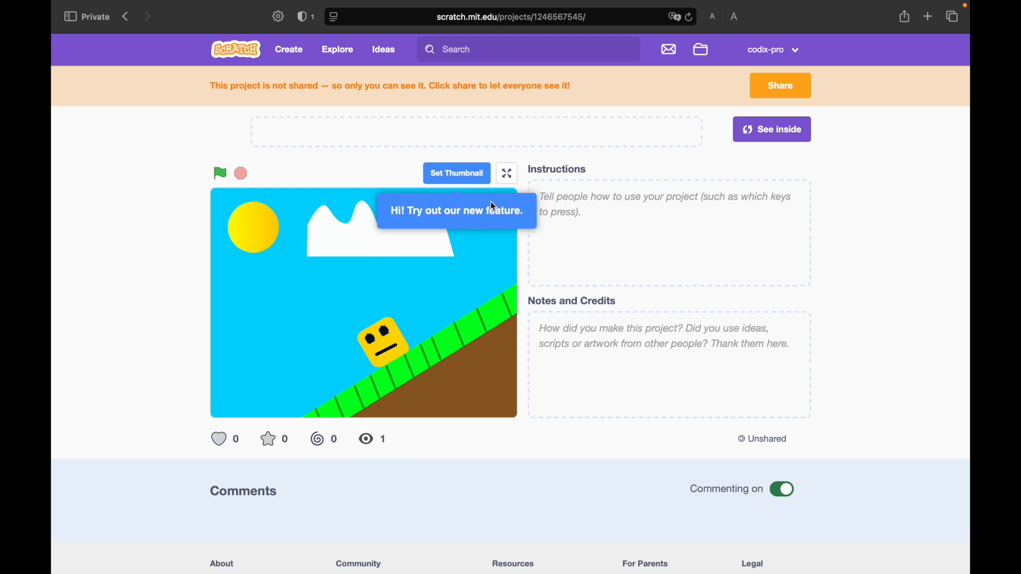
pyautogui.click(466, 172)
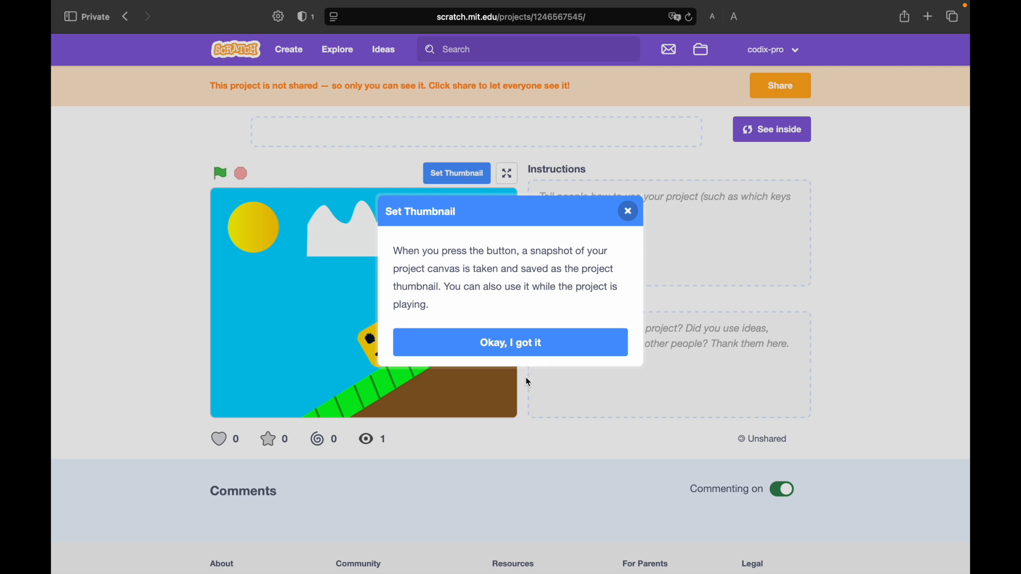
pyautogui.click(520, 343)
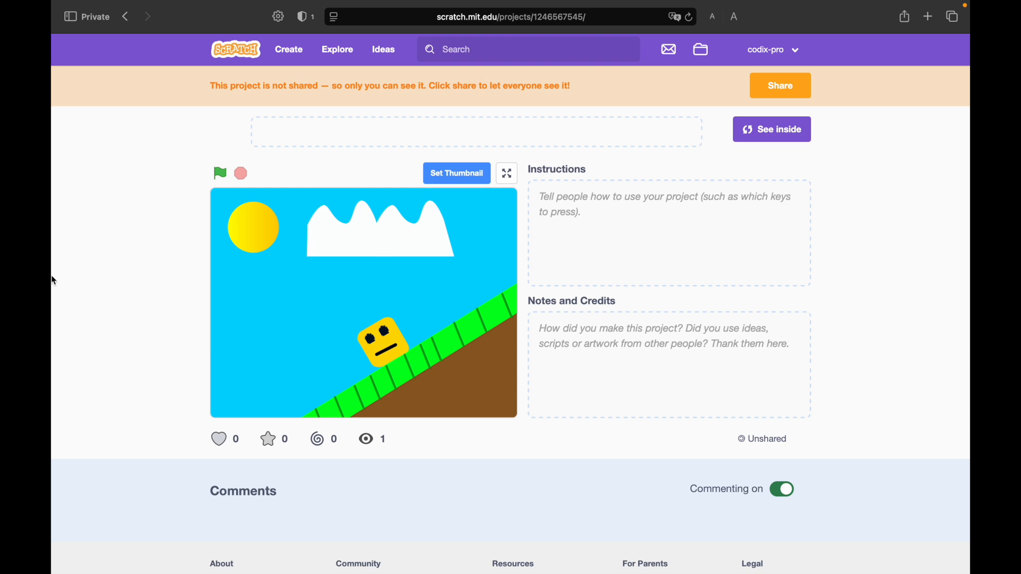
pyautogui.click(471, 178)
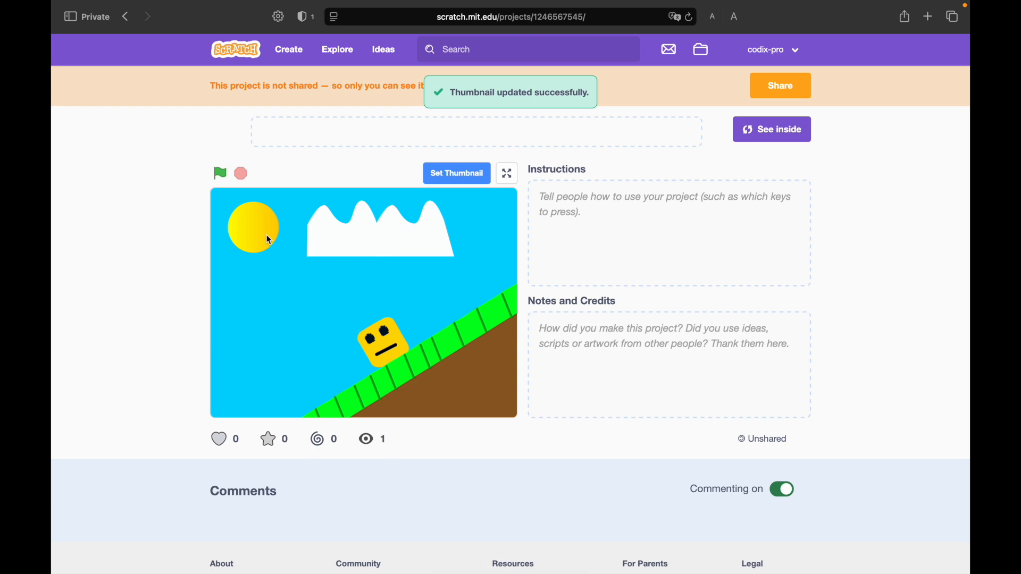
pyautogui.click(272, 442)
pyautogui.click(274, 442)
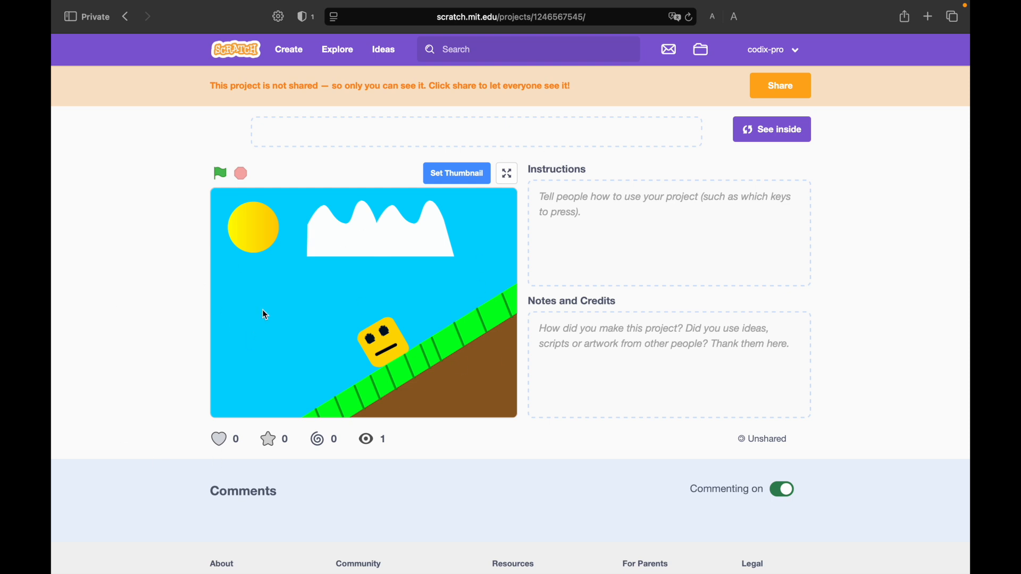
# - Reopen the project in the editor and show the sprite's costumes
pyautogui.click(803, 132)
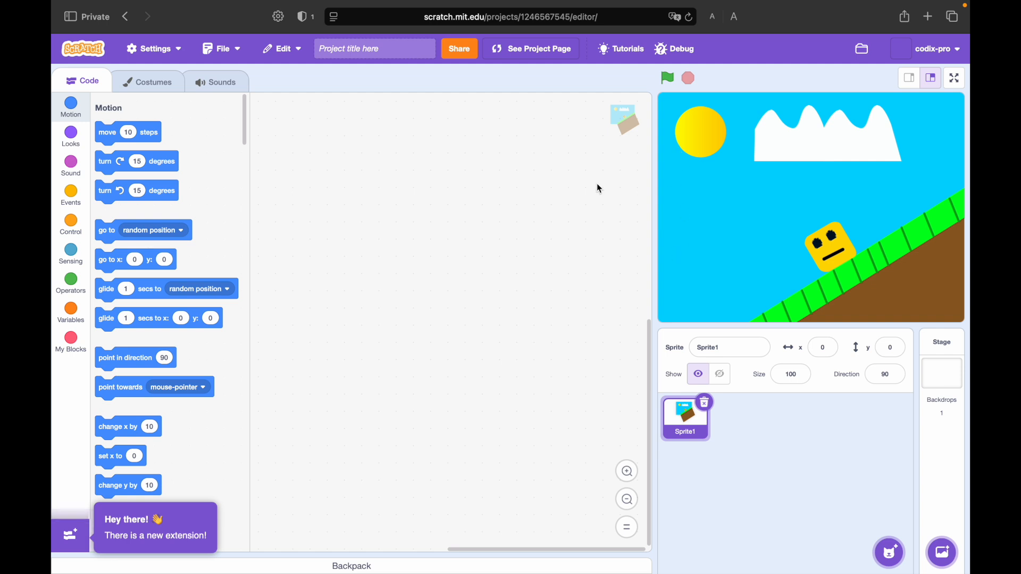
pyautogui.click(131, 82)
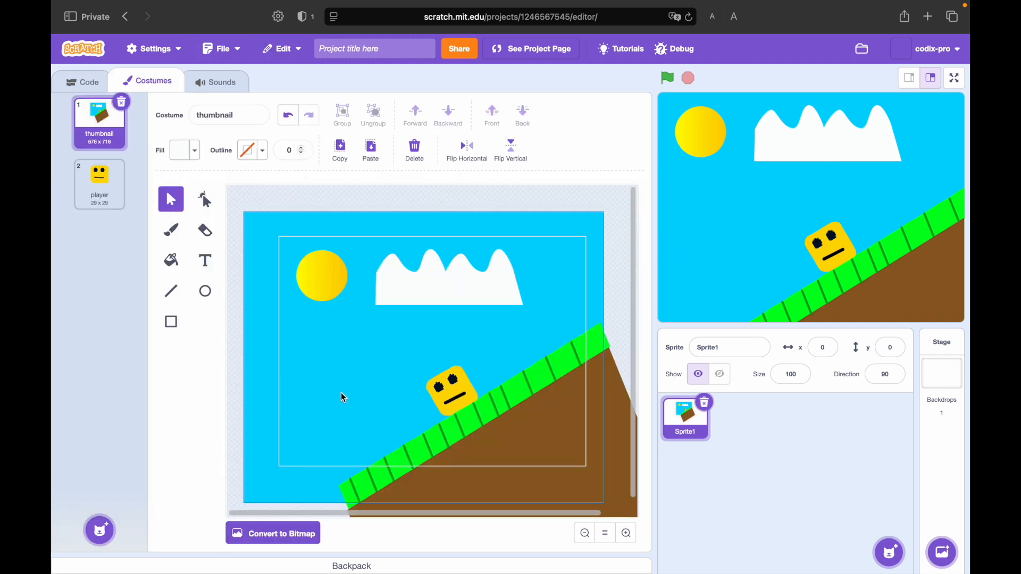